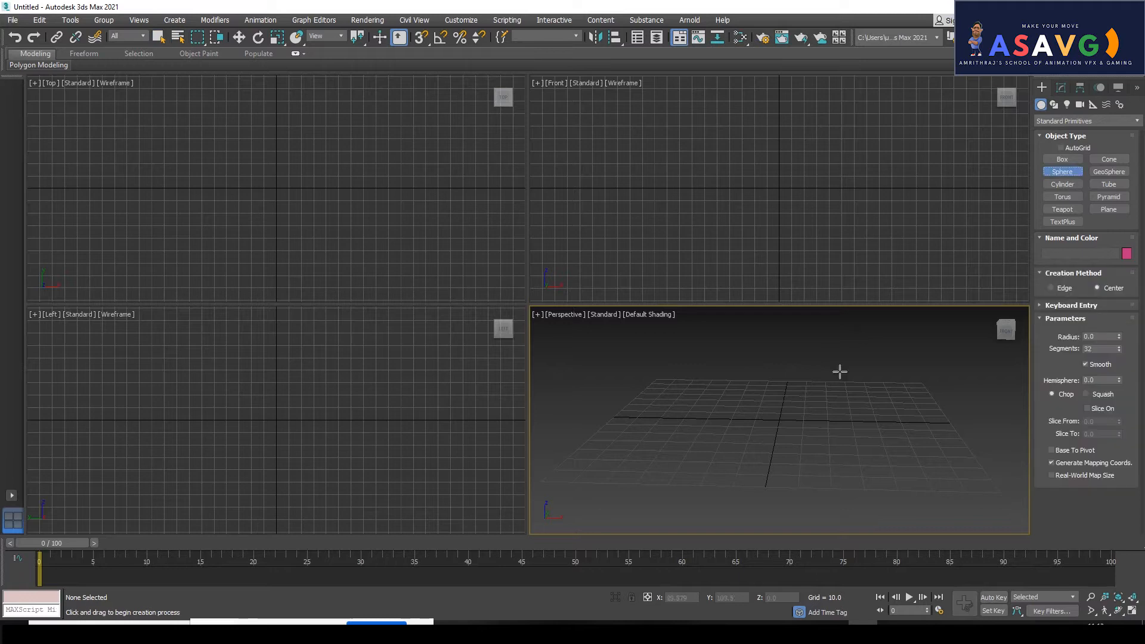
- Create a sphere with a radius of about 16 in the Perspective view and maximize the Left view around it
{"action": "left_click_drag", "start_coordinate": [767, 413], "coordinate": [775, 424]}
{"action": "middle_click_drag", "start_coordinate": [775, 424], "coordinate": [799, 435], "text": "alt"}
{"action": "left_click", "coordinate": [366, 399]}
{"action": "key", "text": "alt+w"}
{"action": "scroll", "coordinate": [419, 337], "scroll_direction": "up", "scroll_amount": 1}
{"action": "scroll", "coordinate": [429, 350], "scroll_direction": "up", "scroll_amount": 4}
{"action": "scroll", "coordinate": [597, 339], "scroll_direction": "up", "scroll_amount": 2}
{"action": "middle_click_drag", "start_coordinate": [651, 398], "coordinate": [614, 396]}
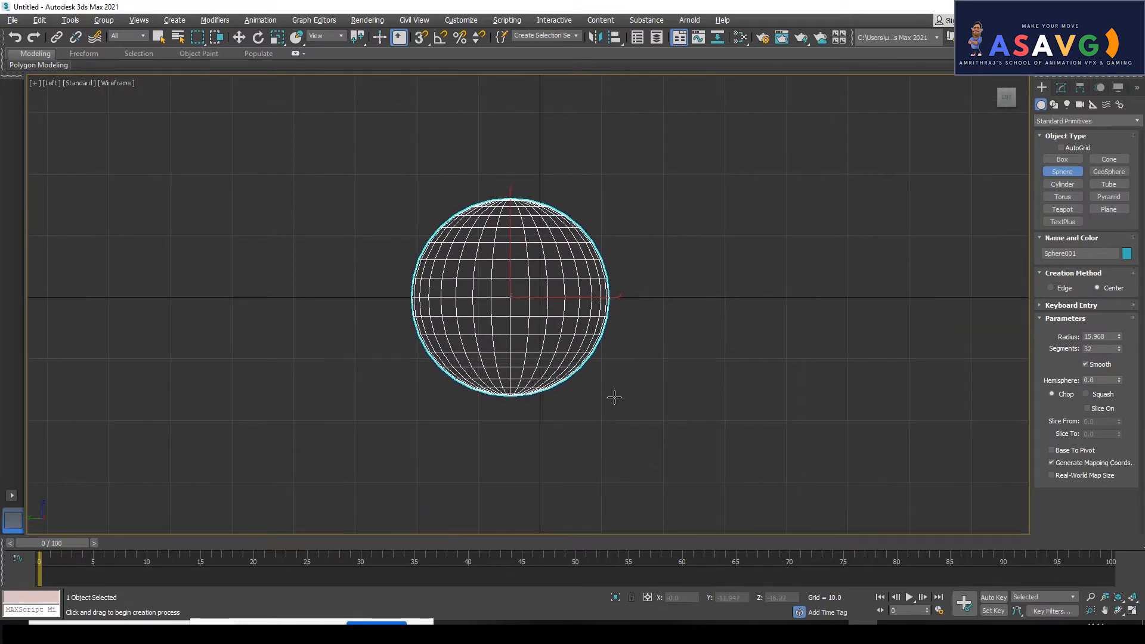
- Display the Left view with Clay shading
{"action": "left_click", "coordinate": [118, 82]}
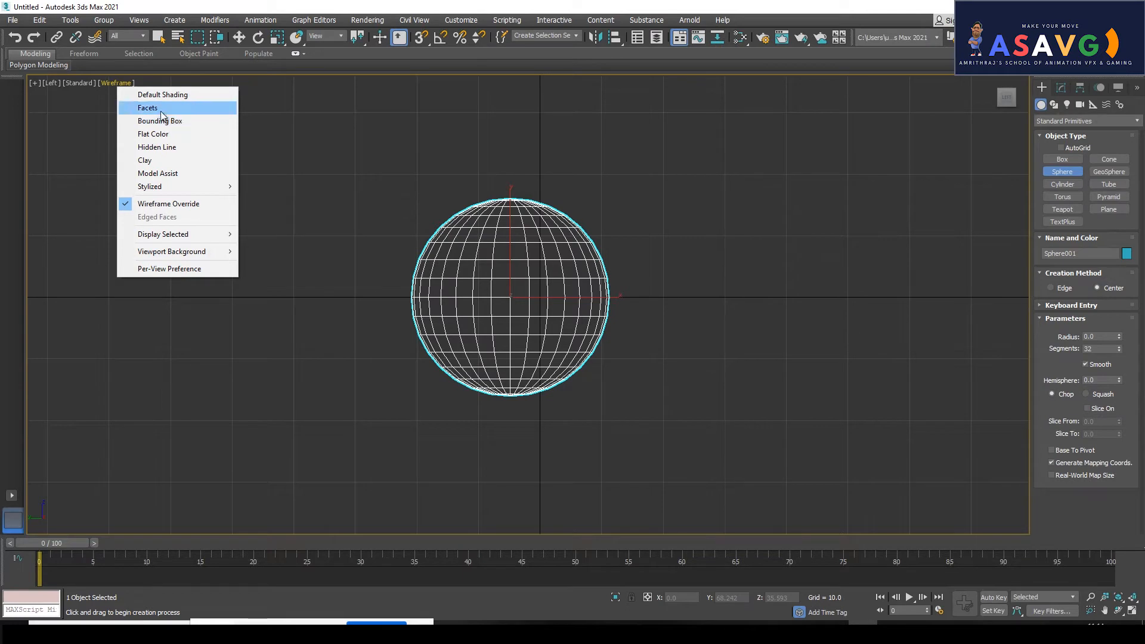
{"action": "left_click", "coordinate": [152, 159]}
{"action": "middle_click_drag", "start_coordinate": [537, 363], "coordinate": [557, 370]}
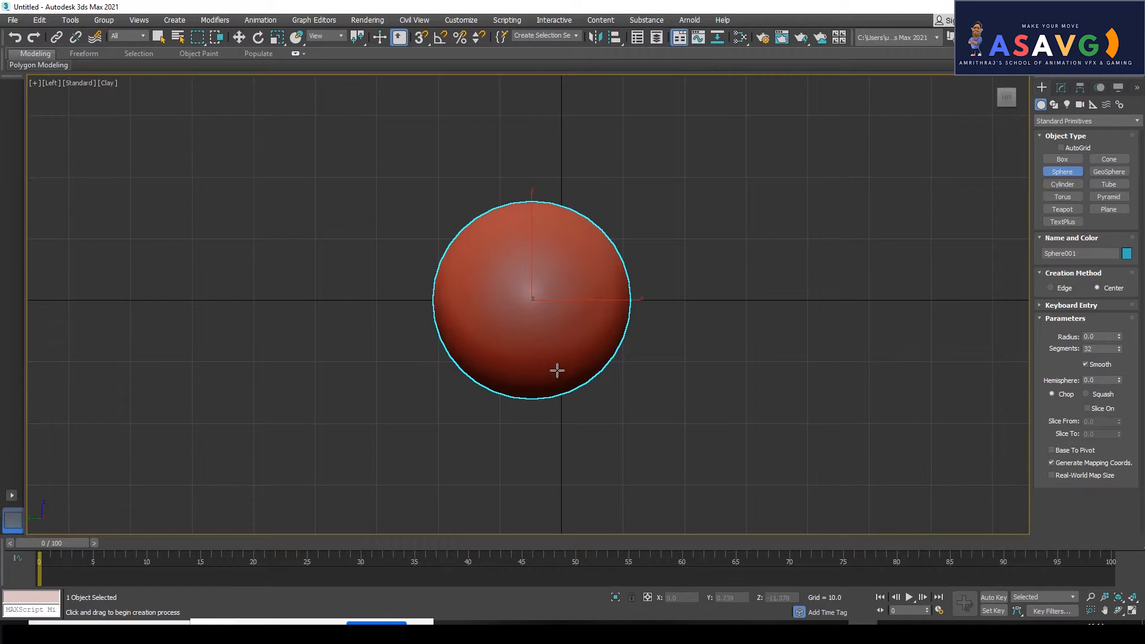
- Move the sphere so that it rests on the ground line, centred on the vertical grid axis
{"action": "scroll", "coordinate": [614, 420], "scroll_direction": "down", "scroll_amount": 3}
{"action": "middle_click_drag", "start_coordinate": [587, 459], "coordinate": [526, 324]}
{"action": "key", "text": "w"}
{"action": "left_click_drag", "start_coordinate": [527, 324], "coordinate": [546, 269]}
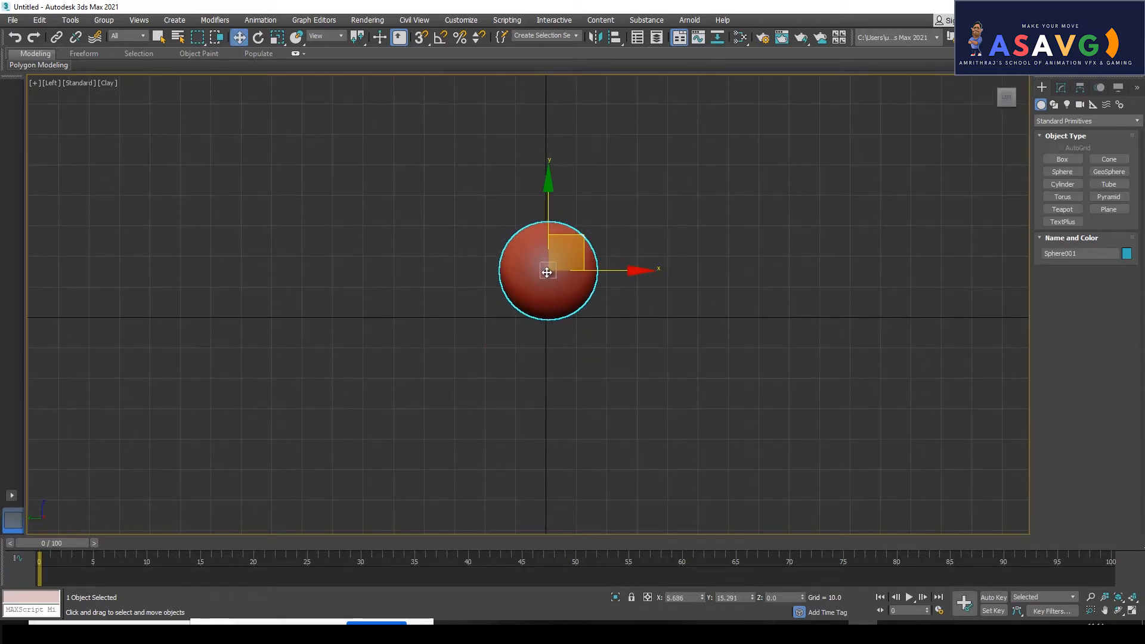
{"action": "middle_click_drag", "start_coordinate": [568, 312], "coordinate": [538, 322]}
{"action": "scroll", "coordinate": [538, 322], "scroll_direction": "up", "scroll_amount": 3}
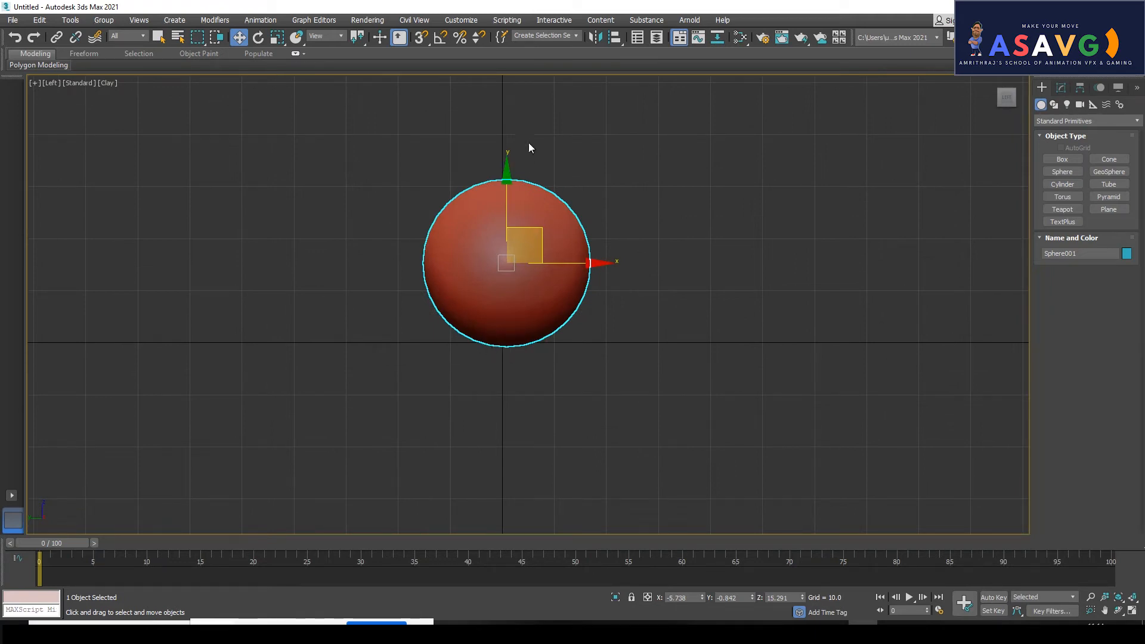
- Try stretching the sphere vertically about its centred pivot
{"action": "middle_click_drag", "start_coordinate": [590, 265], "coordinate": [569, 294]}
{"action": "key", "text": "r"}
{"action": "left_click_drag", "start_coordinate": [488, 191], "coordinate": [485, 158]}
{"action": "key", "text": "ctrl+z"}
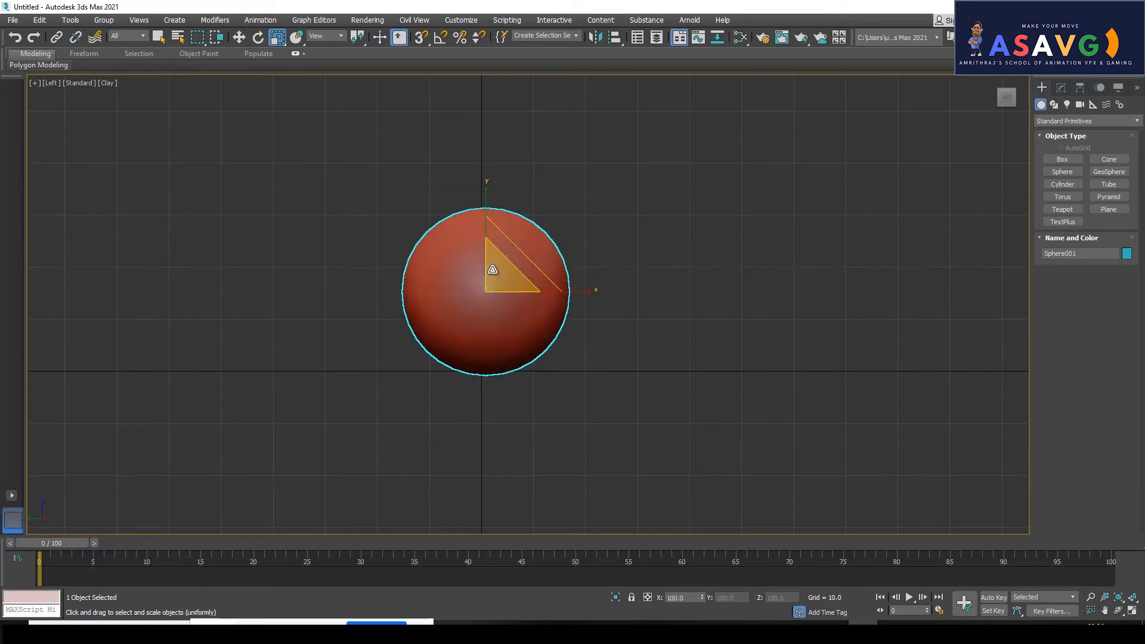
{"action": "middle_click_drag", "start_coordinate": [473, 282], "coordinate": [549, 330]}
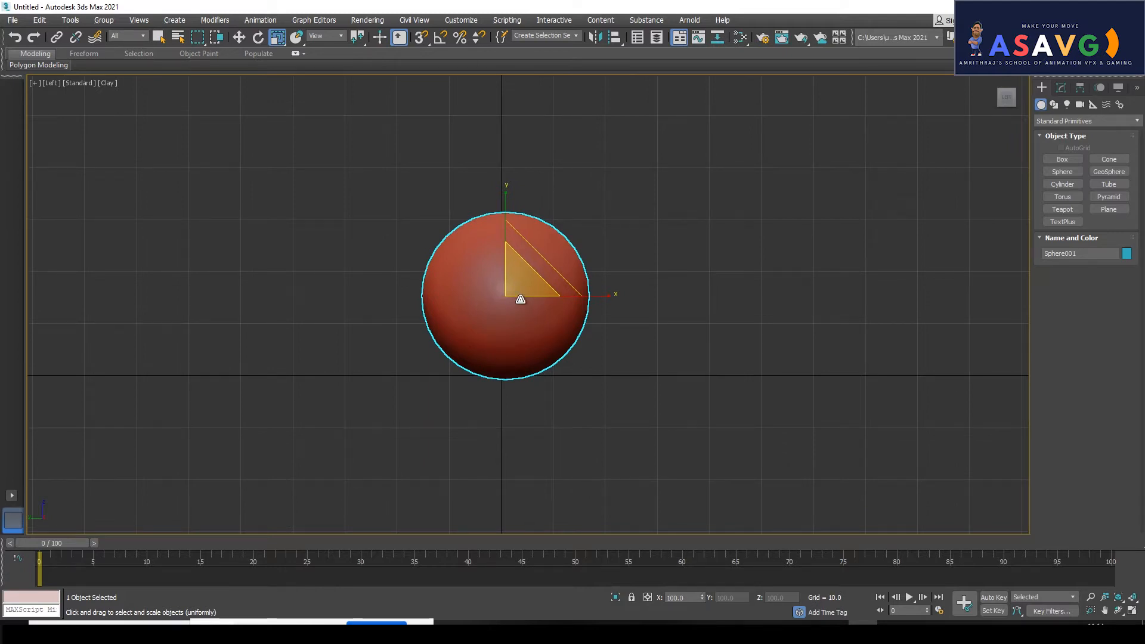
- Relocate the sphere's pivot to its lowest point and rest the sphere on the ground line
{"action": "key", "text": "w"}
{"action": "left_click_drag", "start_coordinate": [505, 278], "coordinate": [508, 365]}
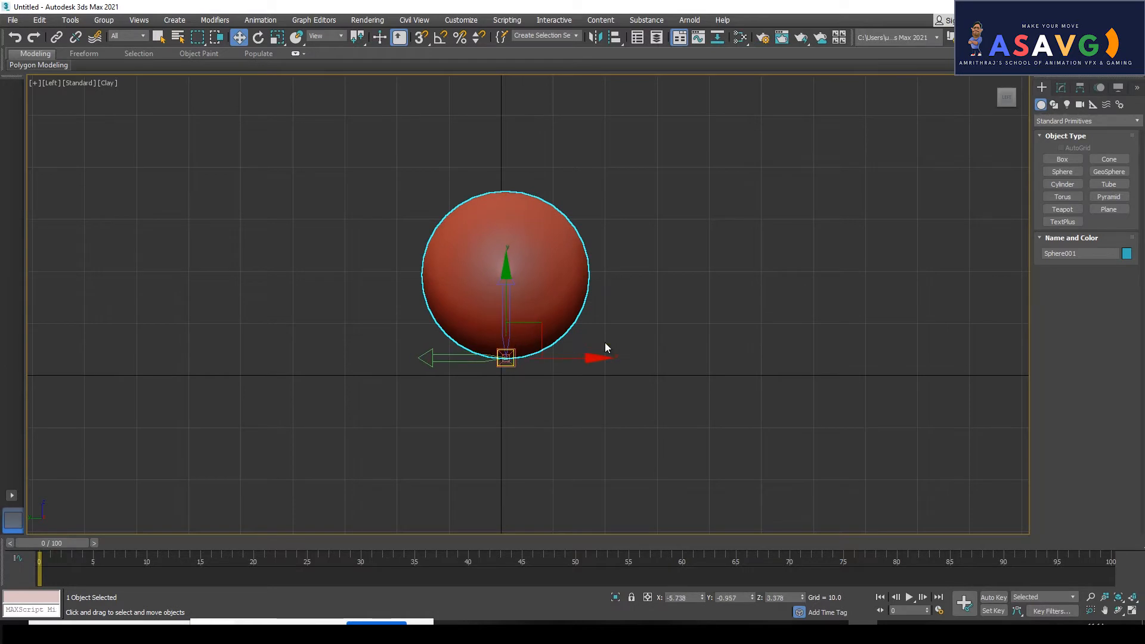
{"action": "key", "text": "r"}
{"action": "mouse_move", "coordinate": [506, 256]}
{"action": "left_mouse_down"}
{"action": "mouse_move", "coordinate": [511, 185]}
{"action": "mouse_move", "coordinate": [504, 225]}
{"action": "mouse_move", "coordinate": [522, 227]}
{"action": "mouse_move", "coordinate": [524, 308]}
{"action": "mouse_move", "coordinate": [521, 263]}
{"action": "left_mouse_up"}
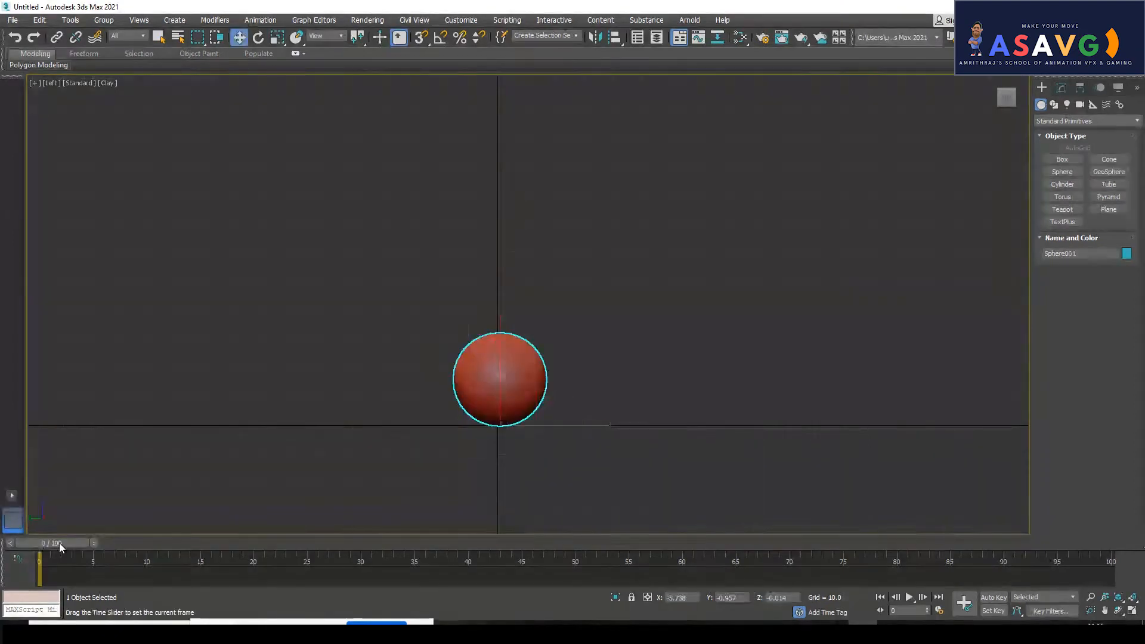
{"action": "key", "text": "w"}
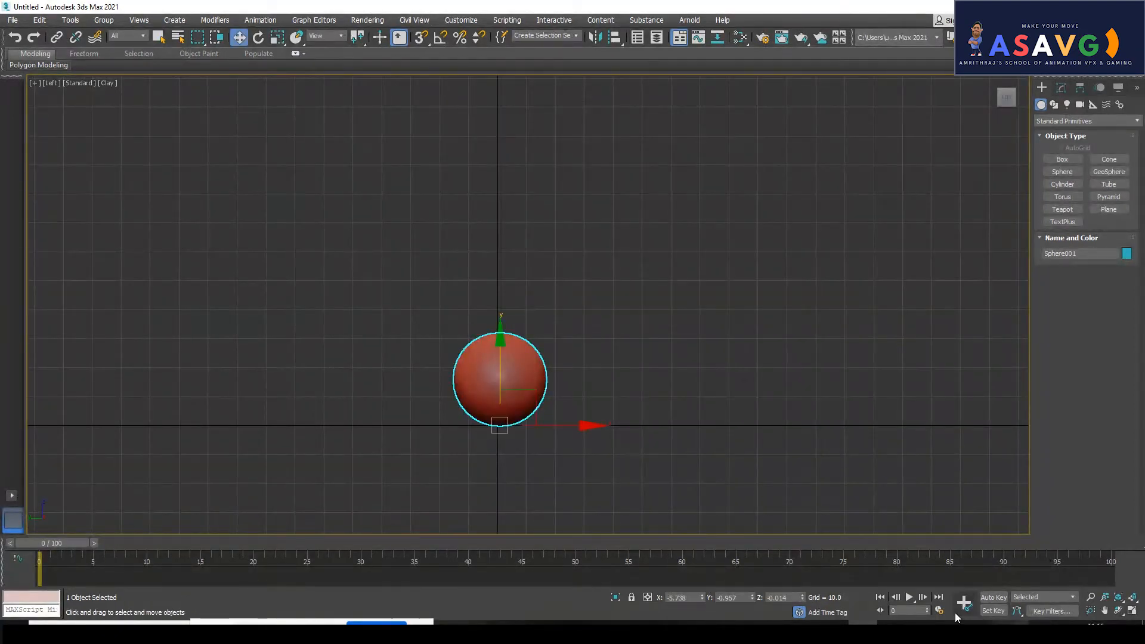
- Turn on Auto Key and raise the sphere to a height of about 190 at frame 0
{"action": "left_click", "coordinate": [1000, 599]}
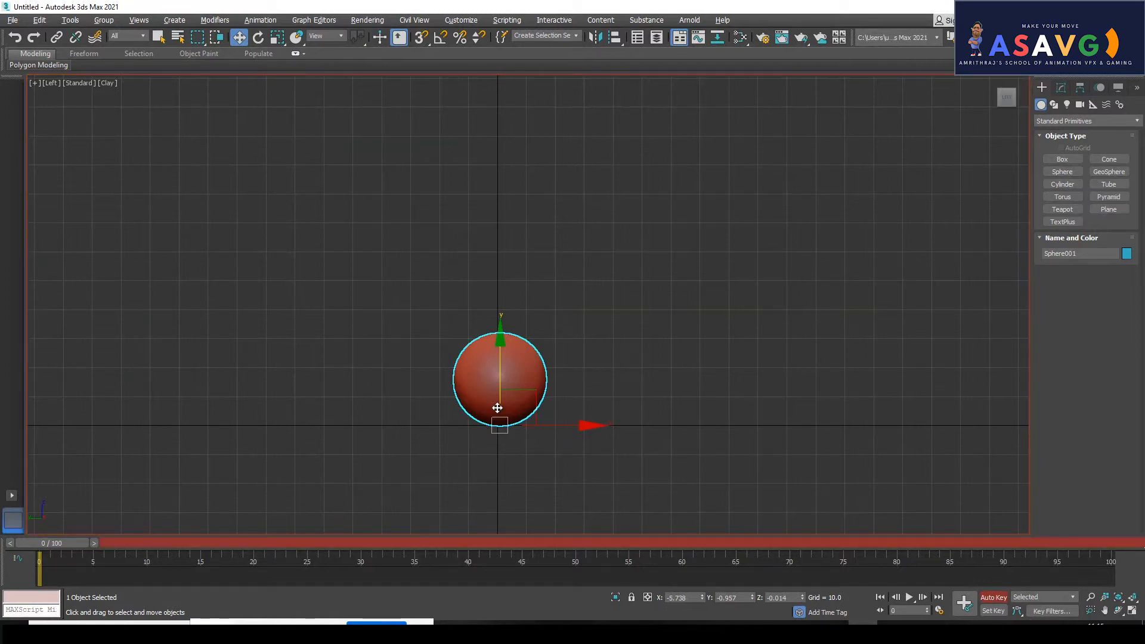
{"action": "scroll", "coordinate": [486, 413], "scroll_direction": "down", "scroll_amount": 3}
{"action": "left_click_drag", "start_coordinate": [538, 279], "coordinate": [549, 48]}
{"action": "scroll", "coordinate": [498, 361], "scroll_direction": "down", "scroll_amount": 3}
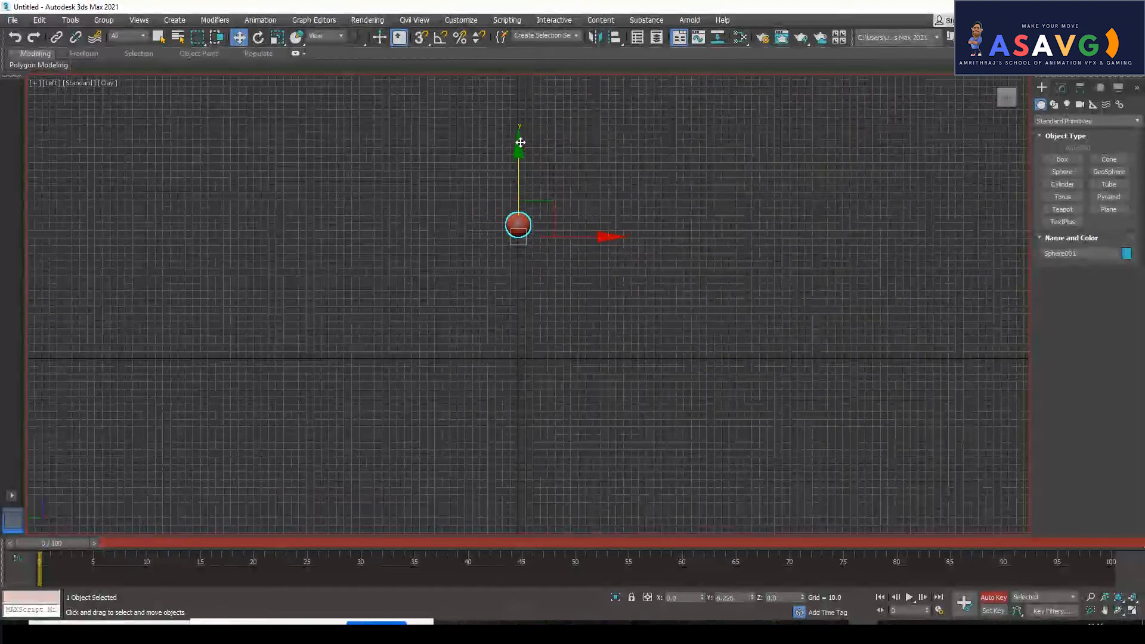
{"action": "left_click_drag", "start_coordinate": [520, 142], "coordinate": [520, 113]}
{"action": "scroll", "coordinate": [520, 170], "scroll_direction": "up", "scroll_amount": 3}
{"action": "key", "text": "g"}
{"action": "key", "text": "g"}
- Lower the sphere to the ground line at frame 5 to key its landing
{"action": "left_click_drag", "start_coordinate": [41, 546], "coordinate": [95, 546]}
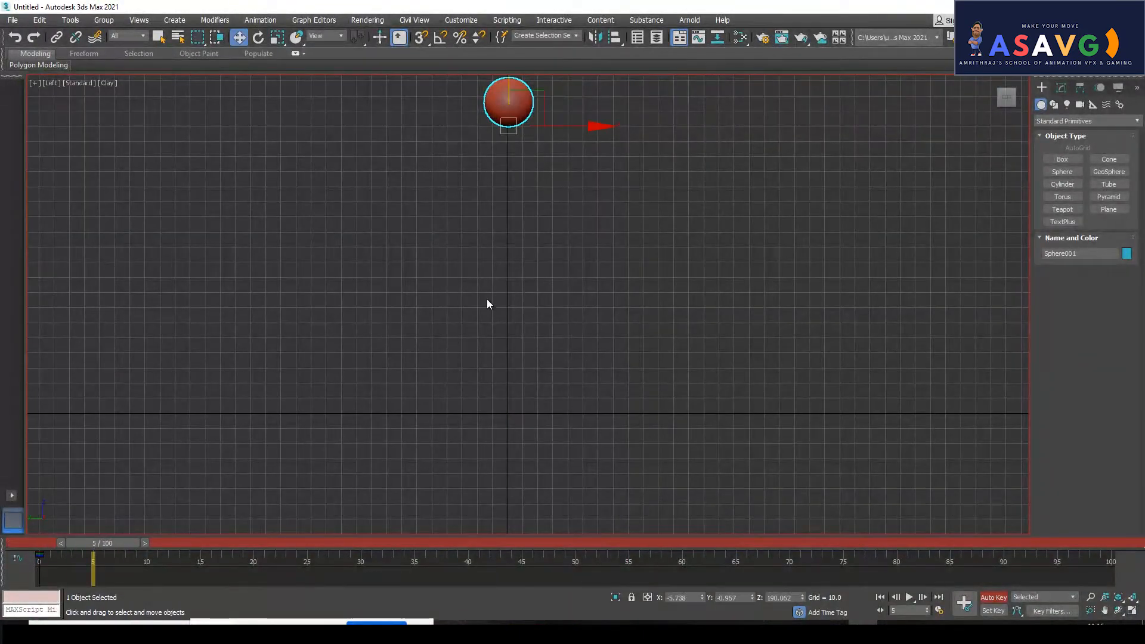
{"action": "scroll", "coordinate": [486, 305], "scroll_direction": "down", "scroll_amount": 2}
{"action": "left_click_drag", "start_coordinate": [537, 95], "coordinate": [524, 294]}
{"action": "scroll", "coordinate": [524, 297], "scroll_direction": "up", "scroll_amount": 2}
{"action": "left_click_drag", "start_coordinate": [522, 378], "coordinate": [510, 384]}
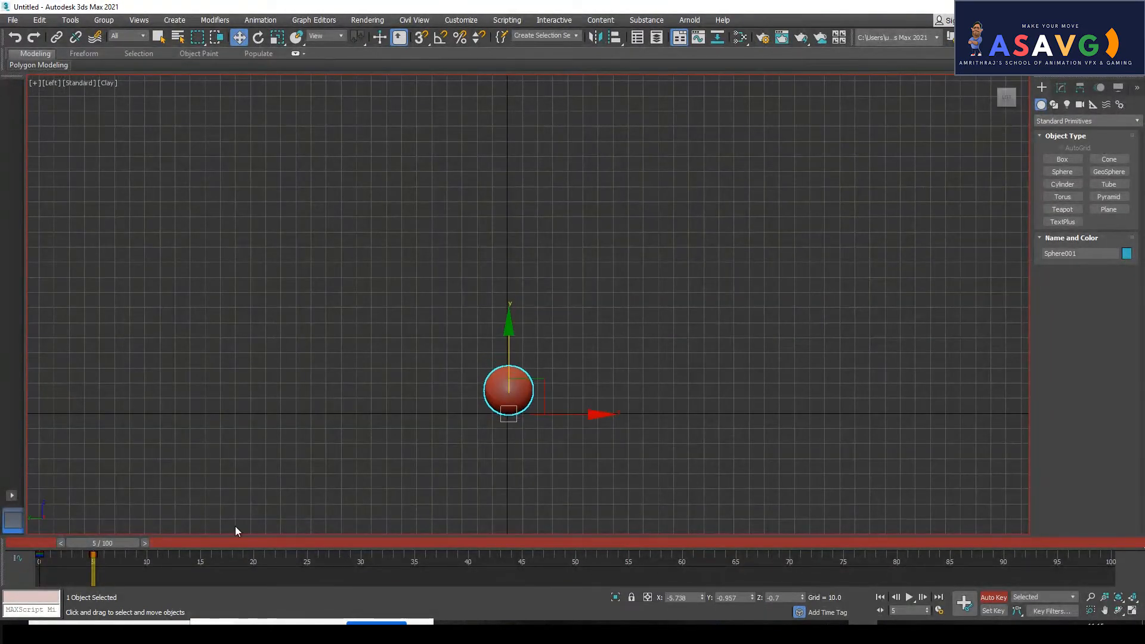
- Try adding keys for the sphere at frames 8 and 11
{"action": "left_click_drag", "start_coordinate": [89, 545], "coordinate": [124, 555]}
{"action": "key", "text": "w"}
{"action": "key", "text": "w"}
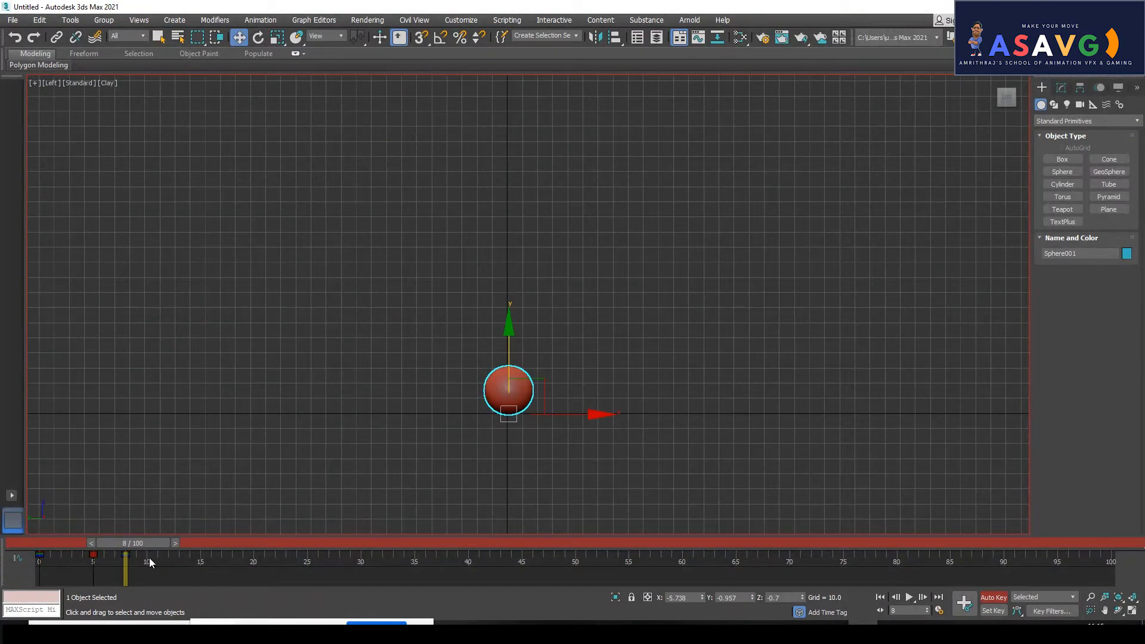
{"action": "left_click_drag", "start_coordinate": [134, 542], "coordinate": [102, 550]}
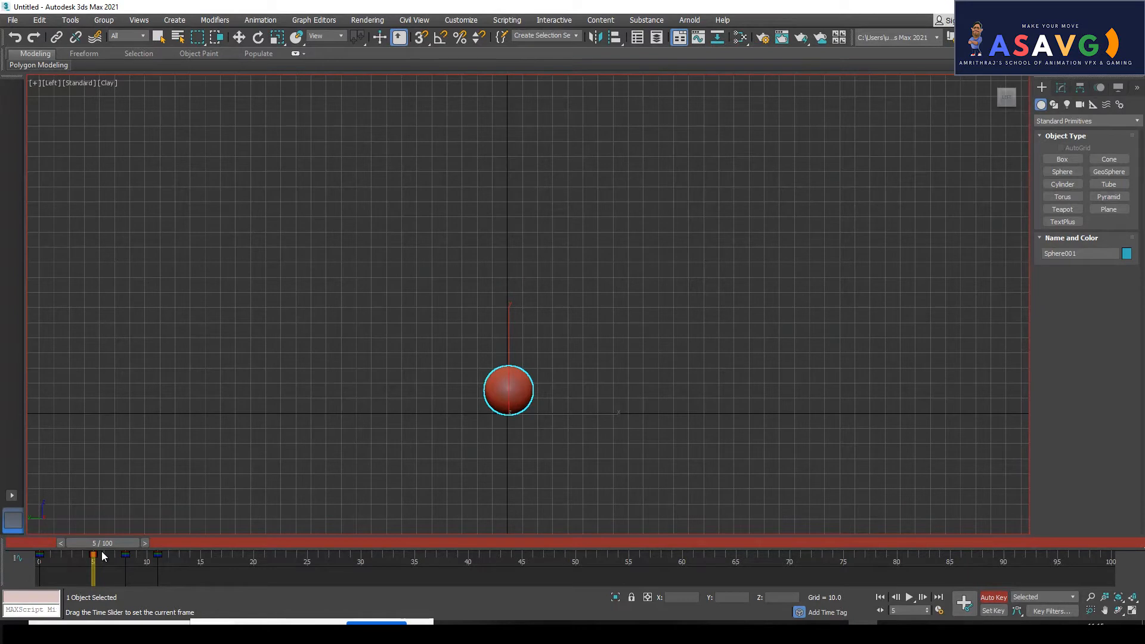
- Try stretching the falling sphere at frame 2 to about 174% in height and narrowing it to about 70% in width
{"action": "mouse_move", "coordinate": [102, 550]}
{"action": "left_mouse_down"}
{"action": "mouse_move", "coordinate": [39, 541]}
{"action": "mouse_move", "coordinate": [126, 548]}
{"action": "mouse_move", "coordinate": [90, 534]}
{"action": "mouse_move", "coordinate": [108, 539]}
{"action": "left_mouse_up"}
{"action": "key", "text": "w"}
{"action": "key", "text": "r"}
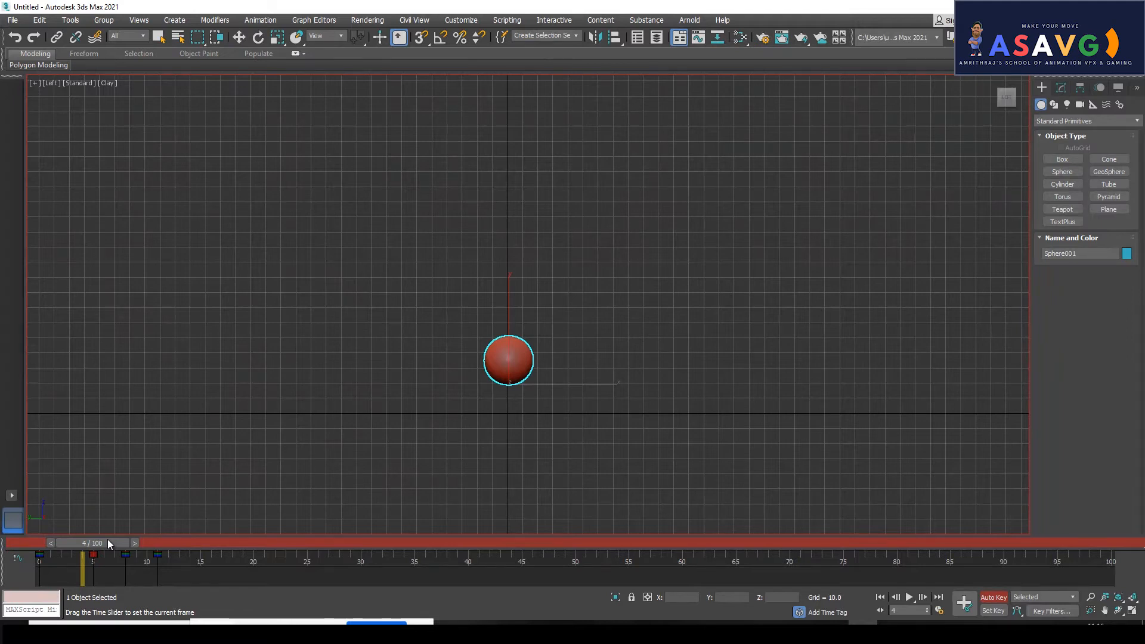
{"action": "mouse_move", "coordinate": [102, 539]}
{"action": "left_mouse_down"}
{"action": "mouse_move", "coordinate": [69, 539]}
{"action": "mouse_move", "coordinate": [84, 542]}
{"action": "left_mouse_up"}
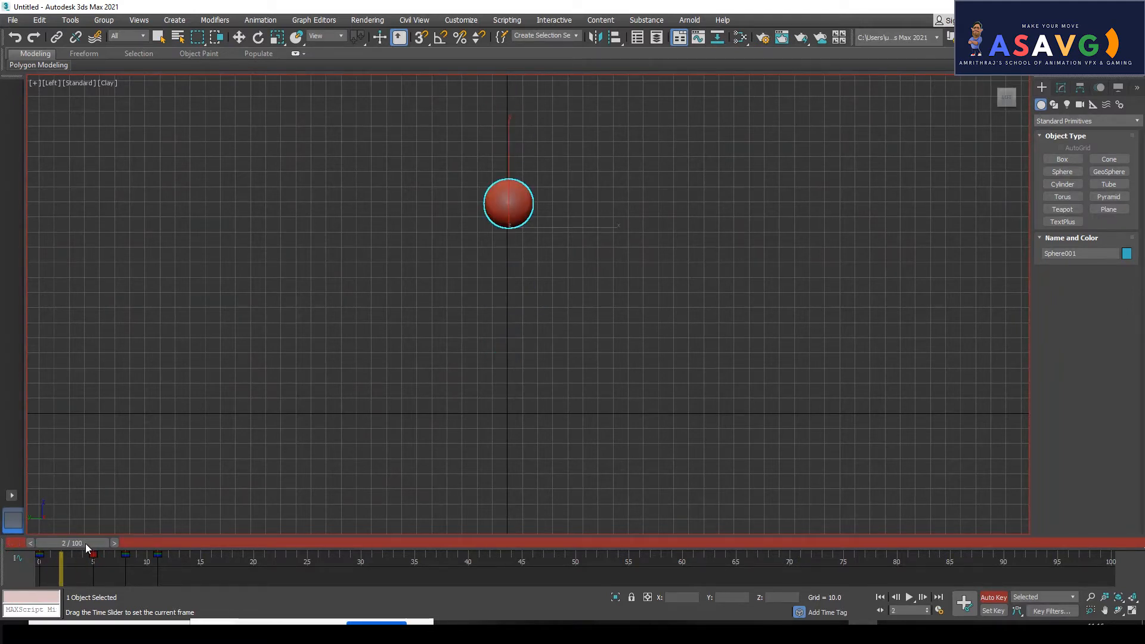
{"action": "key", "text": "r"}
{"action": "key", "text": "w"}
{"action": "key", "text": "r"}
{"action": "left_click_drag", "start_coordinate": [508, 120], "coordinate": [515, 60]}
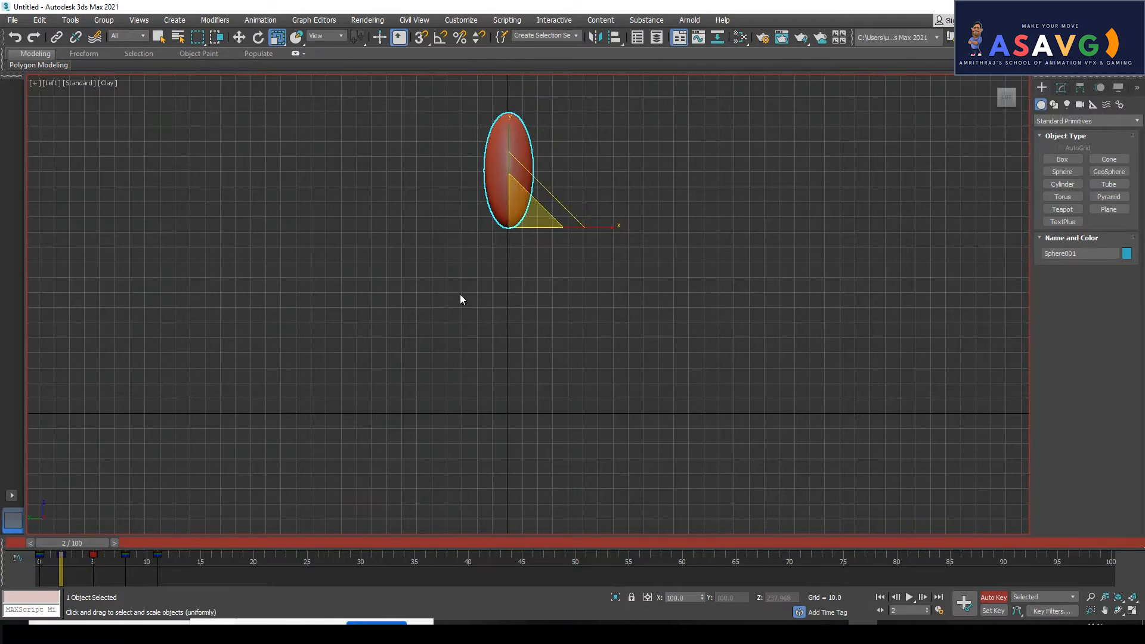
{"action": "key", "text": "ctrl+z"}
{"action": "left_click_drag", "start_coordinate": [508, 156], "coordinate": [508, 121]}
{"action": "left_click_drag", "start_coordinate": [605, 225], "coordinate": [588, 225]}
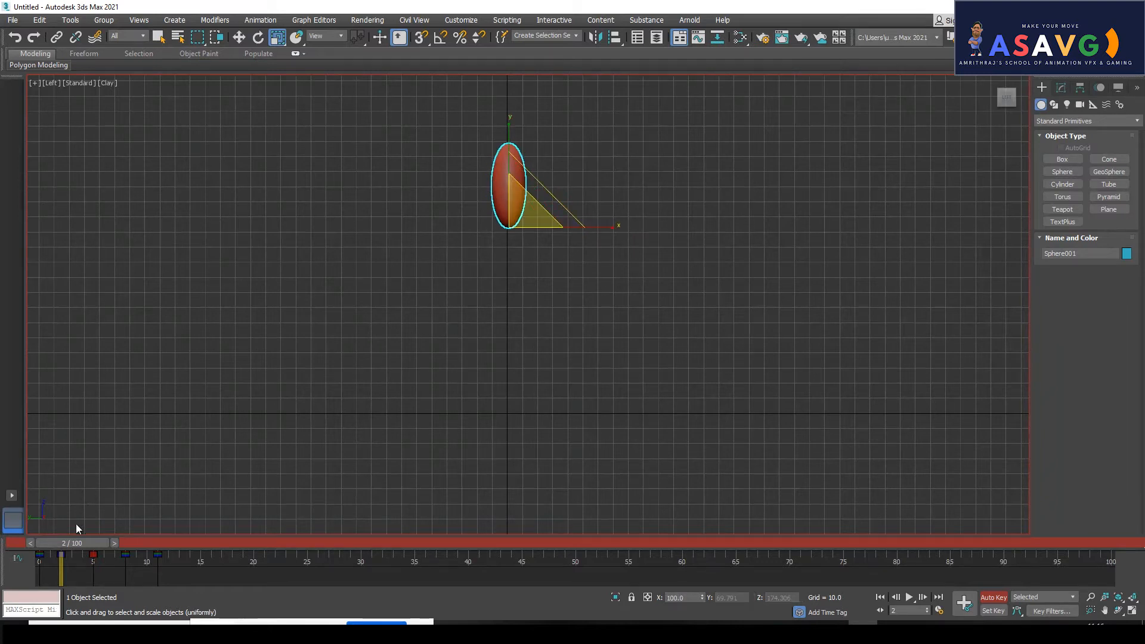
- Try squashing the sphere at frame 5 by scaling its height by about 56%
{"action": "left_click_drag", "start_coordinate": [67, 541], "coordinate": [98, 560]}
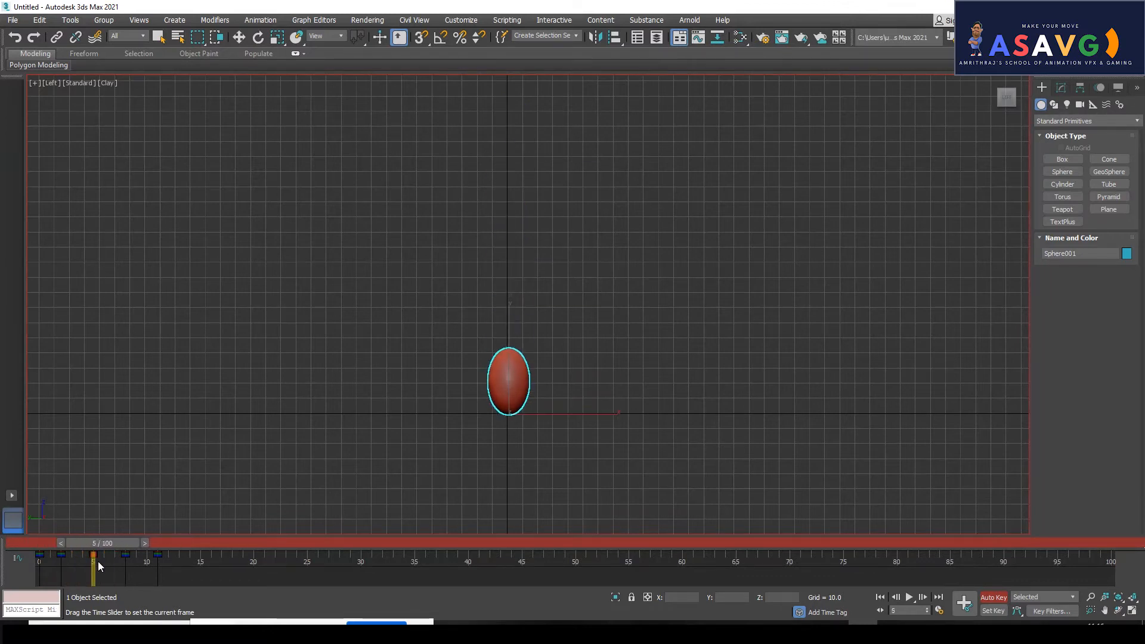
{"action": "key", "text": "r"}
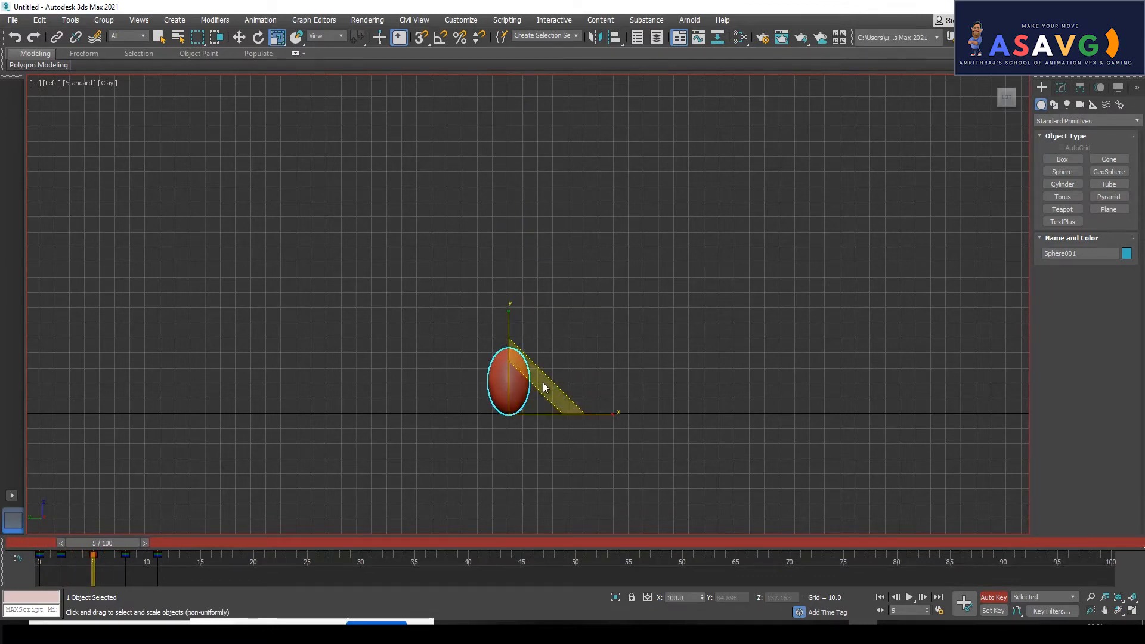
{"action": "left_click_drag", "start_coordinate": [95, 546], "coordinate": [62, 547]}
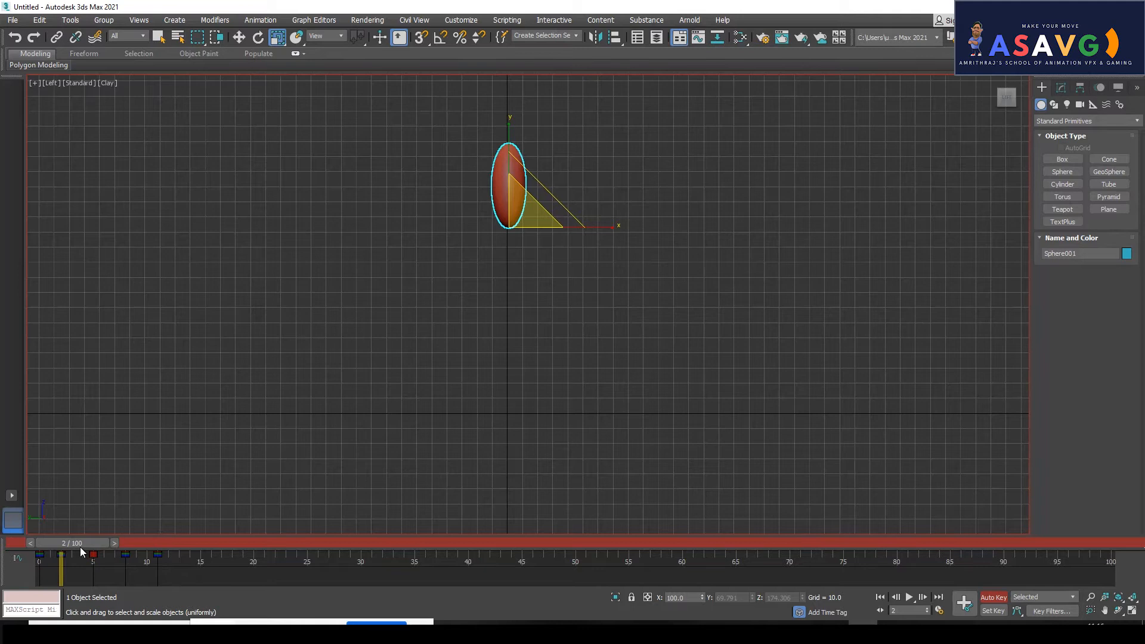
{"action": "mouse_move", "coordinate": [78, 546]}
{"action": "left_mouse_down"}
{"action": "mouse_move", "coordinate": [56, 543]}
{"action": "mouse_move", "coordinate": [128, 559]}
{"action": "mouse_move", "coordinate": [29, 538]}
{"action": "mouse_move", "coordinate": [114, 553]}
{"action": "mouse_move", "coordinate": [74, 545]}
{"action": "mouse_move", "coordinate": [98, 548]}
{"action": "left_mouse_up"}
{"action": "key", "text": "r"}
{"action": "left_click_drag", "start_coordinate": [506, 309], "coordinate": [507, 346]}
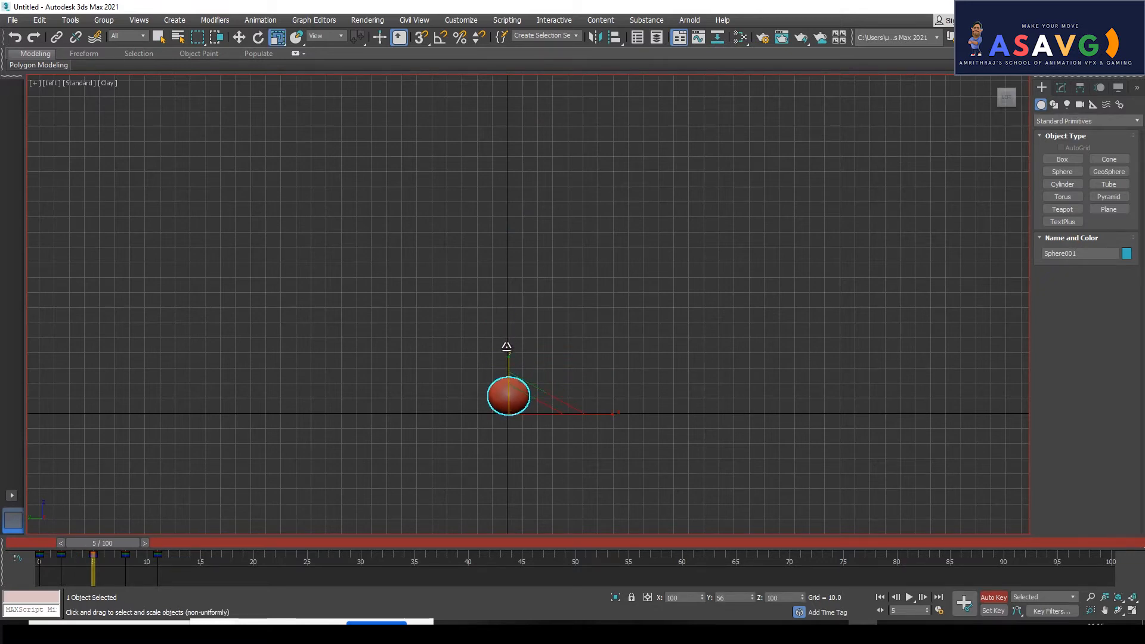
- Undo the stretch and squash scaling and the keys added after frame 5
{"action": "left_click_drag", "start_coordinate": [95, 546], "coordinate": [67, 549]}
{"action": "key", "text": "r"}
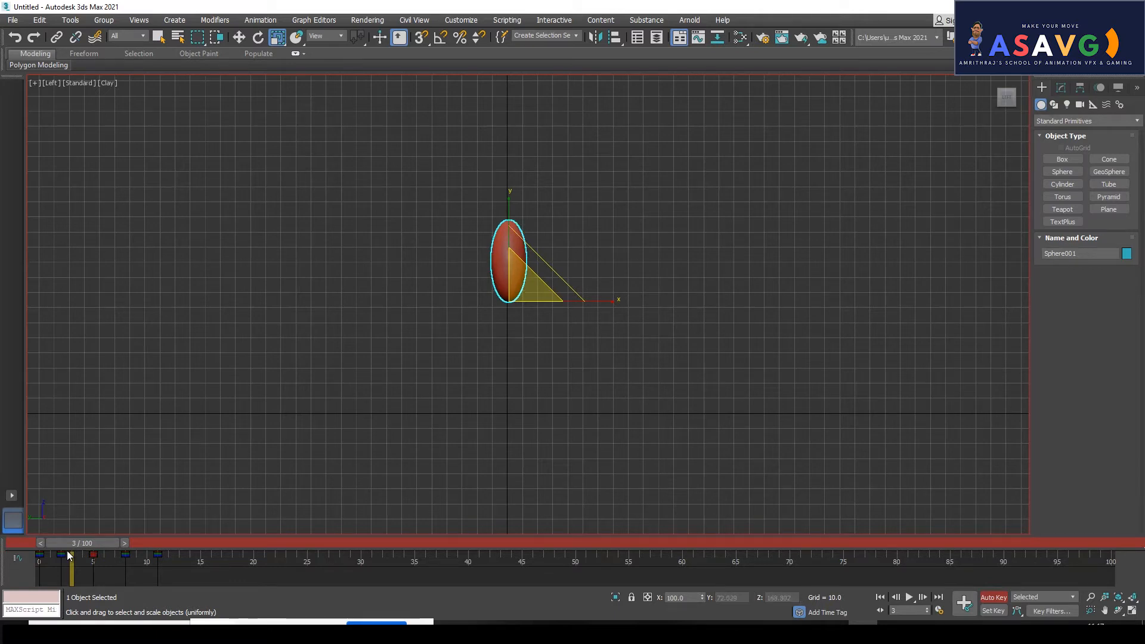
{"action": "key", "text": "ctrl+z"}
{"action": "key", "text": "q"}
- Key the sphere on the ground line at frame 8 and place a further key at frame 11
{"action": "left_click_drag", "start_coordinate": [77, 540], "coordinate": [135, 556]}
{"action": "key", "text": "w"}
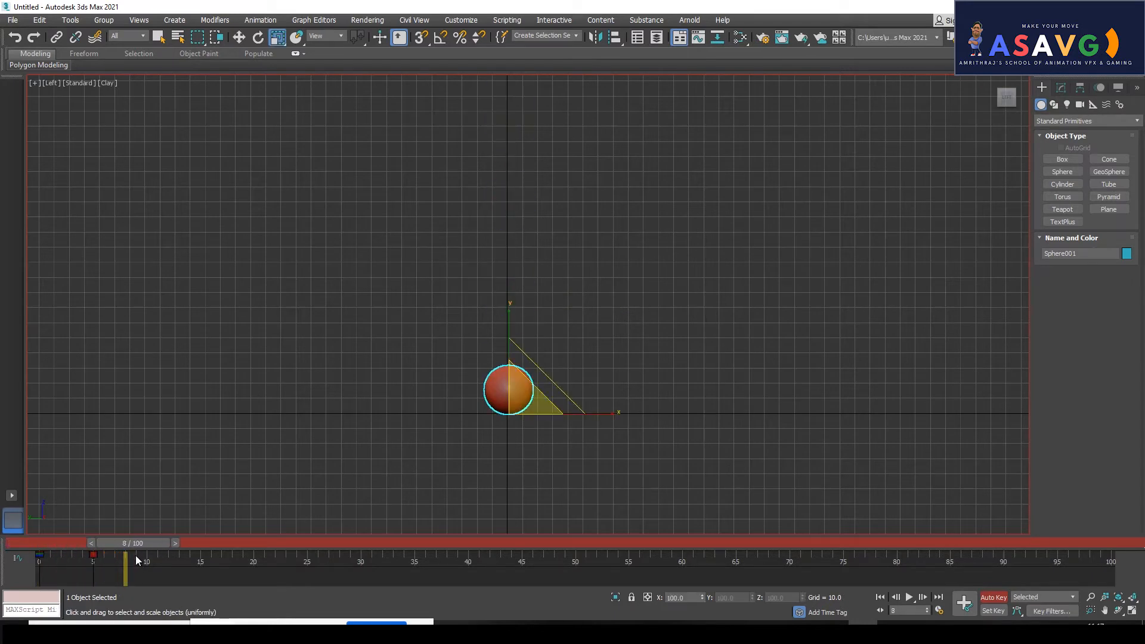
{"action": "mouse_move", "coordinate": [136, 544]}
{"action": "left_mouse_down"}
{"action": "mouse_move", "coordinate": [178, 553]}
{"action": "mouse_move", "coordinate": [89, 544]}
{"action": "mouse_move", "coordinate": [128, 545]}
{"action": "left_mouse_up"}
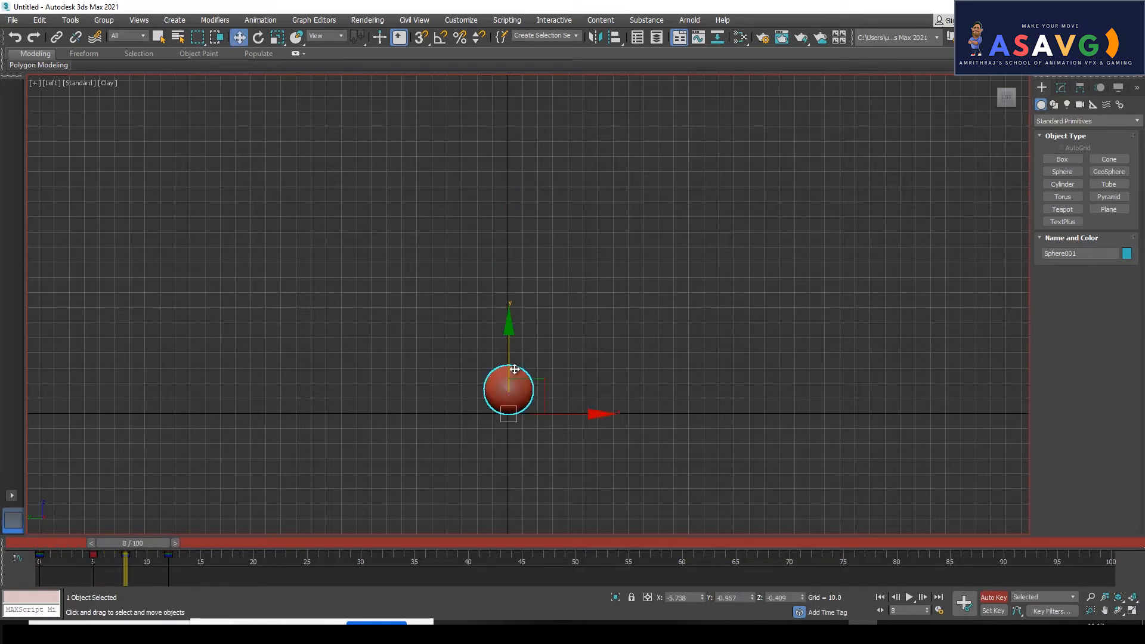
{"action": "left_click_drag", "start_coordinate": [508, 365], "coordinate": [509, 357]}
{"action": "mouse_move", "coordinate": [124, 542]}
{"action": "left_mouse_down"}
{"action": "mouse_move", "coordinate": [174, 556]}
{"action": "mouse_move", "coordinate": [100, 543]}
{"action": "mouse_move", "coordinate": [159, 542]}
{"action": "mouse_move", "coordinate": [55, 546]}
{"action": "mouse_move", "coordinate": [158, 544]}
{"action": "mouse_move", "coordinate": [55, 539]}
{"action": "mouse_move", "coordinate": [102, 543]}
{"action": "left_mouse_up"}
- Copy the sphere's key at frame 5 to frame 4
{"action": "key", "text": "w"}
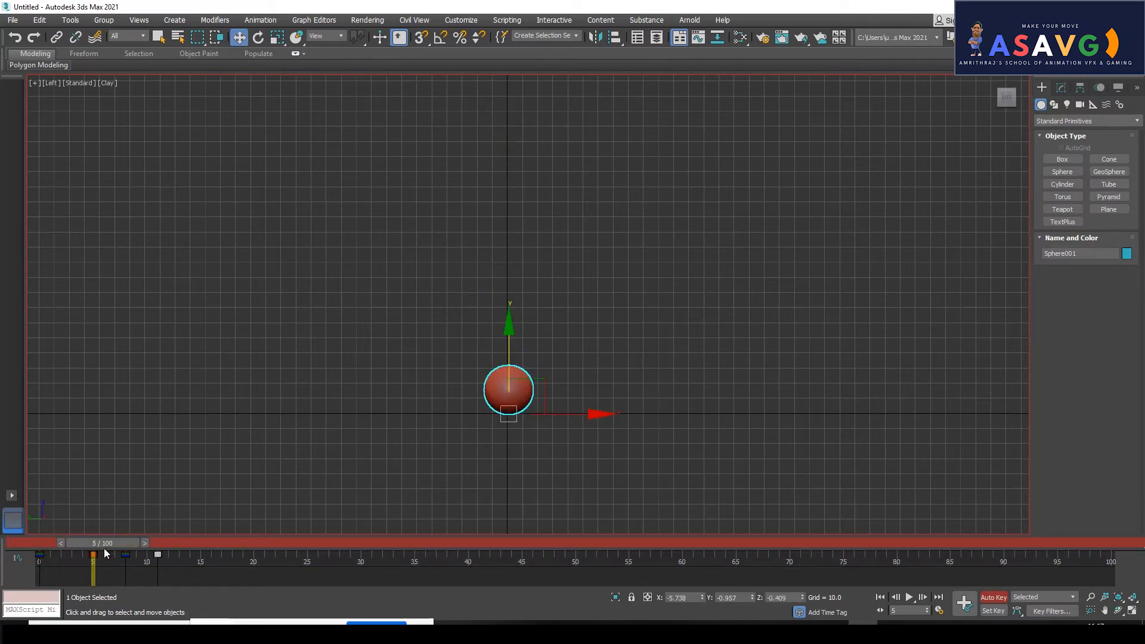
{"action": "key", "text": "q"}
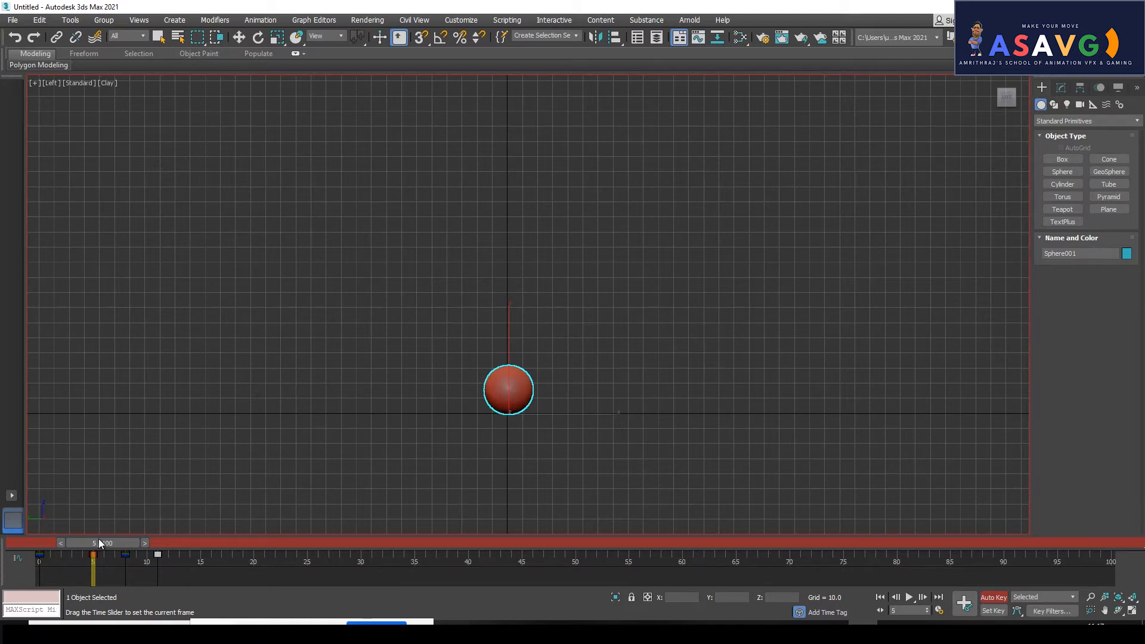
{"action": "key", "text": "w"}
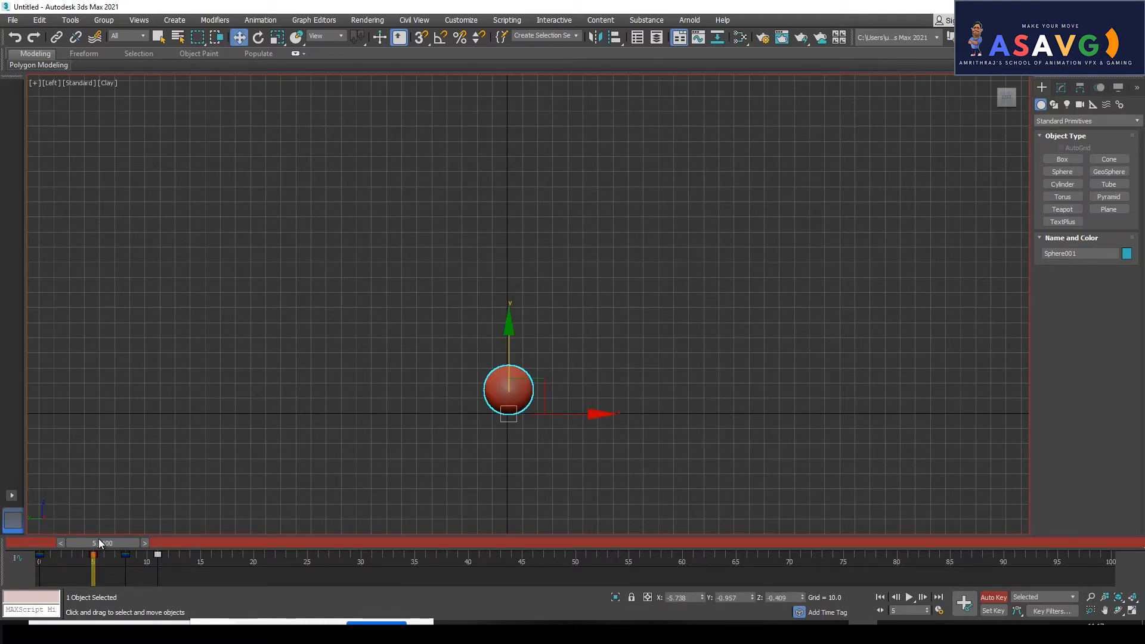
{"action": "mouse_move", "coordinate": [110, 542]}
{"action": "left_mouse_down"}
{"action": "mouse_move", "coordinate": [67, 550]}
{"action": "mouse_move", "coordinate": [110, 559]}
{"action": "left_mouse_up"}
{"action": "left_click", "coordinate": [93, 556]}
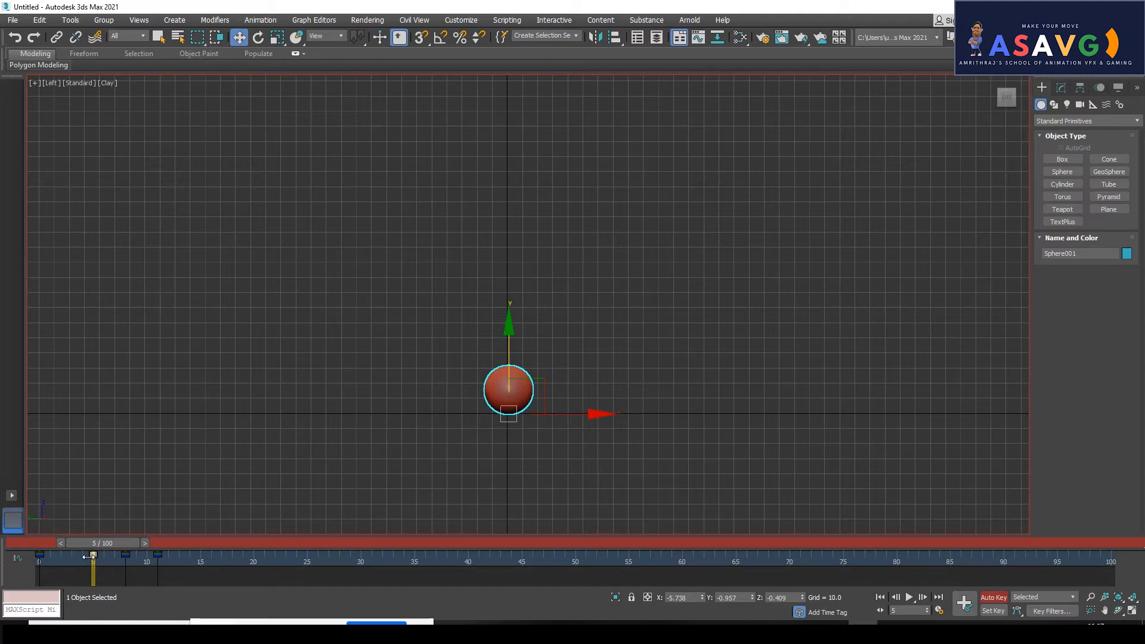
{"action": "mouse_move", "coordinate": [89, 556]}
{"action": "left_mouse_down"}
{"action": "mouse_move", "coordinate": [71, 564]}
{"action": "mouse_move", "coordinate": [79, 558]}
{"action": "left_mouse_up"}
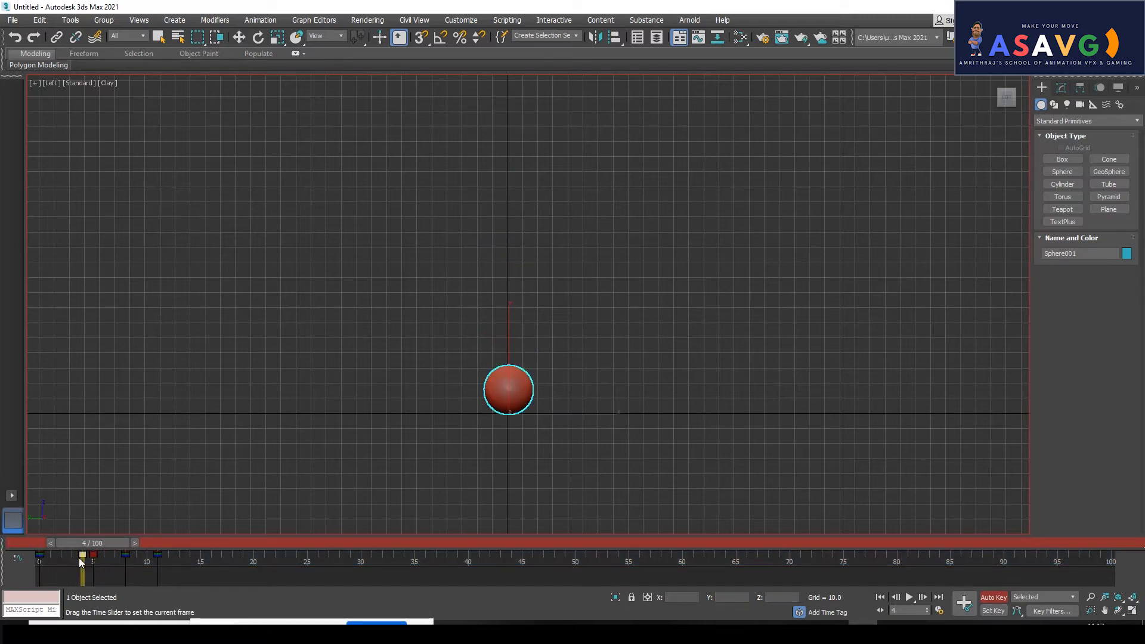
{"action": "mouse_move", "coordinate": [79, 556]}
{"action": "left_mouse_down"}
{"action": "mouse_move", "coordinate": [56, 558]}
{"action": "mouse_move", "coordinate": [83, 559]}
{"action": "left_mouse_up"}
- Stretch the sphere vertically to about 190% at frame 4 and advance to frame 5
{"action": "key", "text": "w"}
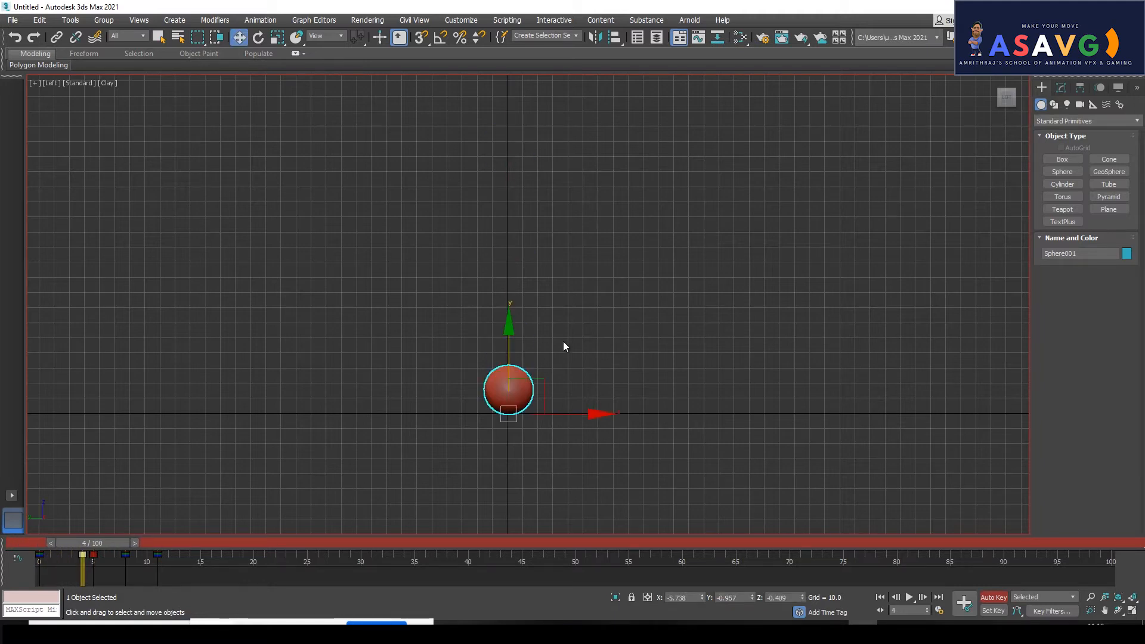
{"action": "key", "text": "r"}
{"action": "left_click_drag", "start_coordinate": [509, 316], "coordinate": [509, 281]}
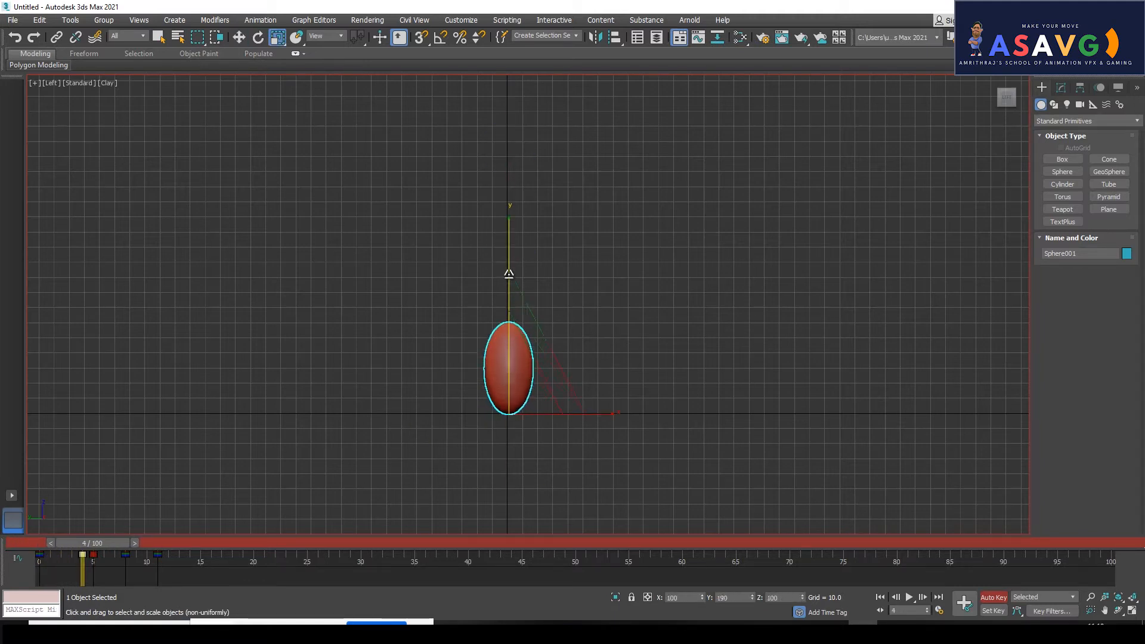
{"action": "left_click_drag", "start_coordinate": [113, 556], "coordinate": [111, 561]}
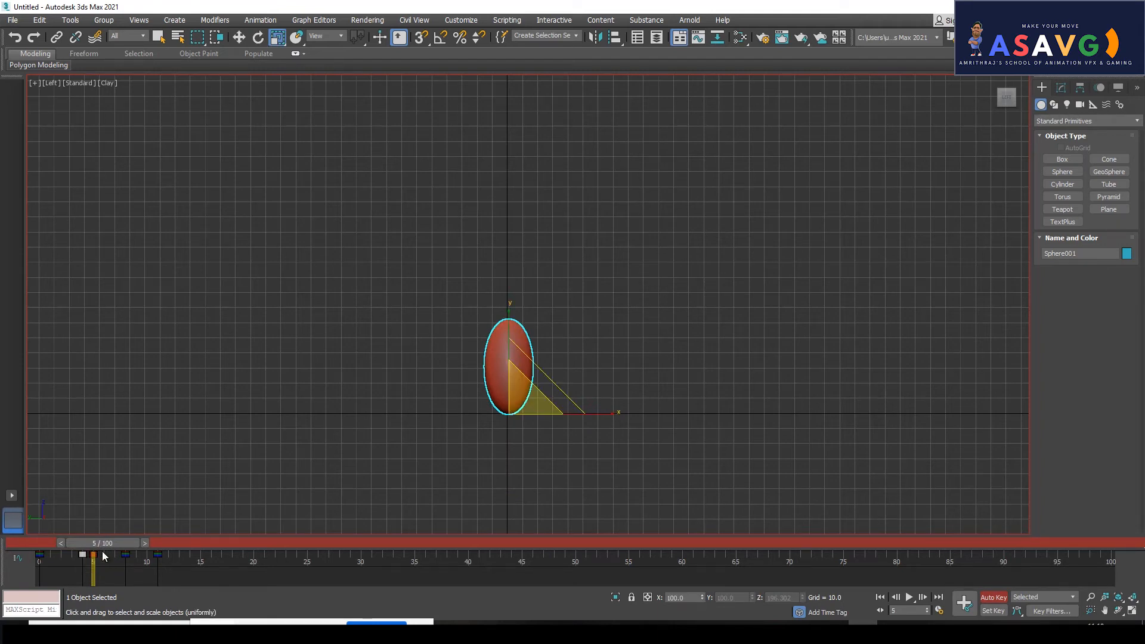
- Undo the sphere's vertical stretch and copy its key at frame 4 to frame 6
{"action": "key", "text": "ctrl+z"}
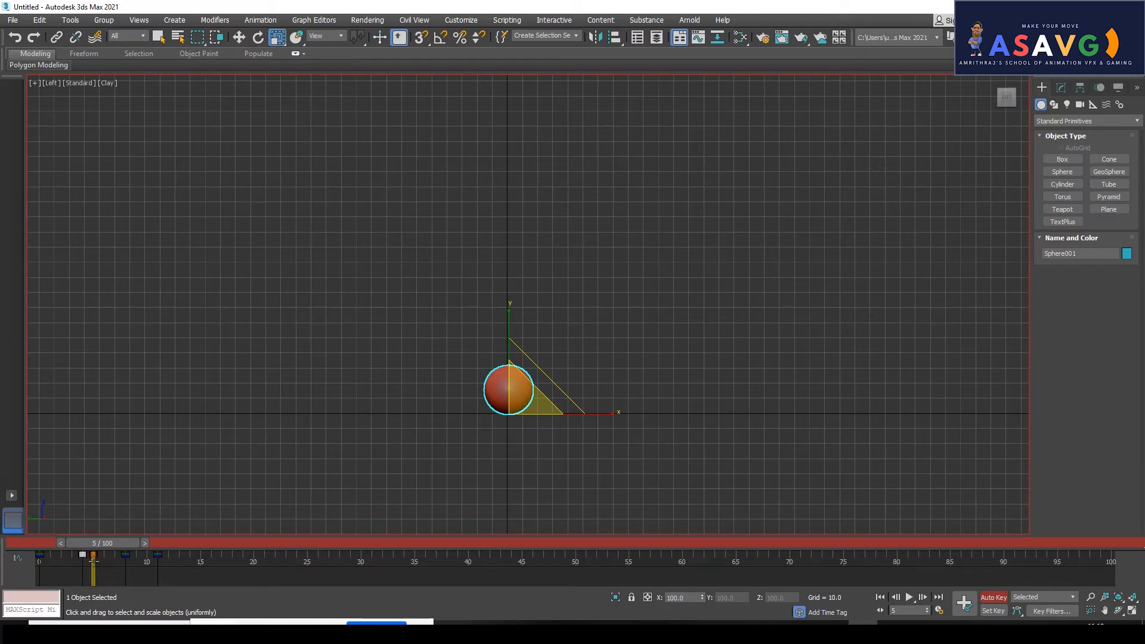
{"action": "mouse_move", "coordinate": [82, 554]}
{"action": "left_mouse_down", "text": "shift"}
{"action": "mouse_move", "coordinate": [105, 554]}
{"action": "mouse_move", "coordinate": [52, 546]}
{"action": "mouse_move", "coordinate": [109, 556]}
{"action": "mouse_move", "coordinate": [96, 550]}
{"action": "left_mouse_up", "text": "shift"}
- Try to stretch the sphere vertically at frame 5 and check the neighbouring frames
{"action": "key", "text": "r"}
{"action": "key", "text": "e"}
{"action": "key", "text": "r"}
{"action": "left_click_drag", "start_coordinate": [520, 348], "coordinate": [507, 280]}
{"action": "mouse_move", "coordinate": [96, 544]}
{"action": "left_mouse_down"}
{"action": "mouse_move", "coordinate": [159, 558]}
{"action": "mouse_move", "coordinate": [95, 553]}
{"action": "mouse_move", "coordinate": [94, 540]}
{"action": "mouse_move", "coordinate": [106, 544]}
{"action": "left_mouse_up"}
{"action": "key", "text": "r"}
{"action": "key", "text": "q"}
{"action": "left_click_drag", "start_coordinate": [102, 546], "coordinate": [95, 558]}
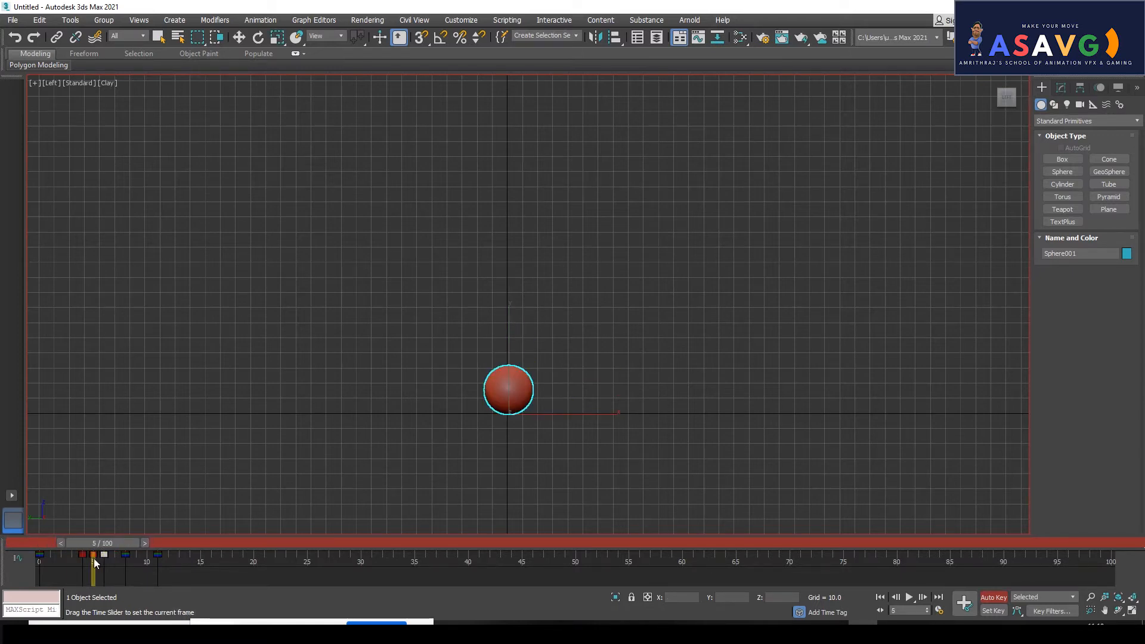
{"action": "key", "text": "r"}
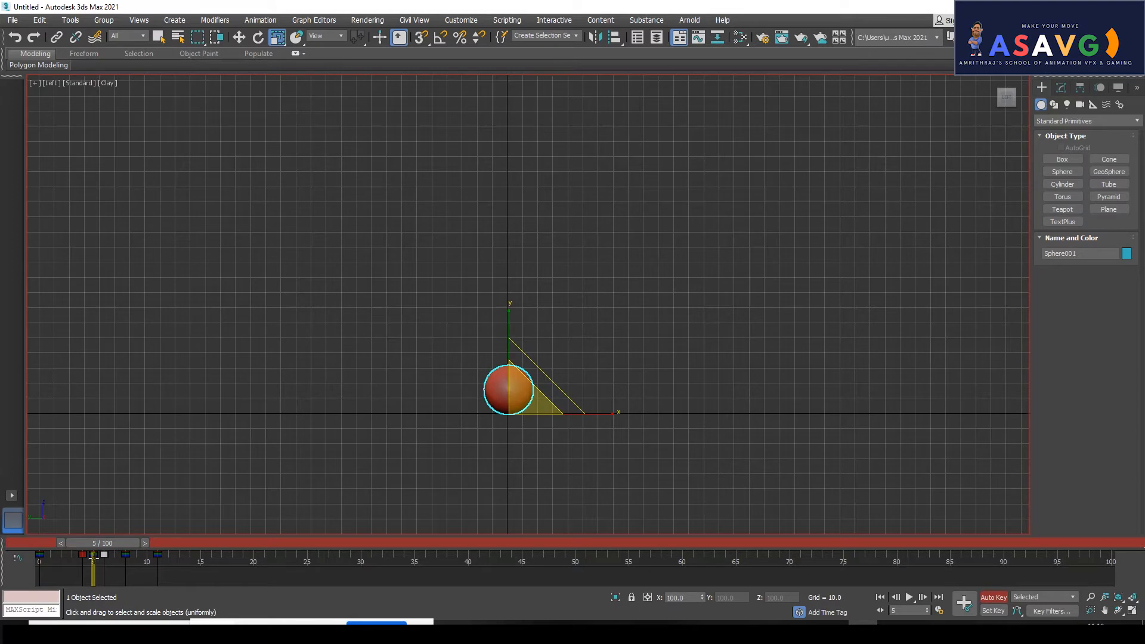
- Try stretching the sphere vertically to about 221% at frame 4, and undo the scaling
{"action": "mouse_move", "coordinate": [117, 543]}
{"action": "left_mouse_down"}
{"action": "mouse_move", "coordinate": [73, 537]}
{"action": "mouse_move", "coordinate": [108, 552]}
{"action": "left_mouse_up"}
{"action": "key", "text": "r"}
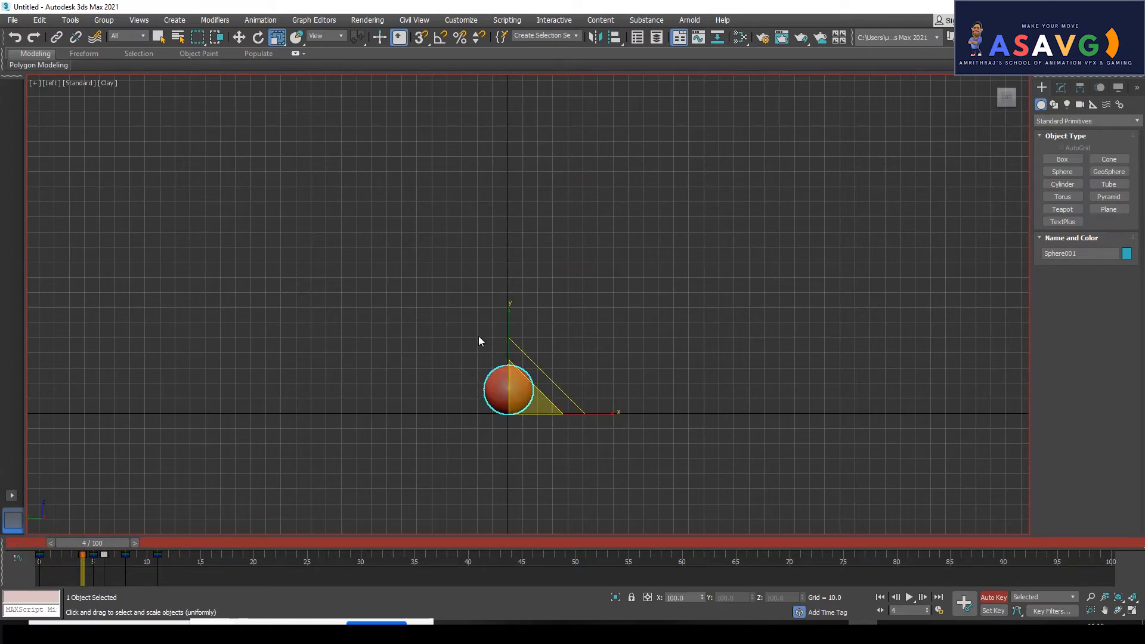
{"action": "key", "text": "w"}
{"action": "key", "text": "e"}
{"action": "key", "text": "r"}
{"action": "left_click_drag", "start_coordinate": [507, 311], "coordinate": [499, 256]}
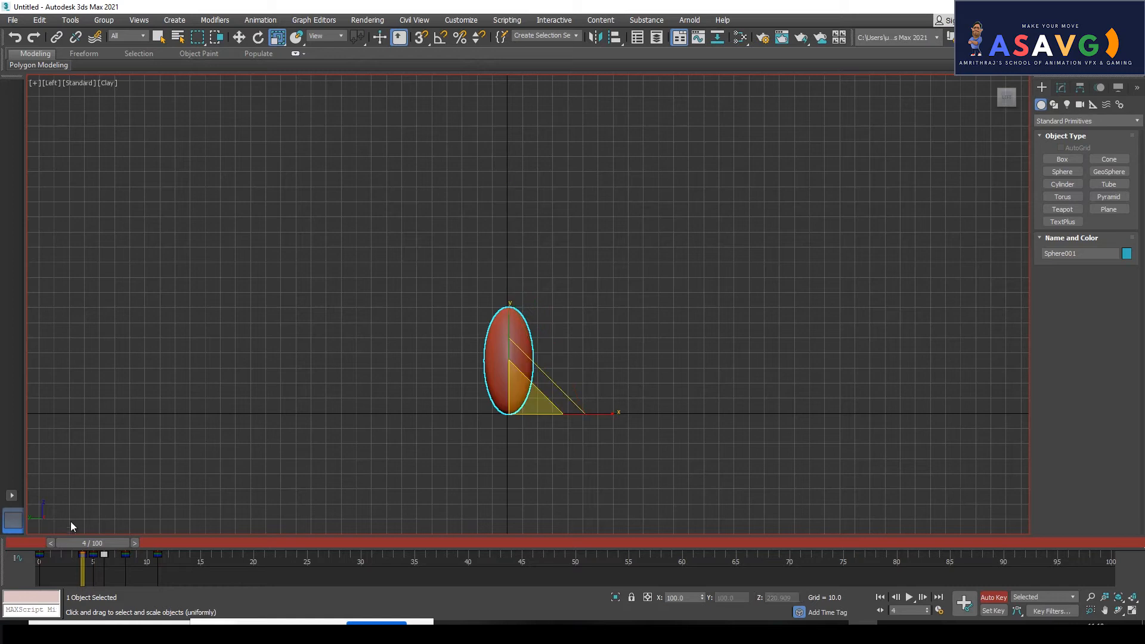
{"action": "mouse_move", "coordinate": [83, 541]}
{"action": "left_mouse_down"}
{"action": "mouse_move", "coordinate": [124, 547]}
{"action": "mouse_move", "coordinate": [63, 552]}
{"action": "mouse_move", "coordinate": [123, 552]}
{"action": "mouse_move", "coordinate": [81, 552]}
{"action": "left_mouse_up"}
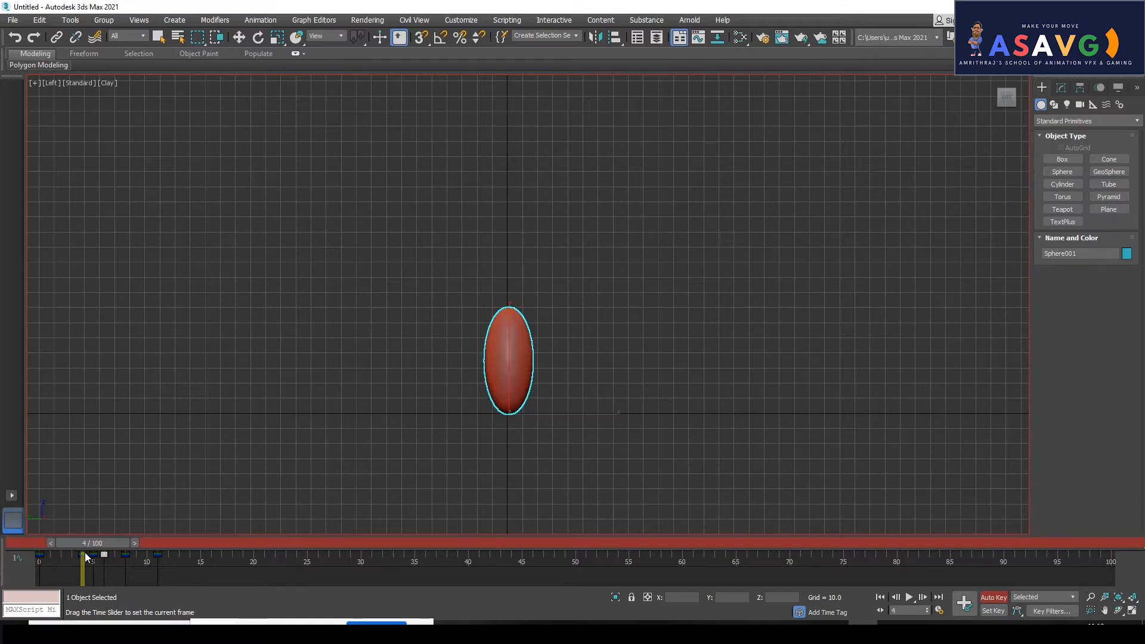
{"action": "key", "text": "r"}
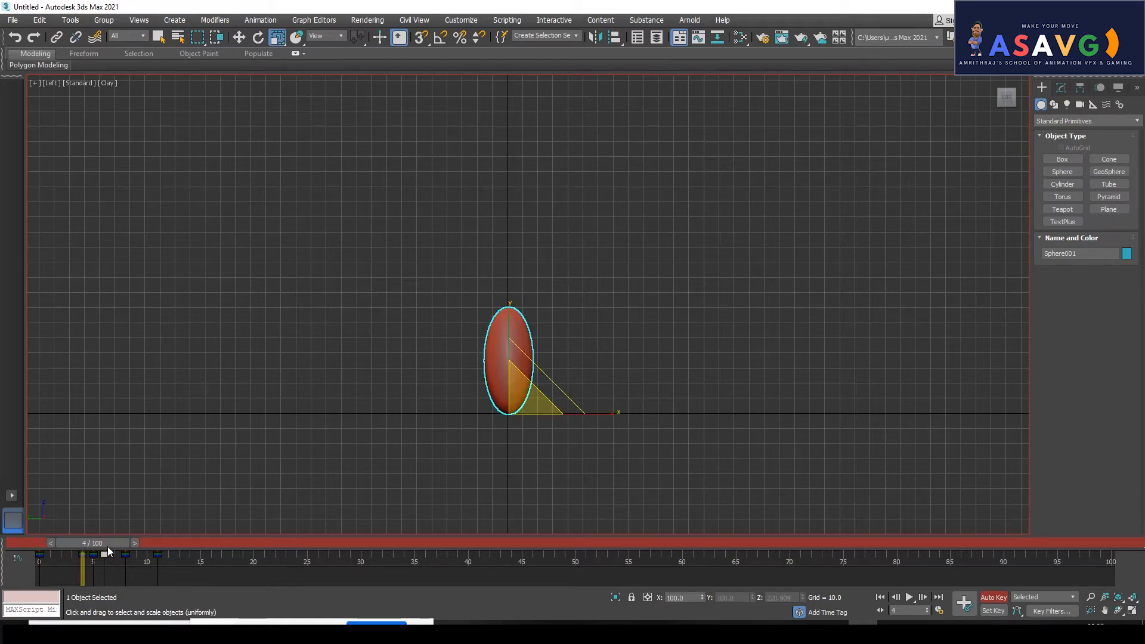
{"action": "key", "text": "ctrl+z"}
- At frame 4, stretch the sphere strongly along the vertical axis and narrow it horizontally
{"action": "left_click_drag", "start_coordinate": [93, 546], "coordinate": [70, 560]}
{"action": "key", "text": "r"}
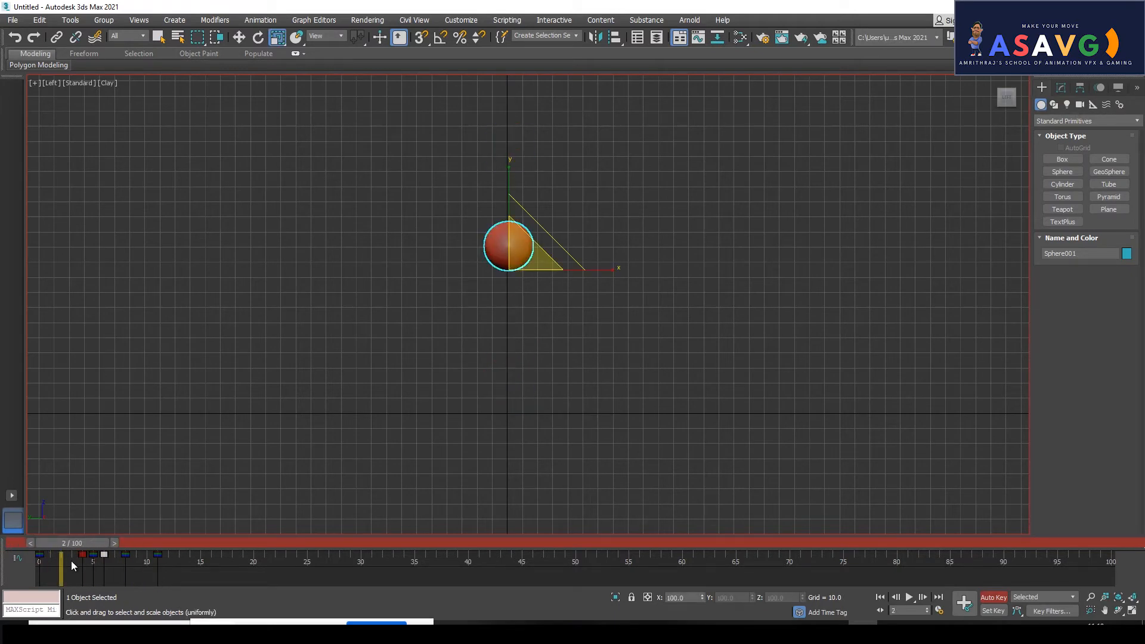
{"action": "mouse_move", "coordinate": [72, 543]}
{"action": "left_mouse_down"}
{"action": "mouse_move", "coordinate": [105, 549]}
{"action": "mouse_move", "coordinate": [73, 539]}
{"action": "left_mouse_up"}
{"action": "left_click_drag", "start_coordinate": [72, 543], "coordinate": [95, 549]}
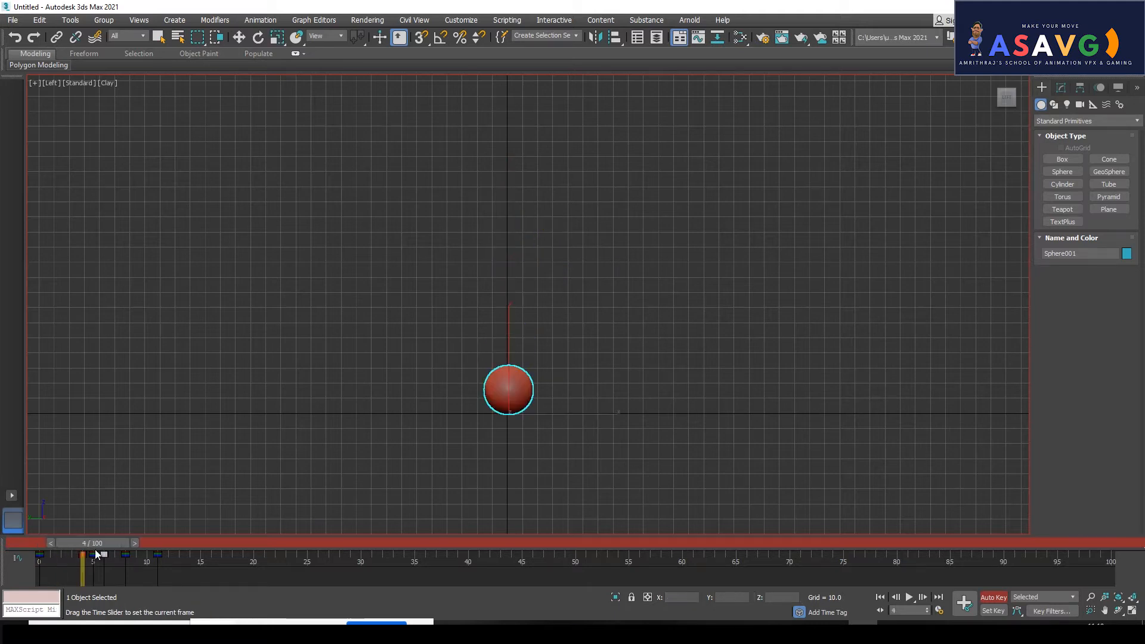
{"action": "key", "text": "r"}
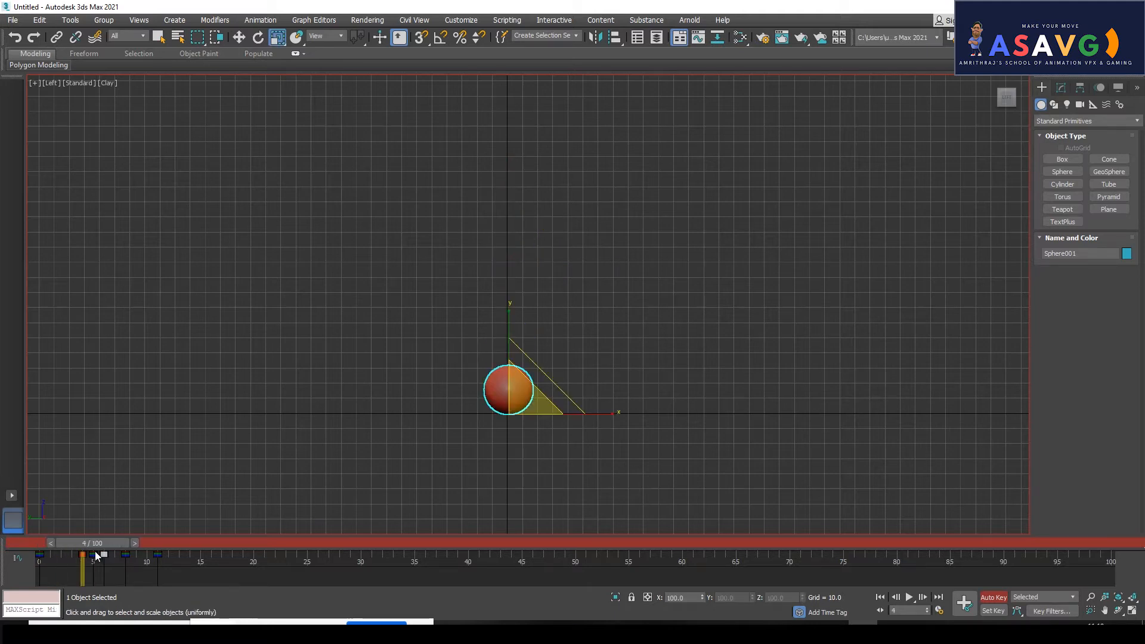
{"action": "mouse_move", "coordinate": [88, 546]}
{"action": "left_mouse_down"}
{"action": "mouse_move", "coordinate": [115, 547]}
{"action": "mouse_move", "coordinate": [77, 556]}
{"action": "mouse_move", "coordinate": [103, 555]}
{"action": "mouse_move", "coordinate": [84, 545]}
{"action": "mouse_move", "coordinate": [94, 544]}
{"action": "left_mouse_up"}
{"action": "key", "text": "r"}
{"action": "left_click_drag", "start_coordinate": [509, 318], "coordinate": [506, 239]}
{"action": "left_click_drag", "start_coordinate": [609, 413], "coordinate": [595, 405]}
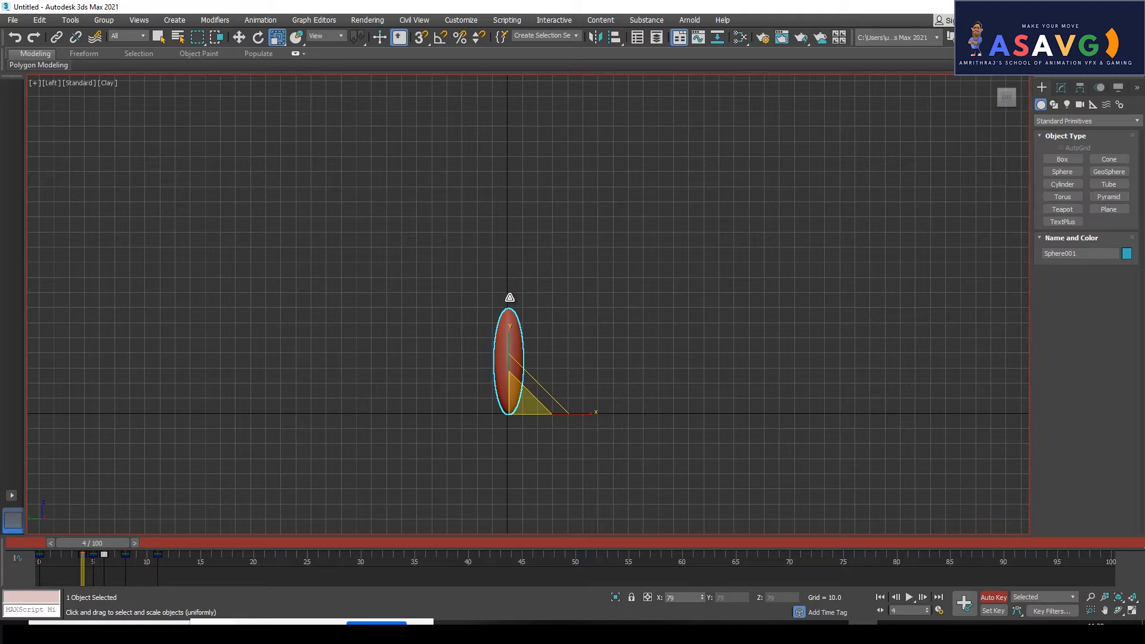
{"action": "left_click_drag", "start_coordinate": [608, 417], "coordinate": [606, 409]}
- Reduce the sphere's vertical stretch at frame 2 to about 129%
{"action": "left_click_drag", "start_coordinate": [51, 542], "coordinate": [71, 561]}
{"action": "key", "text": "r"}
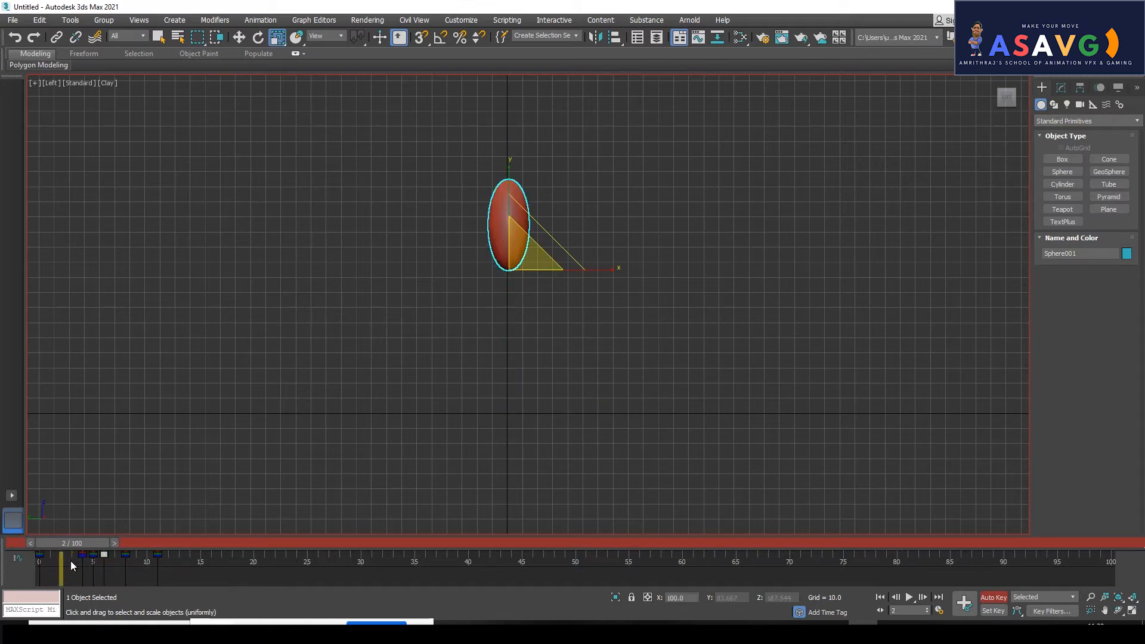
{"action": "left_click_drag", "start_coordinate": [509, 165], "coordinate": [510, 189]}
- Squash the sphere vertically to about 63% at the ground contact on frame 5
{"action": "left_click_drag", "start_coordinate": [44, 546], "coordinate": [100, 559]}
{"action": "key", "text": "r"}
{"action": "left_click_drag", "start_coordinate": [508, 309], "coordinate": [504, 335]}
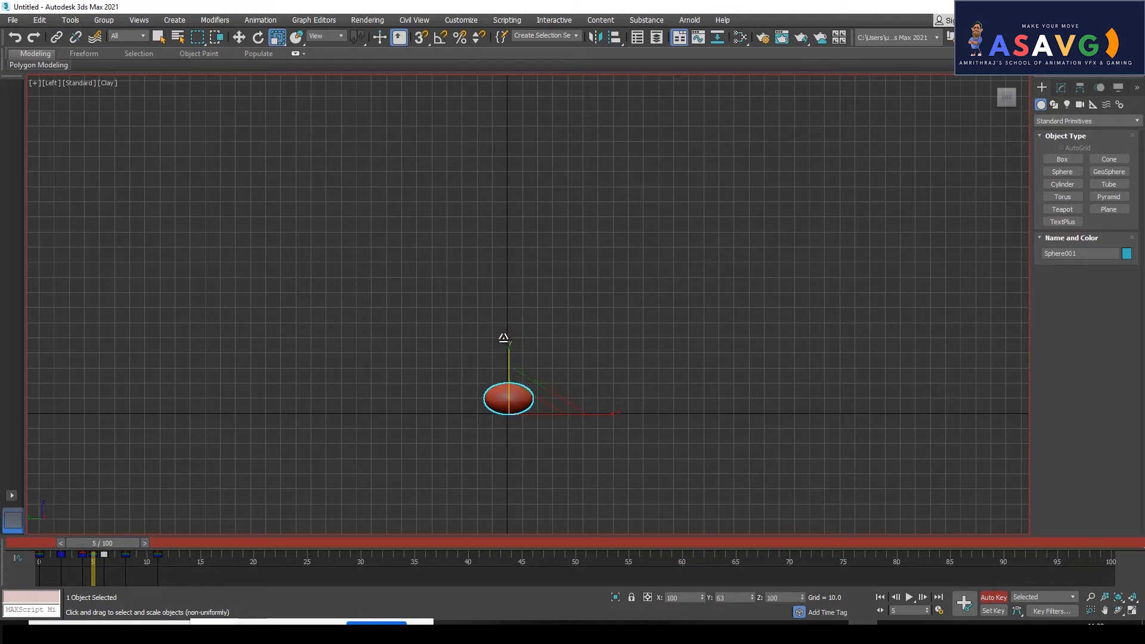
- Try a taller vertical stretch on the sphere at frame 2, and undo it
{"action": "left_click_drag", "start_coordinate": [97, 545], "coordinate": [58, 538]}
{"action": "key", "text": "r"}
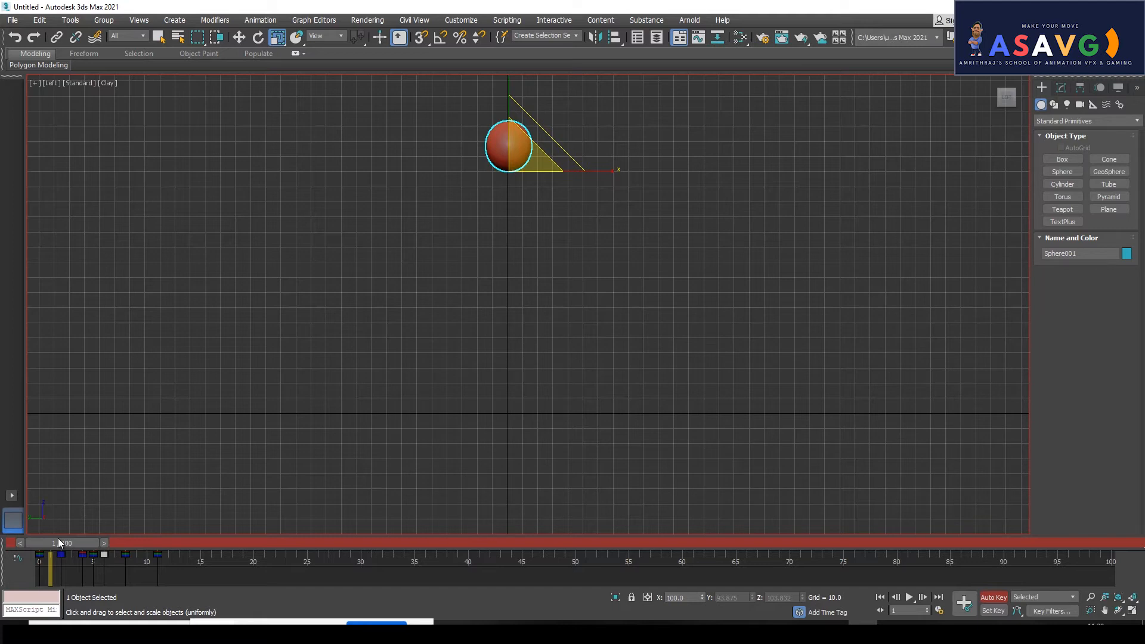
{"action": "left_click_drag", "start_coordinate": [62, 542], "coordinate": [73, 546]}
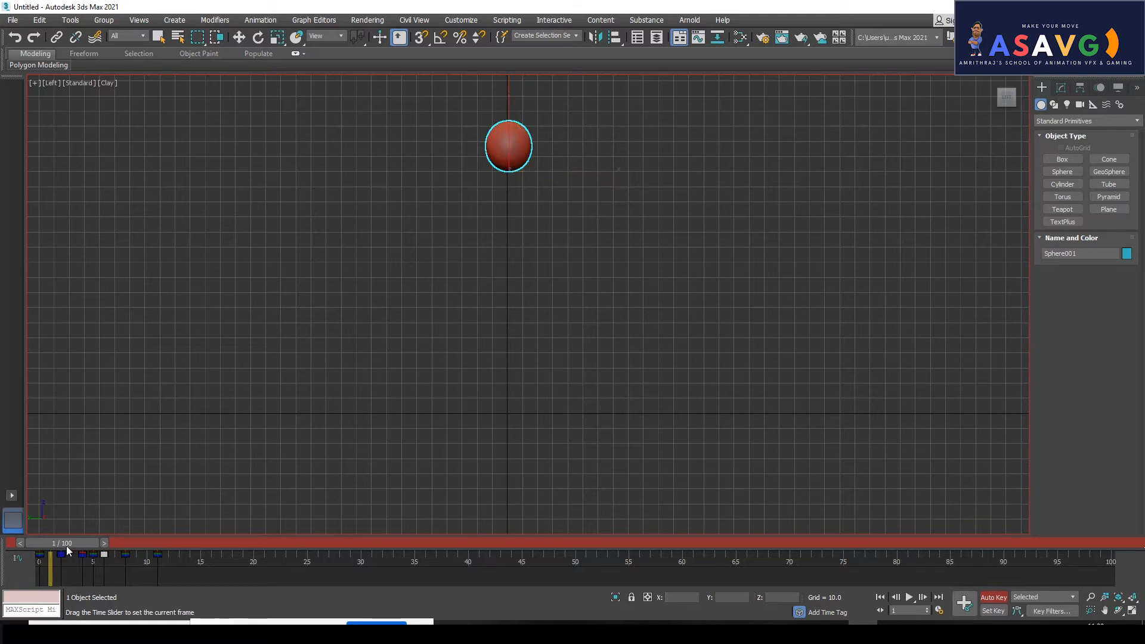
{"action": "key", "text": "r"}
{"action": "mouse_move", "coordinate": [500, 193]}
{"action": "left_mouse_down"}
{"action": "mouse_move", "coordinate": [503, 146]}
{"action": "mouse_move", "coordinate": [497, 183]}
{"action": "left_mouse_up"}
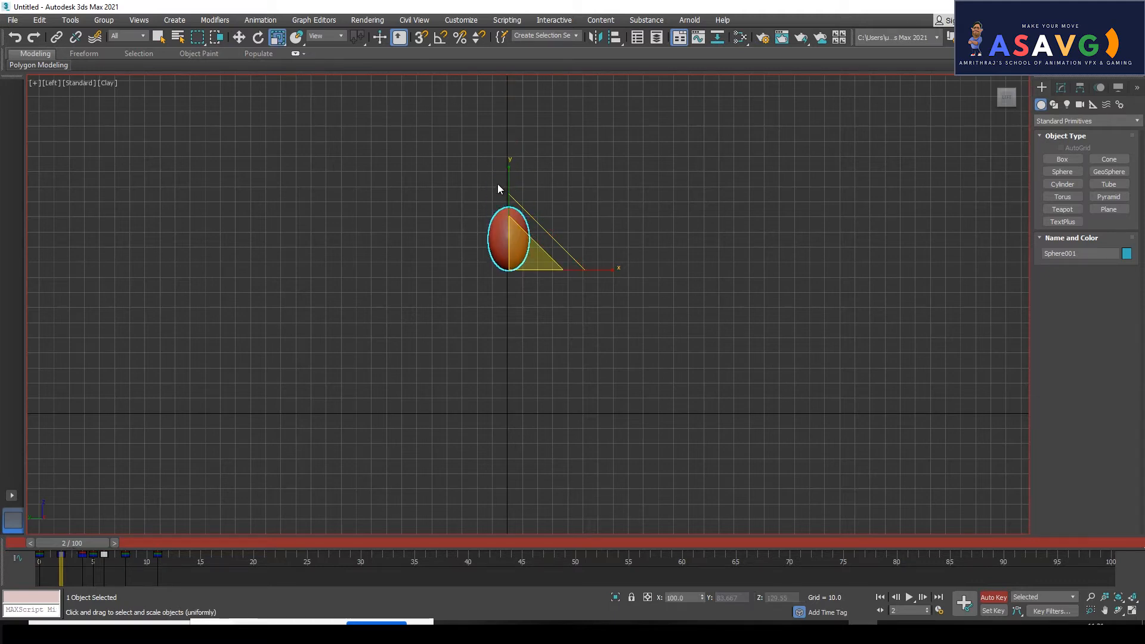
{"action": "mouse_move", "coordinate": [69, 540]}
{"action": "left_mouse_down"}
{"action": "mouse_move", "coordinate": [99, 535]}
{"action": "mouse_move", "coordinate": [73, 531]}
{"action": "left_mouse_up"}
{"action": "left_click_drag", "start_coordinate": [508, 173], "coordinate": [522, 84]}
{"action": "key", "text": "ctrl+z"}
- Reduce the sphere's vertical stretch at frame 4 to about 123%
{"action": "left_click_drag", "start_coordinate": [70, 545], "coordinate": [91, 548]}
{"action": "key", "text": "r"}
{"action": "left_click_drag", "start_coordinate": [511, 317], "coordinate": [512, 378]}
- Create a preview animation of the left viewport with a larger percent of output, and play it
{"action": "left_click_drag", "start_coordinate": [83, 554], "coordinate": [192, 564]}
{"action": "key", "text": "r"}
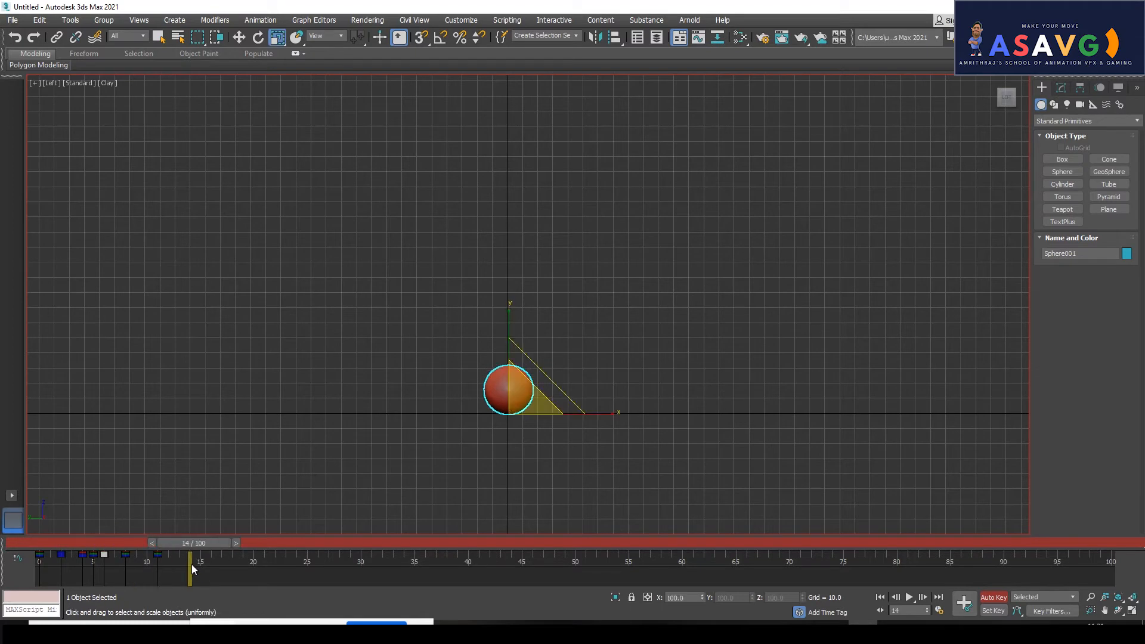
{"action": "left_click", "coordinate": [212, 546]}
{"action": "left_click", "coordinate": [33, 83]}
{"action": "mouse_move", "coordinate": [99, 203]}
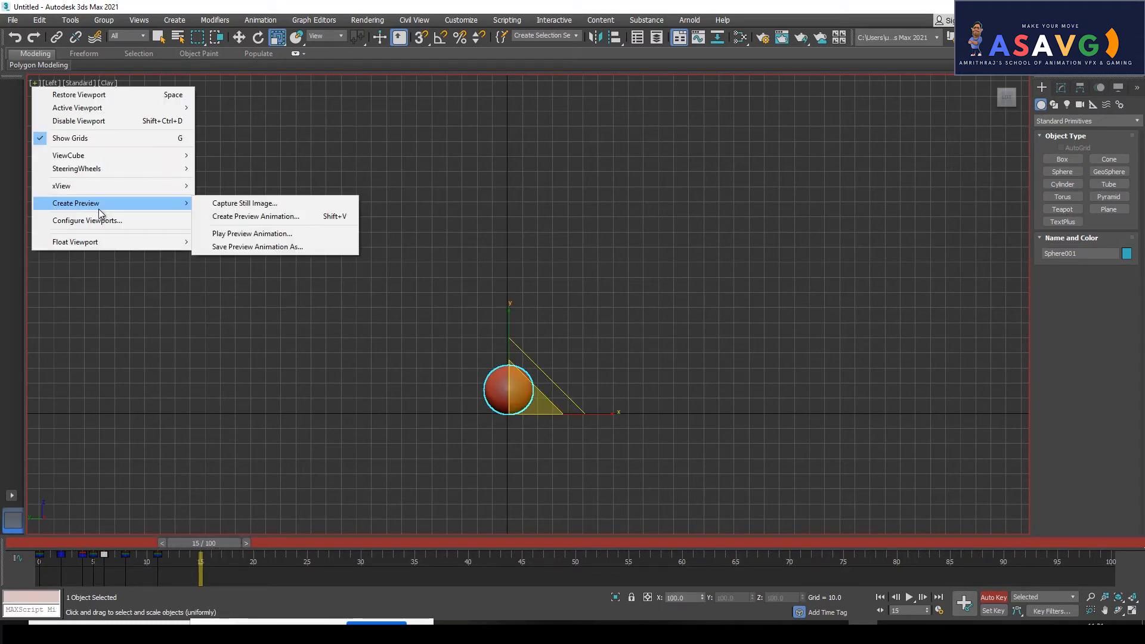
{"action": "left_click", "coordinate": [281, 218]}
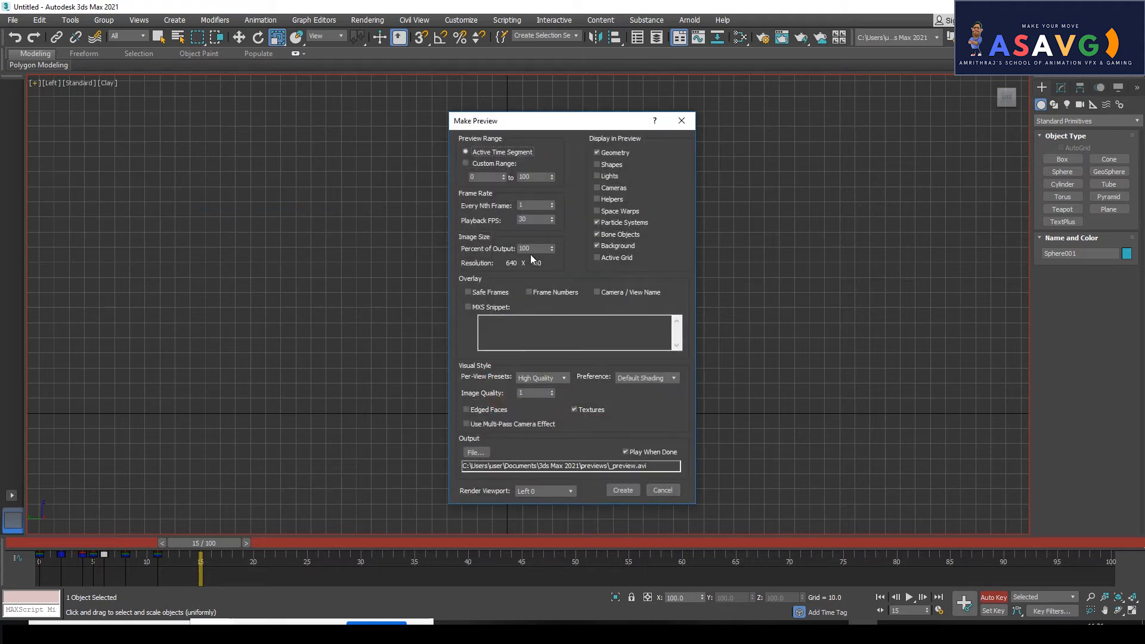
{"action": "double_click", "coordinate": [540, 249]}
{"action": "type", "text": "2"}
{"action": "left_click", "coordinate": [624, 490]}
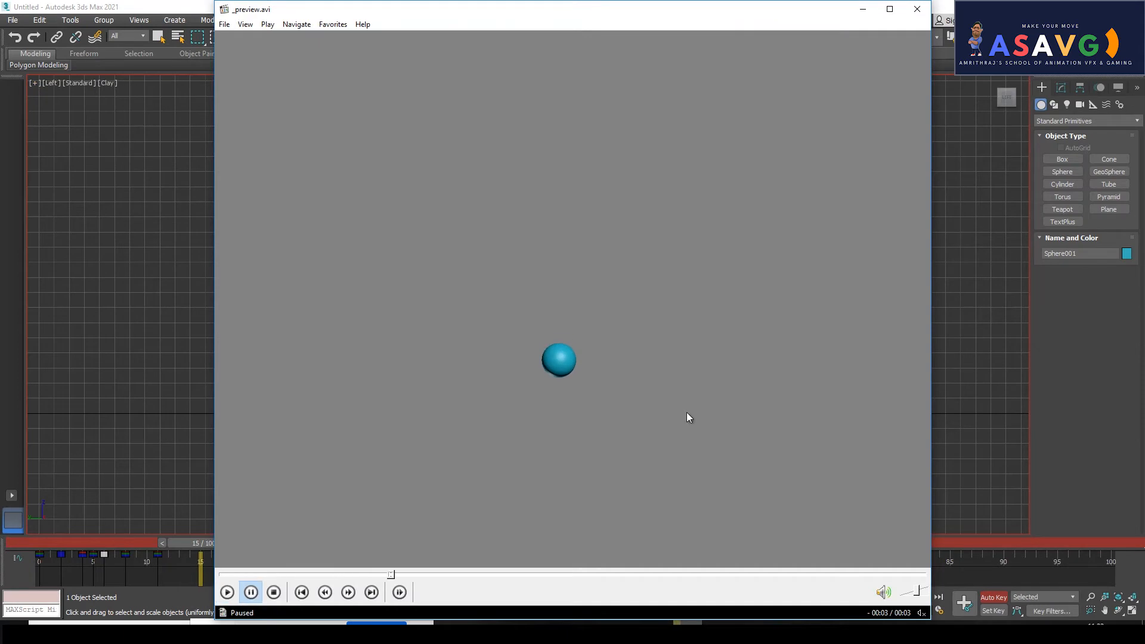
{"action": "left_click", "coordinate": [227, 592]}
{"action": "left_click", "coordinate": [228, 592]}
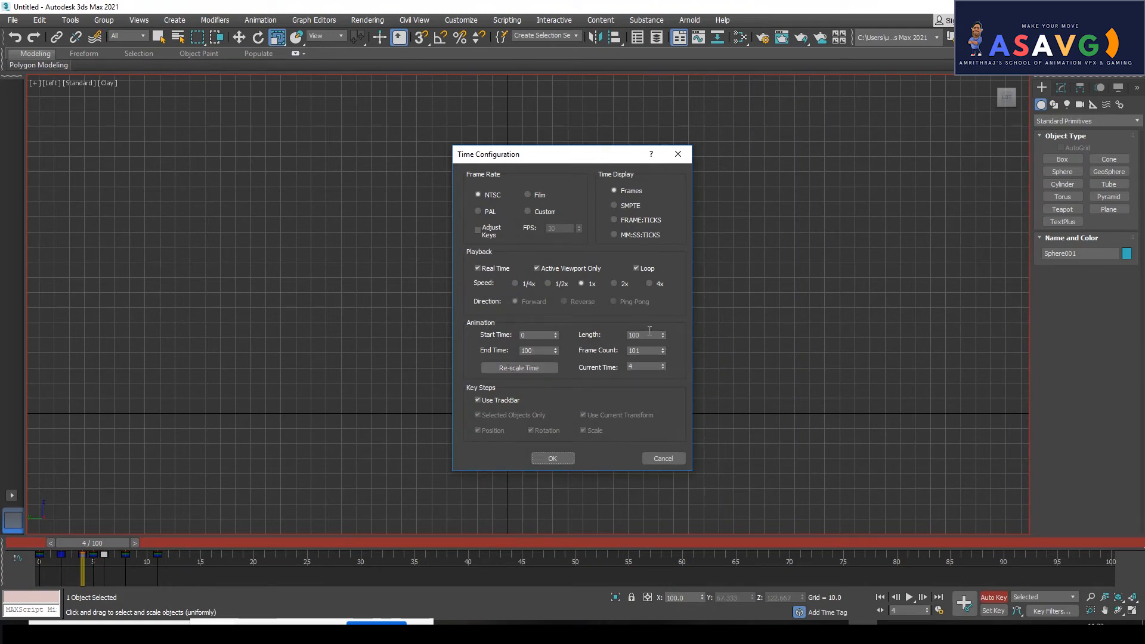
- Set the animation's active time segment to end at frame 25
{"action": "left_click", "coordinate": [552, 458]}
- Narrow the falling sphere slightly along the horizontal axis at frame 2
{"action": "left_click_drag", "start_coordinate": [221, 542], "coordinate": [144, 556]}
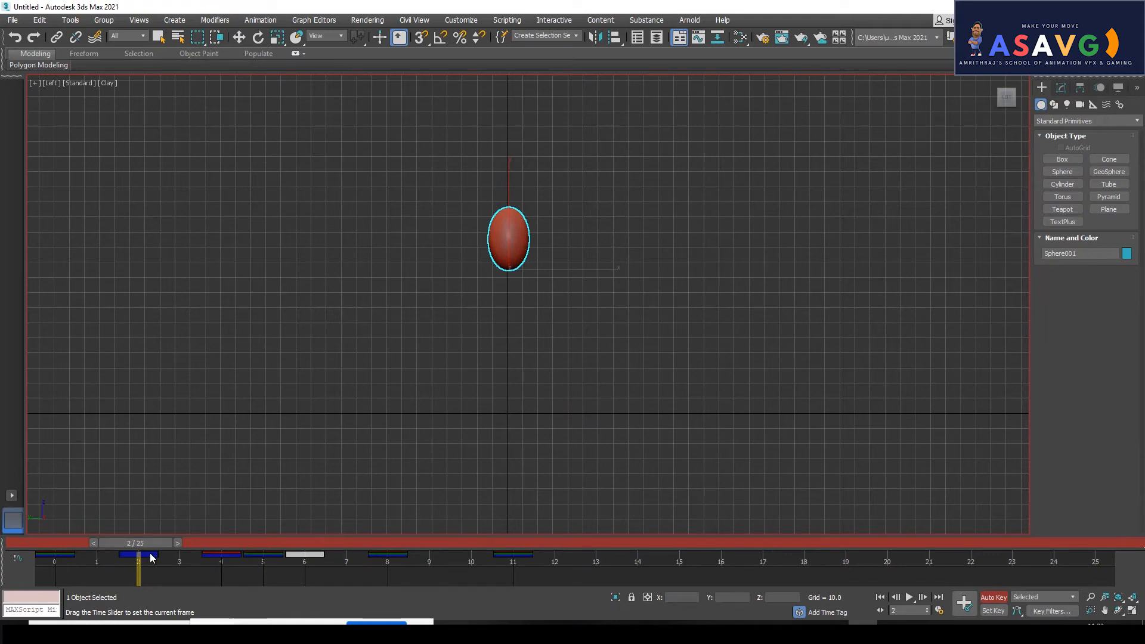
{"action": "key", "text": "r"}
{"action": "left_click_drag", "start_coordinate": [612, 266], "coordinate": [607, 266]}
- Scale the squashed sphere up vertically by about 127% at frame 6
{"action": "left_click_drag", "start_coordinate": [153, 539], "coordinate": [314, 553]}
{"action": "key", "text": "r"}
{"action": "left_click_drag", "start_coordinate": [508, 335], "coordinate": [509, 324]}
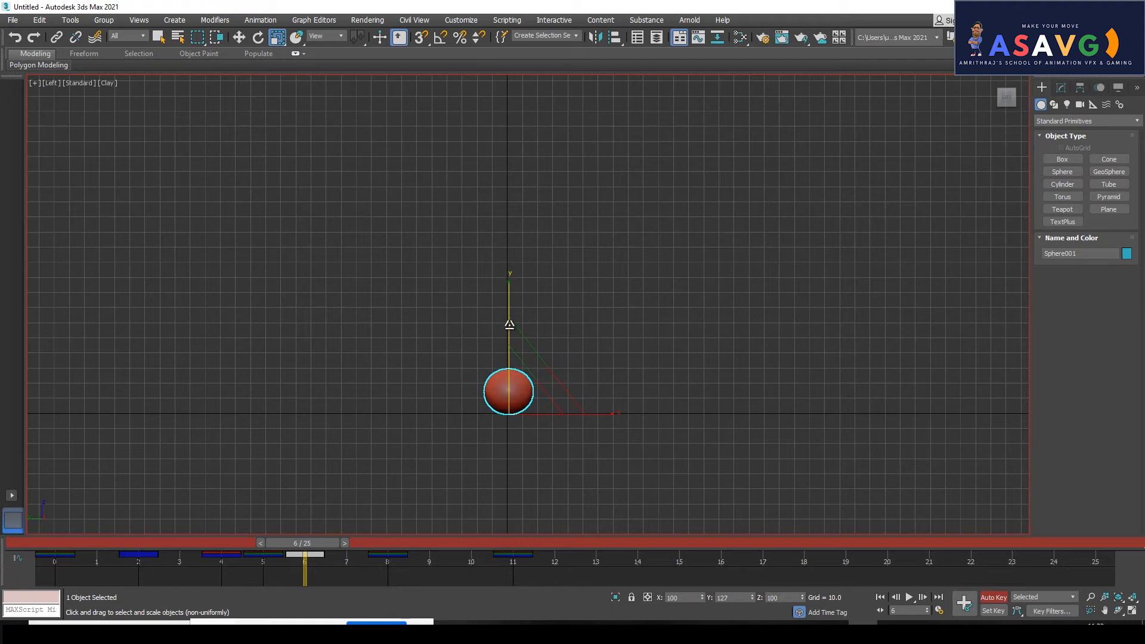
- Lift the sphere slightly above the ground line at frame 8 and stretch it vertically to about 122%
{"action": "left_click_drag", "start_coordinate": [330, 549], "coordinate": [387, 557]}
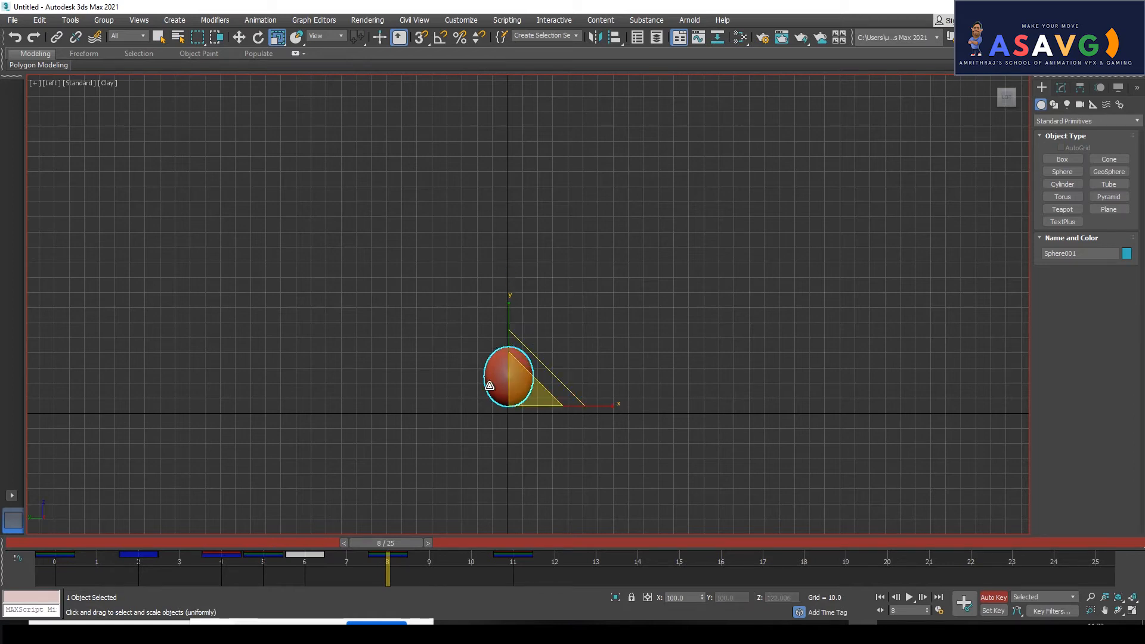
- Squash the sphere on the ground line to about 93% height at frame 11 and place a key at frame 14
{"action": "left_click_drag", "start_coordinate": [388, 541], "coordinate": [503, 559]}
{"action": "key", "text": "r"}
{"action": "key", "text": "r"}
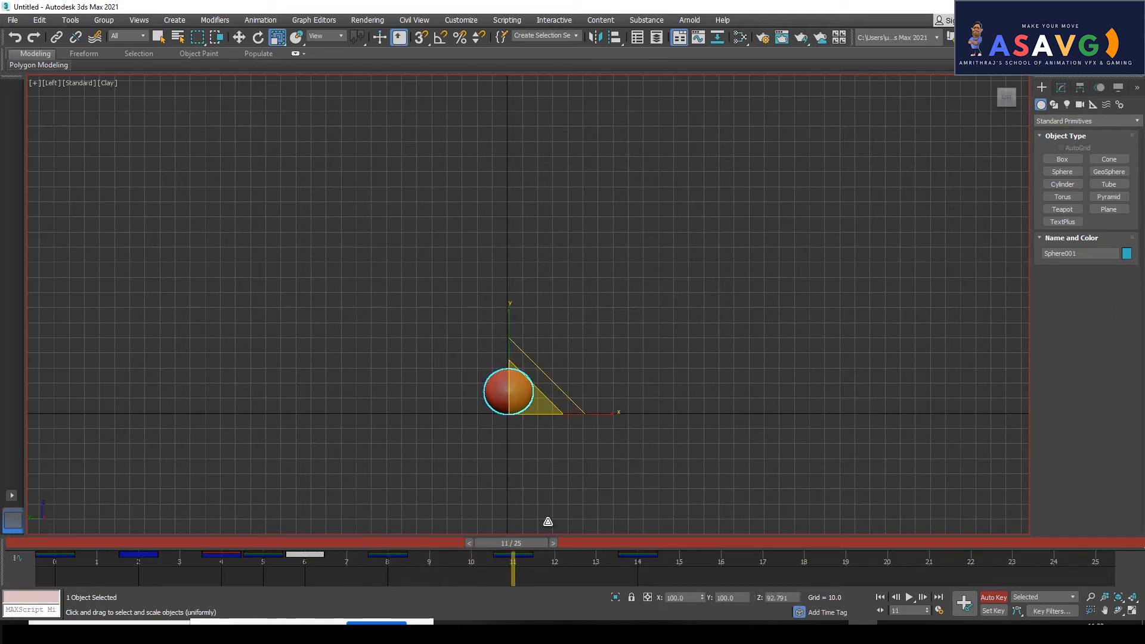
{"action": "mouse_move", "coordinate": [506, 541]}
{"action": "left_mouse_down"}
{"action": "mouse_move", "coordinate": [623, 539]}
{"action": "mouse_move", "coordinate": [710, 571]}
{"action": "mouse_move", "coordinate": [365, 542]}
{"action": "mouse_move", "coordinate": [646, 600]}
{"action": "mouse_move", "coordinate": [63, 534]}
{"action": "mouse_move", "coordinate": [341, 541]}
{"action": "mouse_move", "coordinate": [647, 577]}
{"action": "mouse_move", "coordinate": [156, 561]}
{"action": "mouse_move", "coordinate": [45, 594]}
{"action": "mouse_move", "coordinate": [102, 531]}
{"action": "mouse_move", "coordinate": [81, 544]}
{"action": "mouse_move", "coordinate": [529, 570]}
{"action": "mouse_move", "coordinate": [39, 543]}
{"action": "mouse_move", "coordinate": [160, 531]}
{"action": "mouse_move", "coordinate": [481, 572]}
{"action": "mouse_move", "coordinate": [512, 552]}
{"action": "left_mouse_up"}
- Deselect the sphere and create a new preview animation of the left viewport over the 25-frame range
{"action": "left_click", "coordinate": [535, 487]}
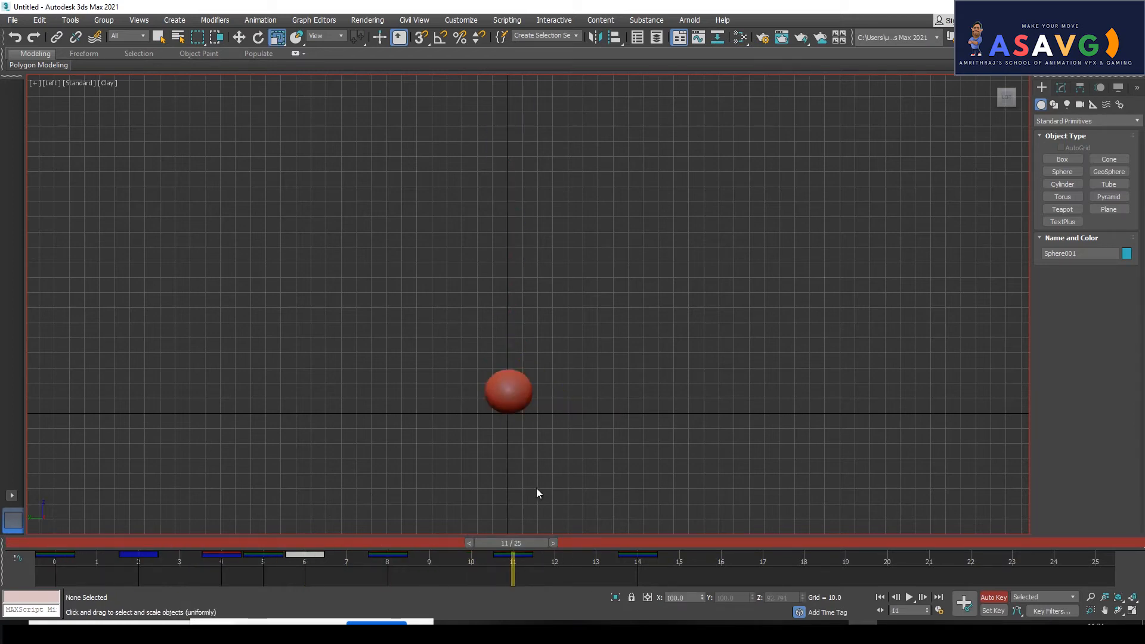
{"action": "left_click", "coordinate": [35, 82]}
{"action": "mouse_move", "coordinate": [88, 207]}
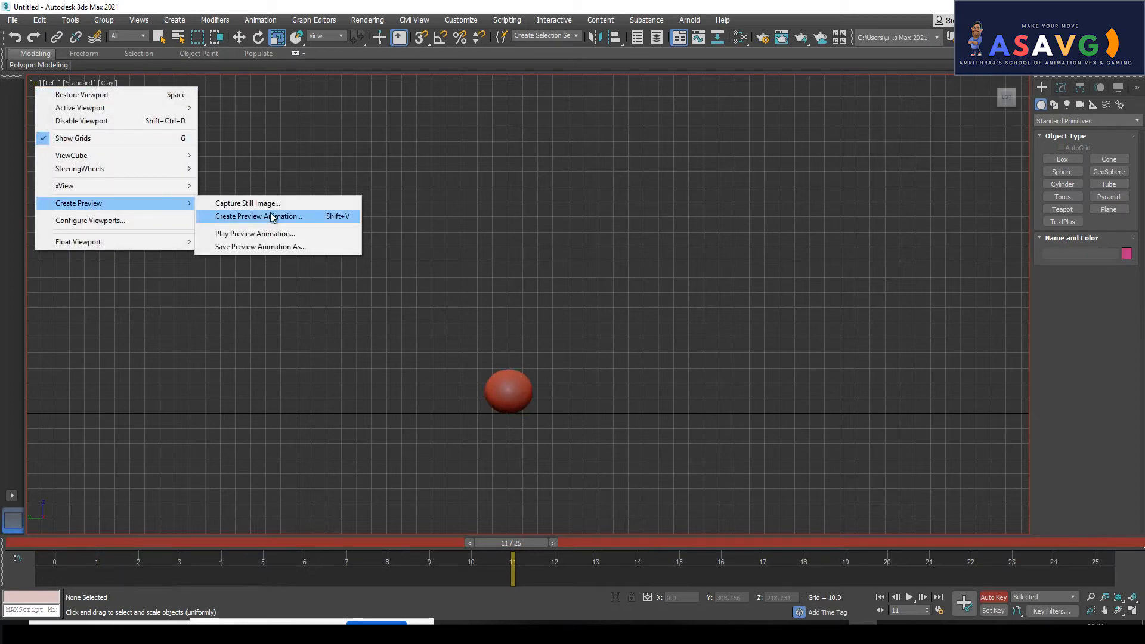
{"action": "left_click", "coordinate": [270, 214]}
{"action": "left_click", "coordinate": [620, 490]}
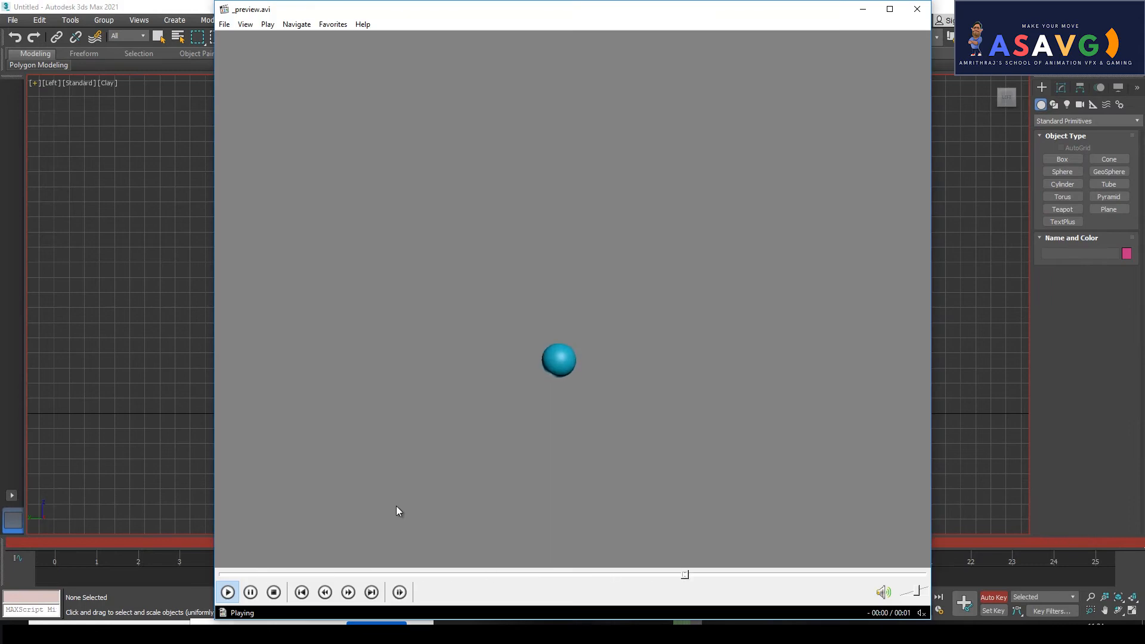
- Rewind the preview and replay it full screen to examine the ball's bounce and squash timing
{"action": "key", "text": "space"}
{"action": "left_click_drag", "start_coordinate": [526, 574], "coordinate": [203, 572]}
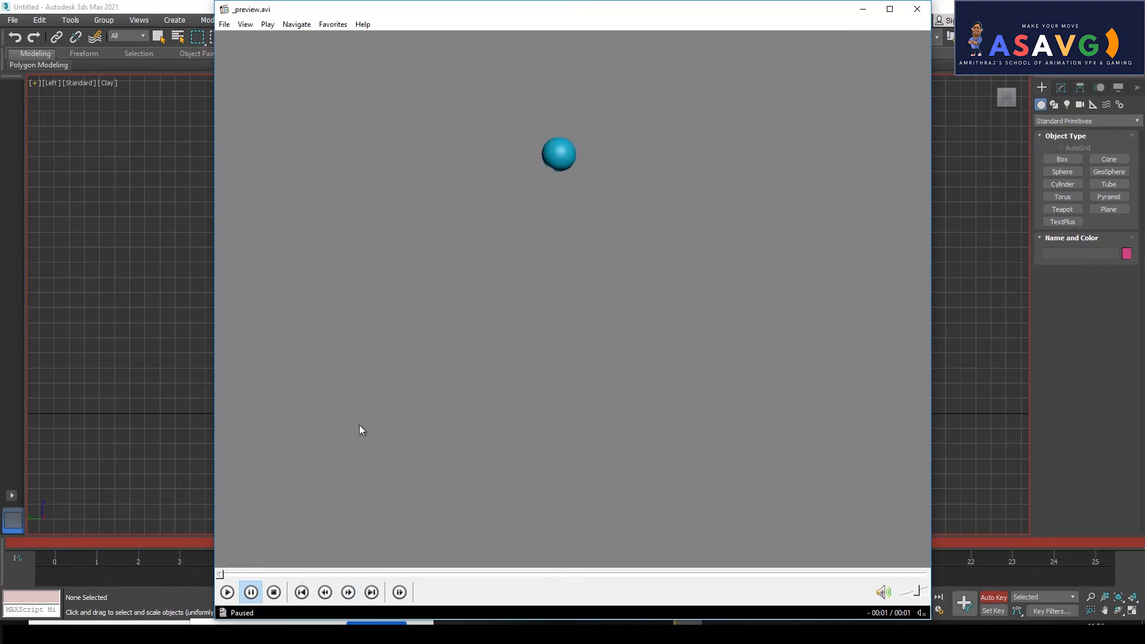
{"action": "double_click", "coordinate": [518, 203]}
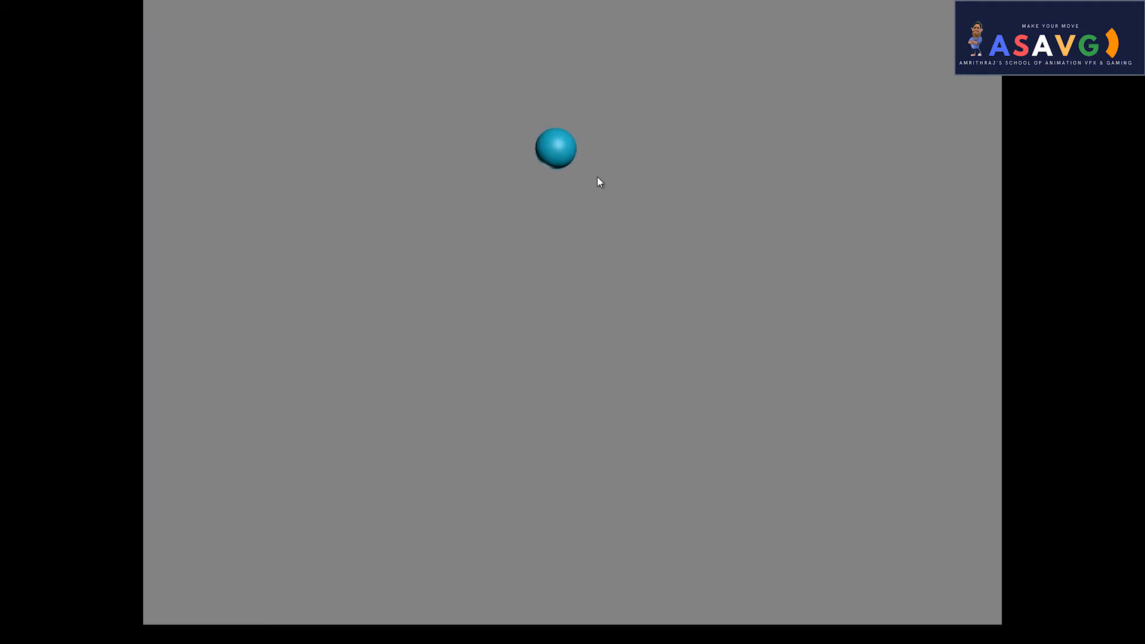
{"action": "mouse_move", "coordinate": [834, 614]}
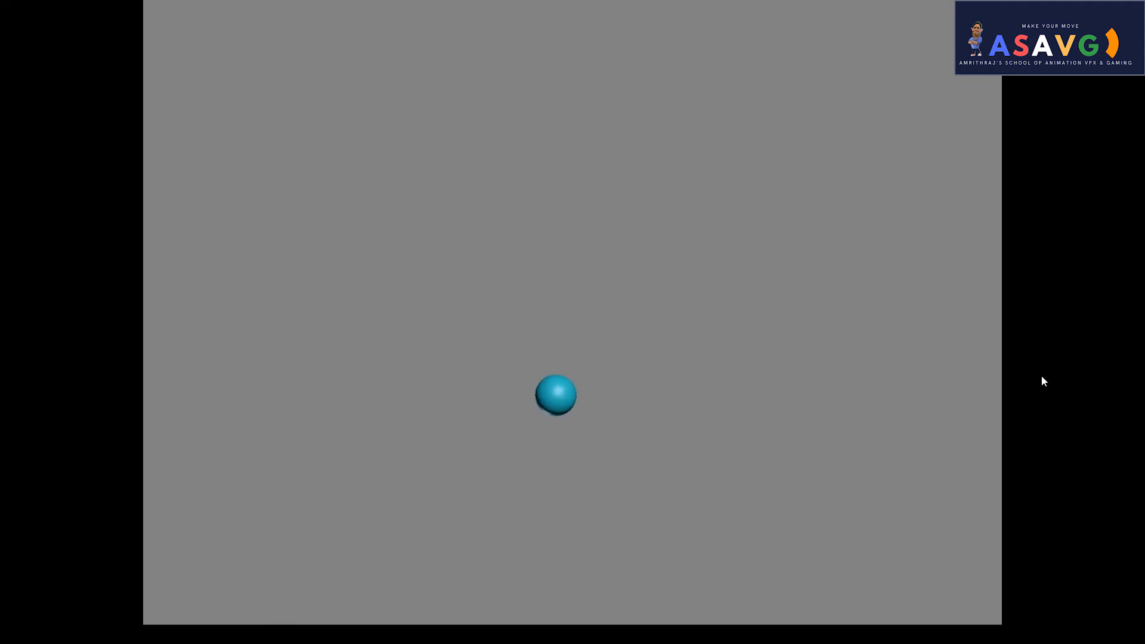
{"action": "mouse_move", "coordinate": [1039, 598]}
{"action": "left_click", "coordinate": [13, 615]}
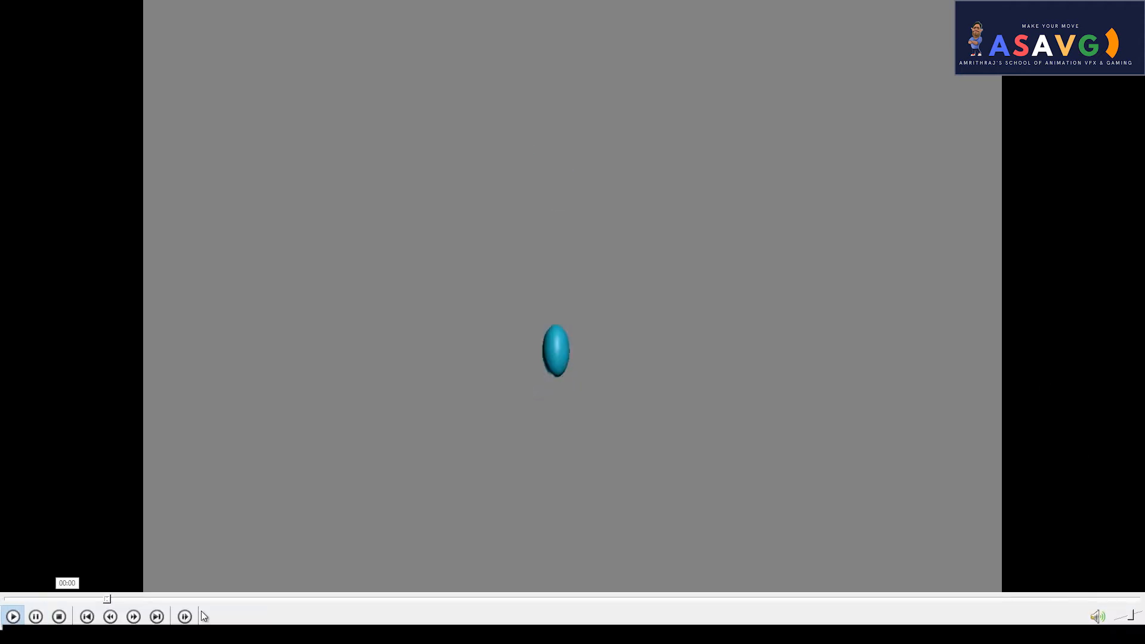
{"action": "key", "text": "space"}
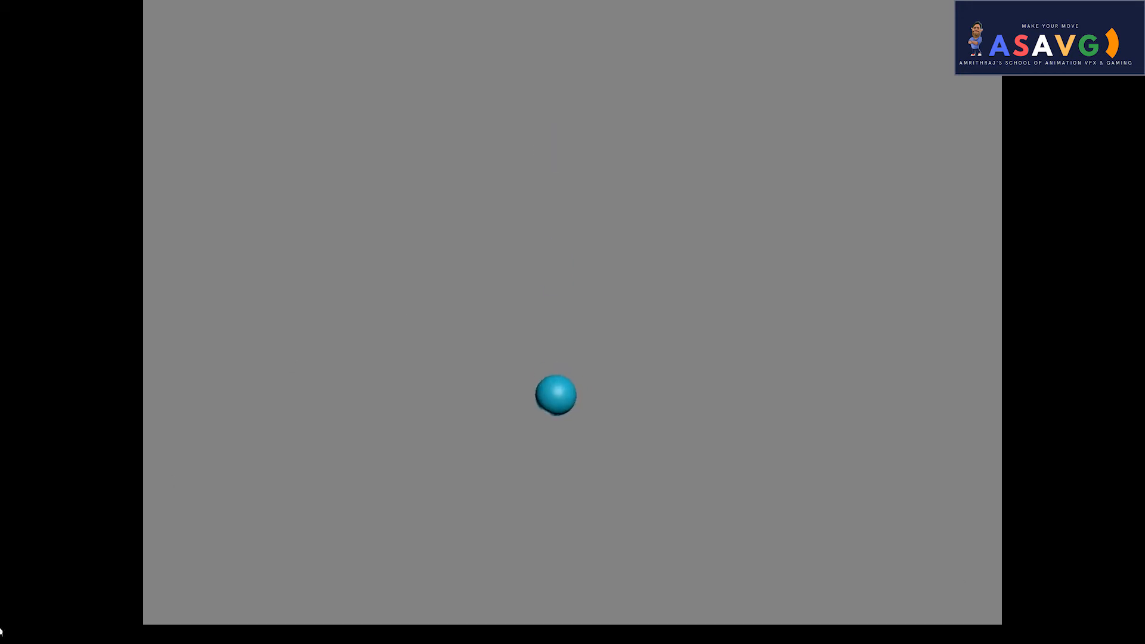
{"action": "left_click", "coordinate": [11, 615]}
{"action": "left_click", "coordinate": [470, 385]}
{"action": "key", "text": "Escape"}
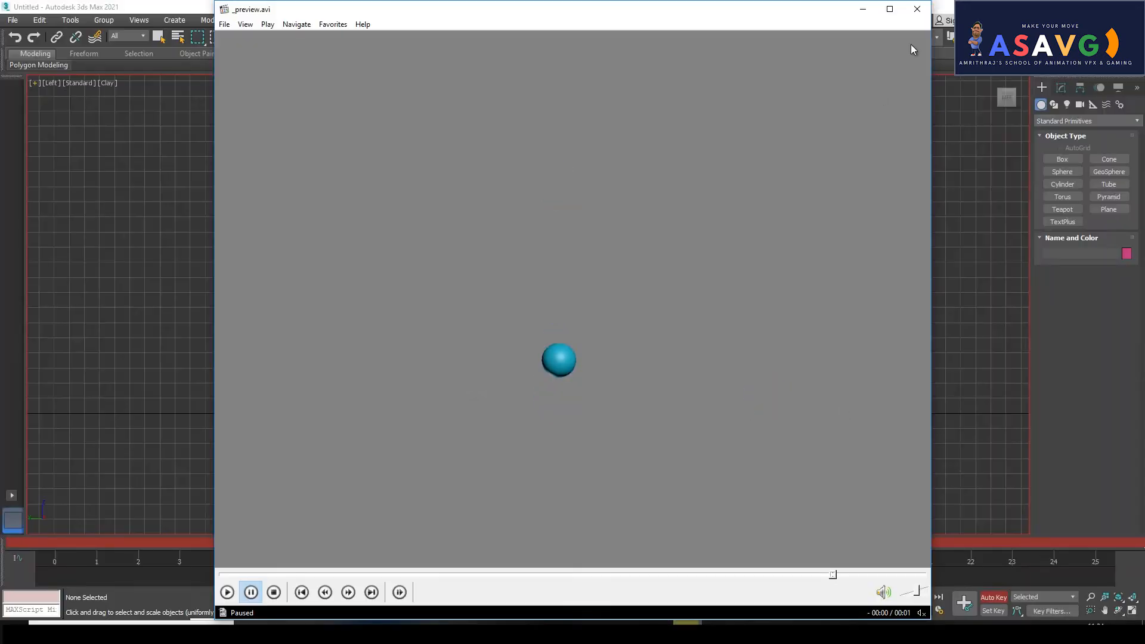
- Close the preview player and select the sphere in the left viewport
{"action": "left_click", "coordinate": [918, 8]}
{"action": "left_click", "coordinate": [492, 404]}
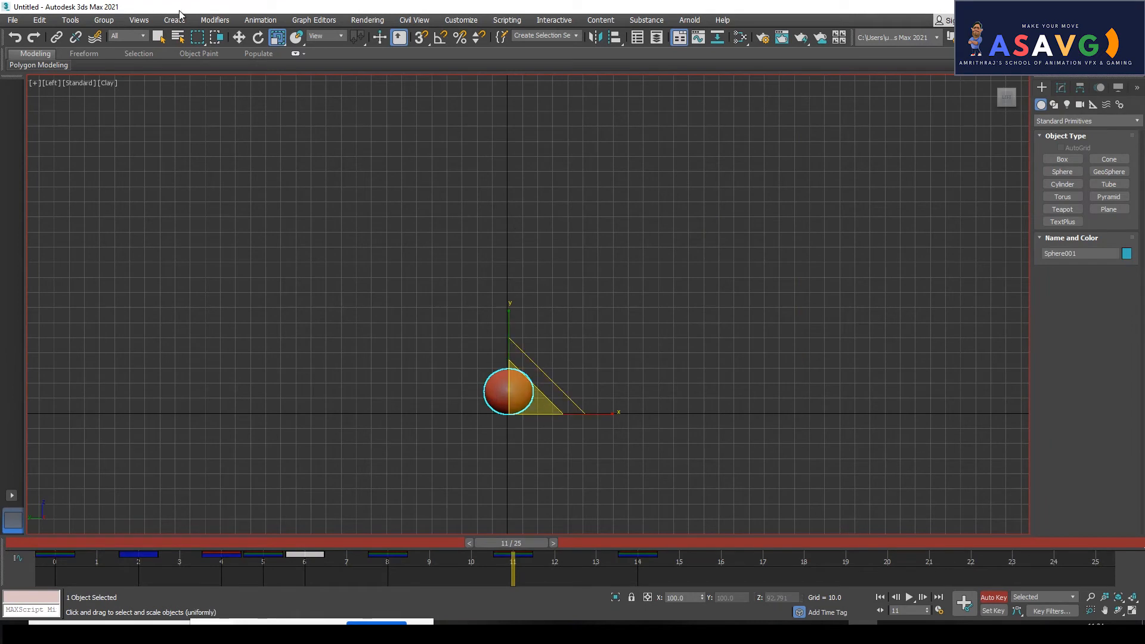
- Open the Curve Editor for the sphere and isolate its Z Position curve
{"action": "left_click", "coordinate": [314, 19]}
{"action": "left_click", "coordinate": [677, 289]}
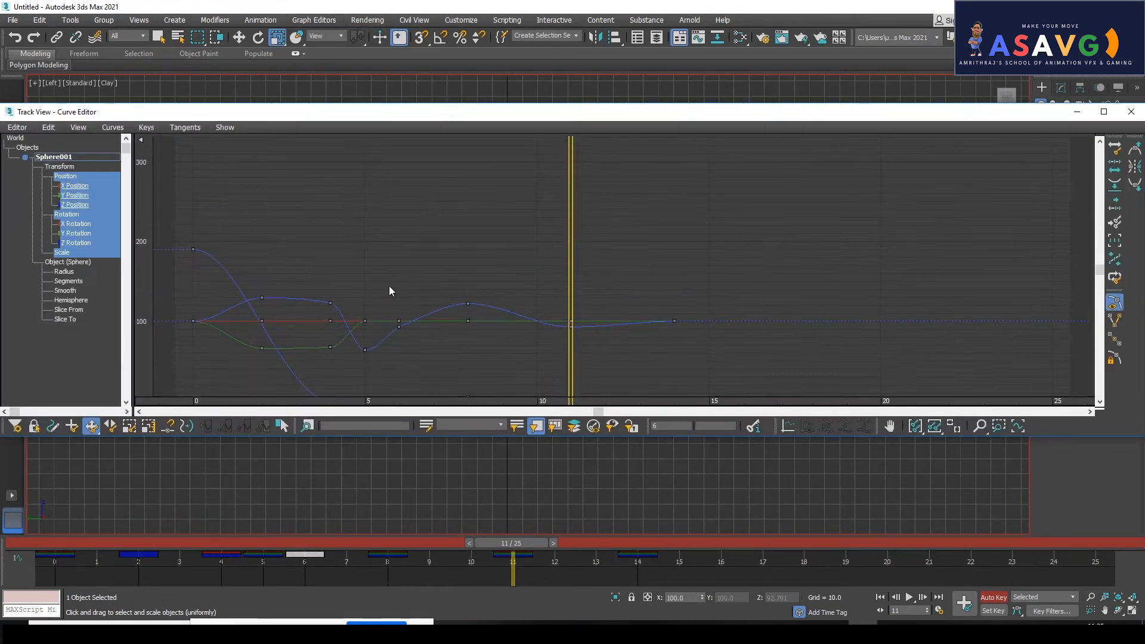
{"action": "left_click_drag", "start_coordinate": [263, 111], "coordinate": [398, 92]}
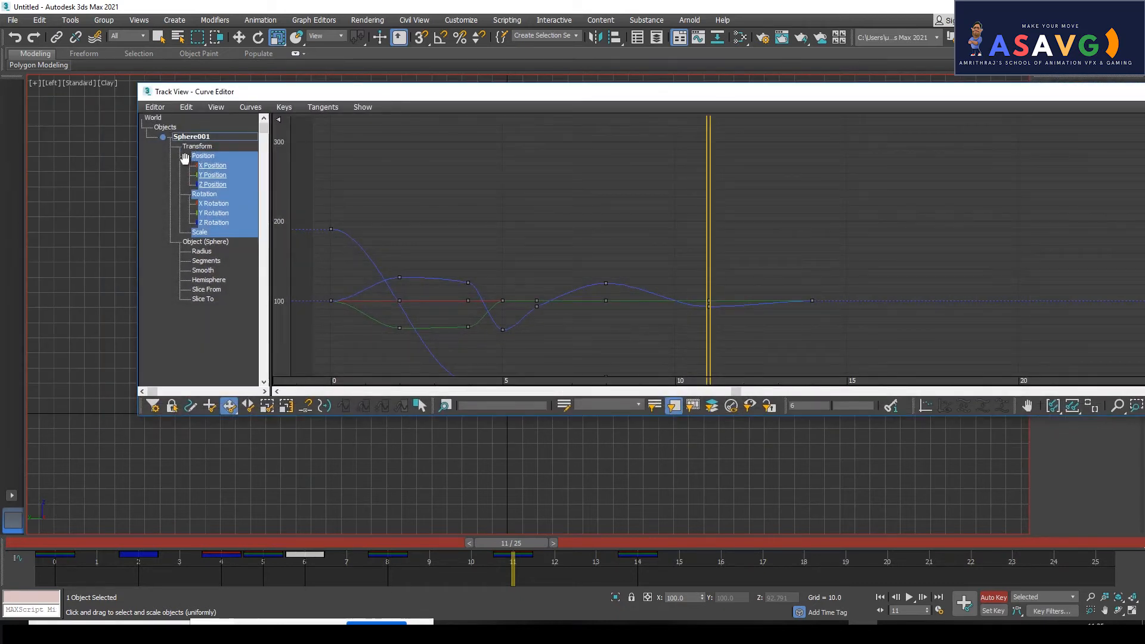
{"action": "left_click", "coordinate": [216, 174]}
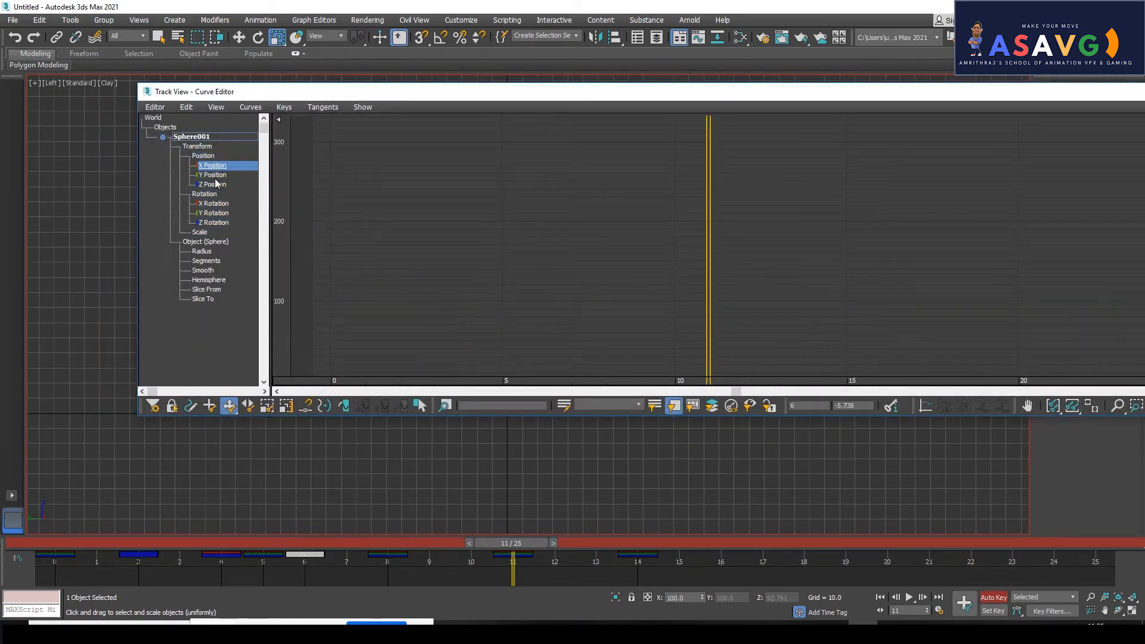
{"action": "left_click", "coordinate": [1091, 409]}
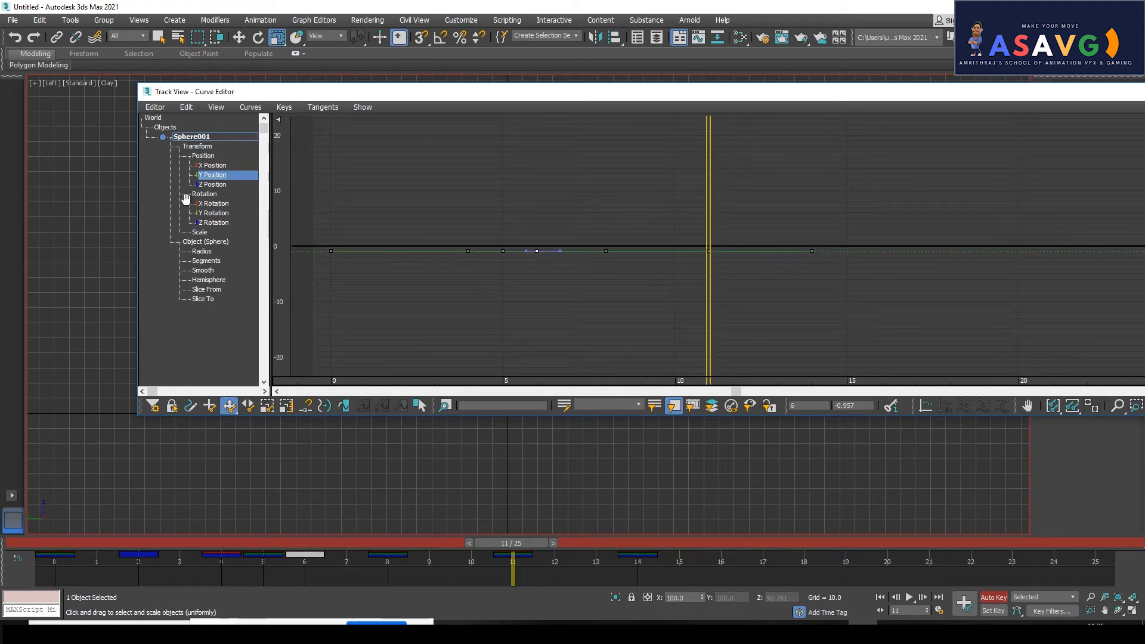
{"action": "left_click", "coordinate": [213, 186]}
{"action": "middle_click_drag", "start_coordinate": [647, 281], "coordinate": [647, 311]}
- Scrub the animation between frames 4 and 6 to compare the ball's ground contact with its Z Position curve
{"action": "left_click_drag", "start_coordinate": [523, 544], "coordinate": [267, 527]}
{"action": "left_click_drag", "start_coordinate": [421, 90], "coordinate": [827, 213]}
{"action": "left_click_drag", "start_coordinate": [275, 547], "coordinate": [222, 543]}
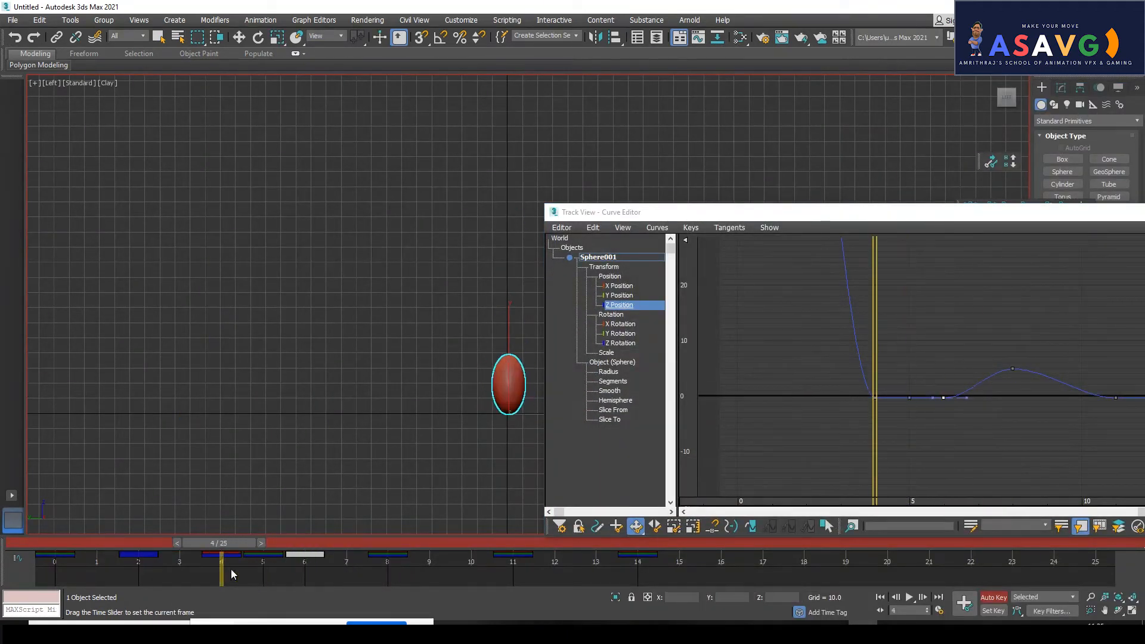
{"action": "key", "text": "r"}
{"action": "left_click_drag", "start_coordinate": [697, 212], "coordinate": [306, 116]}
{"action": "left_click_drag", "start_coordinate": [221, 550], "coordinate": [295, 555]}
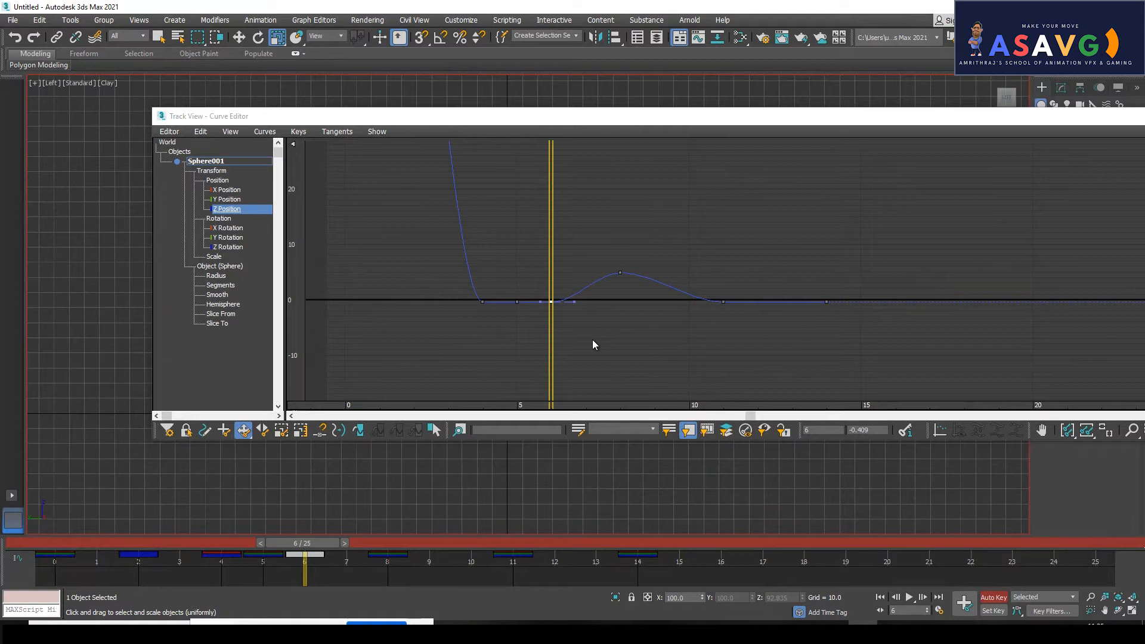
- Select the Z Position key at frame 6 and break its tangents
{"action": "middle_click_drag", "start_coordinate": [586, 329], "coordinate": [627, 324]}
{"action": "left_click", "coordinate": [578, 270]}
{"action": "left_click", "coordinate": [590, 288]}
{"action": "left_click", "coordinate": [337, 131]}
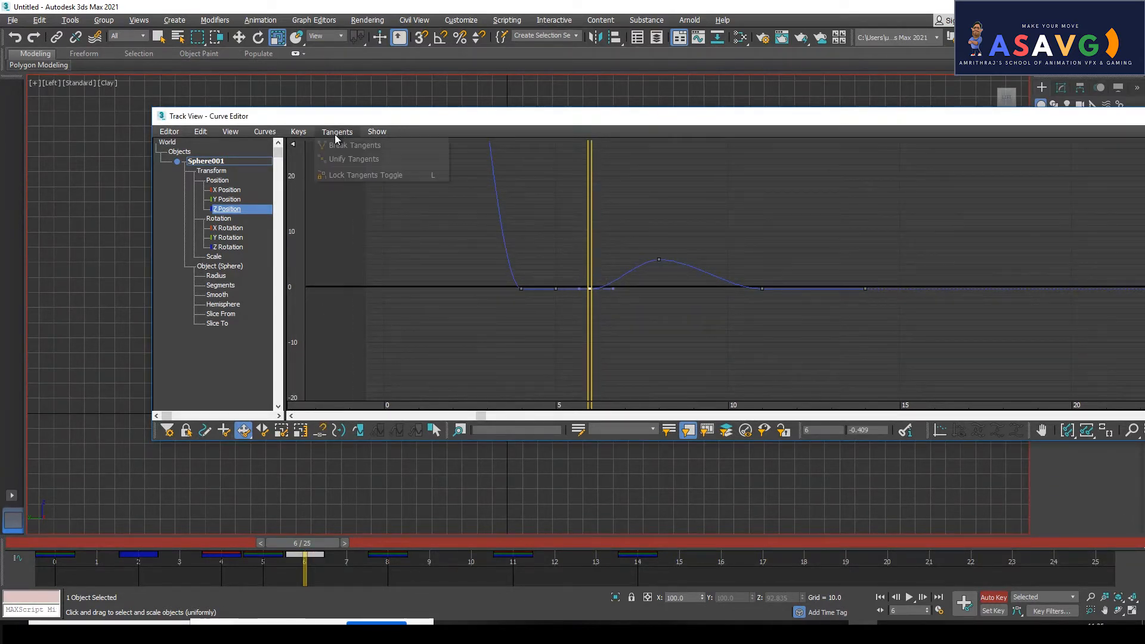
{"action": "left_click", "coordinate": [335, 145]}
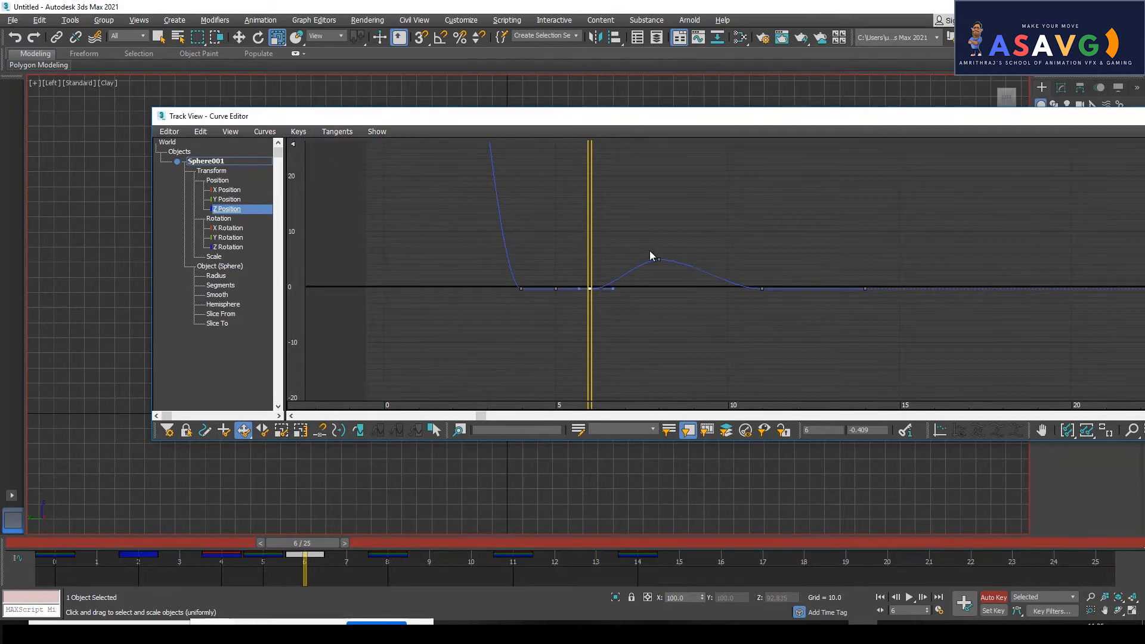
- Break the tangents of the Z Position key at frame 11 and raise its incoming handle to sharpen the landing
{"action": "left_click", "coordinate": [762, 288]}
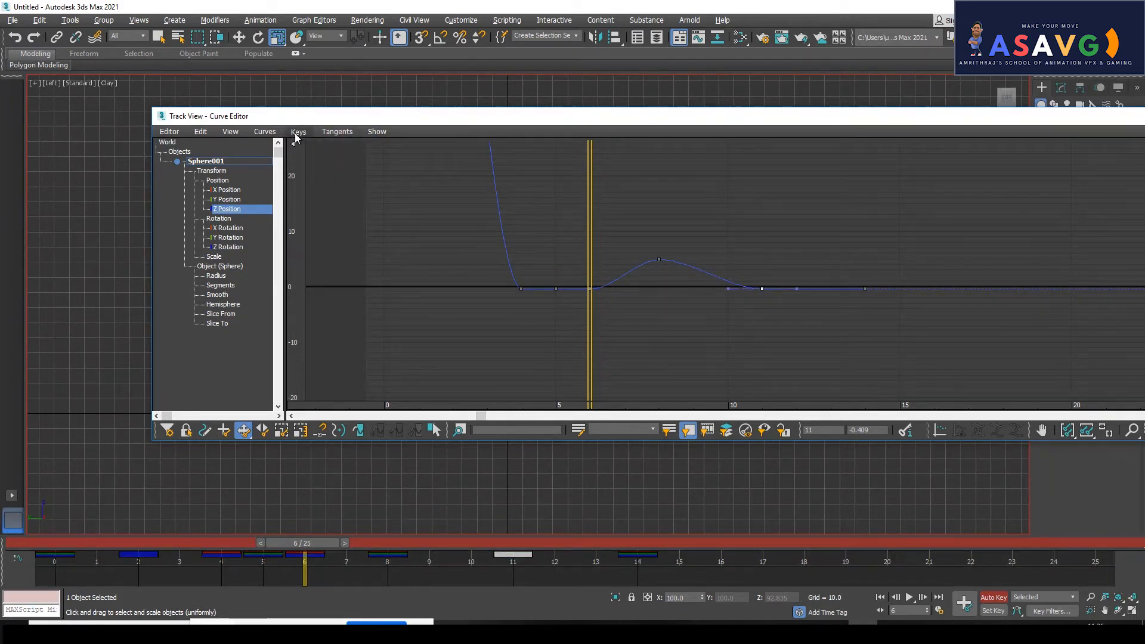
{"action": "left_click", "coordinate": [336, 132]}
{"action": "left_click", "coordinate": [342, 149]}
{"action": "left_click_drag", "start_coordinate": [750, 307], "coordinate": [721, 272]}
- Break the tangents of the Z Position key at frame 6 and raise its outgoing handle for a sharper takeoff
{"action": "left_click_drag", "start_coordinate": [865, 125], "coordinate": [739, 123]}
{"action": "left_click", "coordinate": [1004, 428]}
{"action": "left_click_drag", "start_coordinate": [613, 304], "coordinate": [682, 333]}
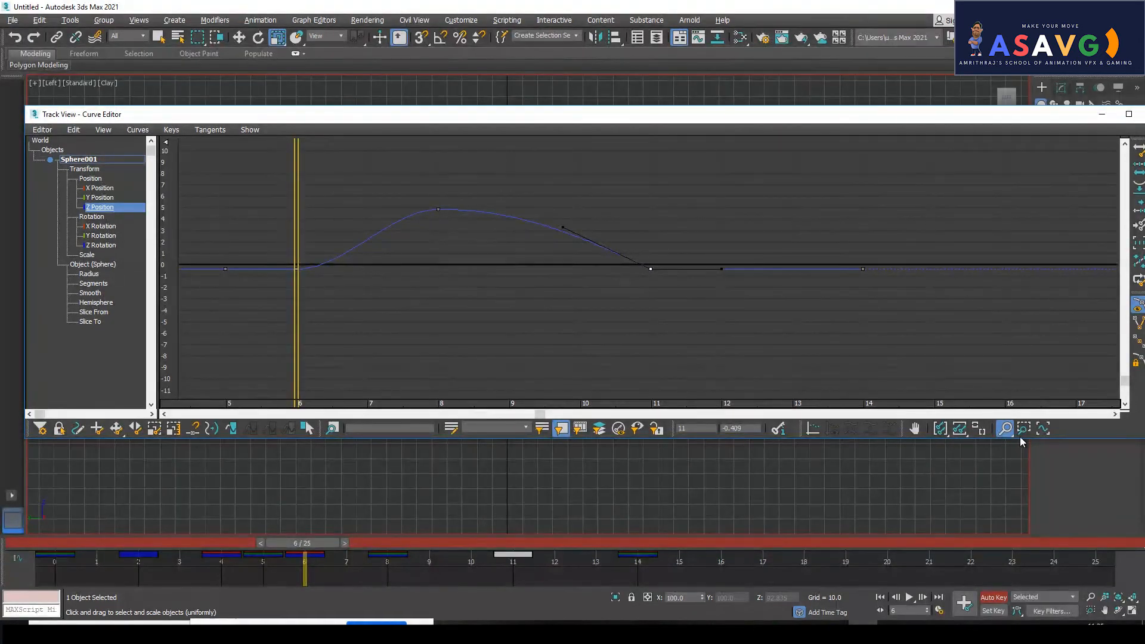
{"action": "right_click", "coordinate": [1002, 431]}
{"action": "middle_click_drag", "start_coordinate": [620, 320], "coordinate": [713, 328]}
{"action": "left_click_drag", "start_coordinate": [403, 264], "coordinate": [438, 296]}
{"action": "left_click", "coordinate": [211, 129]}
{"action": "left_click", "coordinate": [220, 146]}
{"action": "left_click_drag", "start_coordinate": [459, 272], "coordinate": [466, 245]}
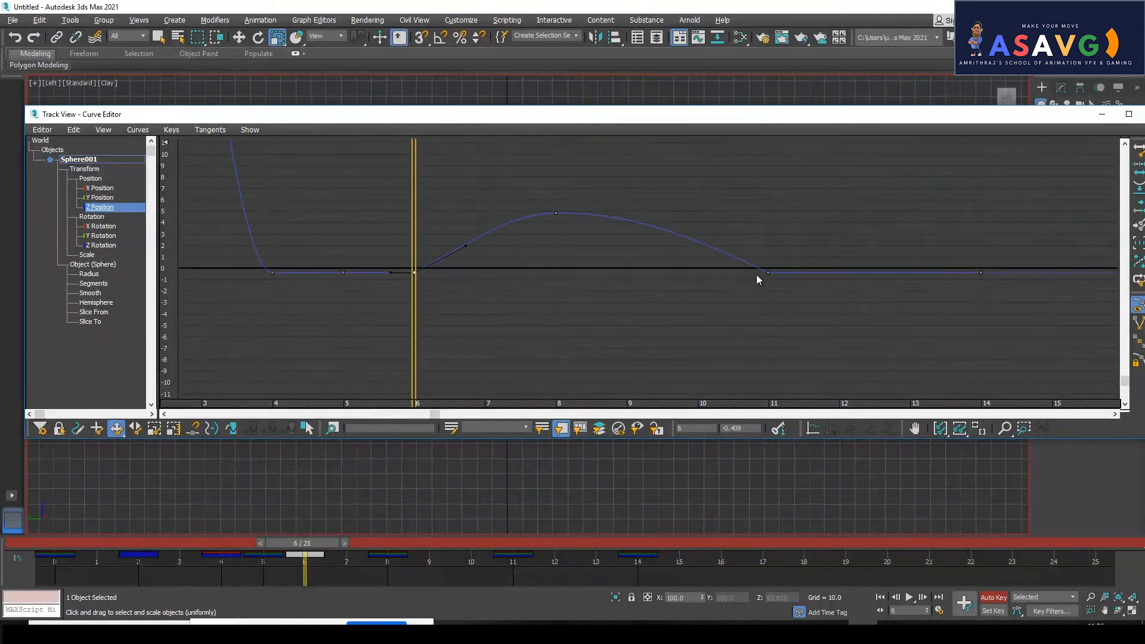
- Minimize the Curve Editor and create a new preview animation of the left viewport over the active time segment
{"action": "left_click", "coordinate": [1102, 114]}
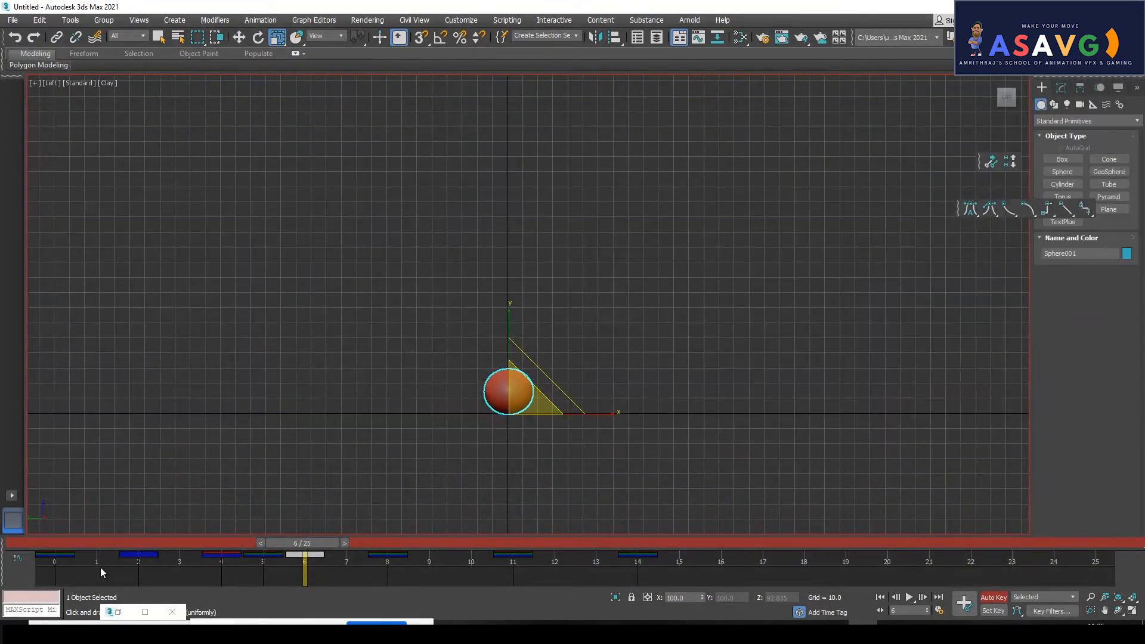
{"action": "key", "text": "Home"}
{"action": "left_click", "coordinate": [33, 84]}
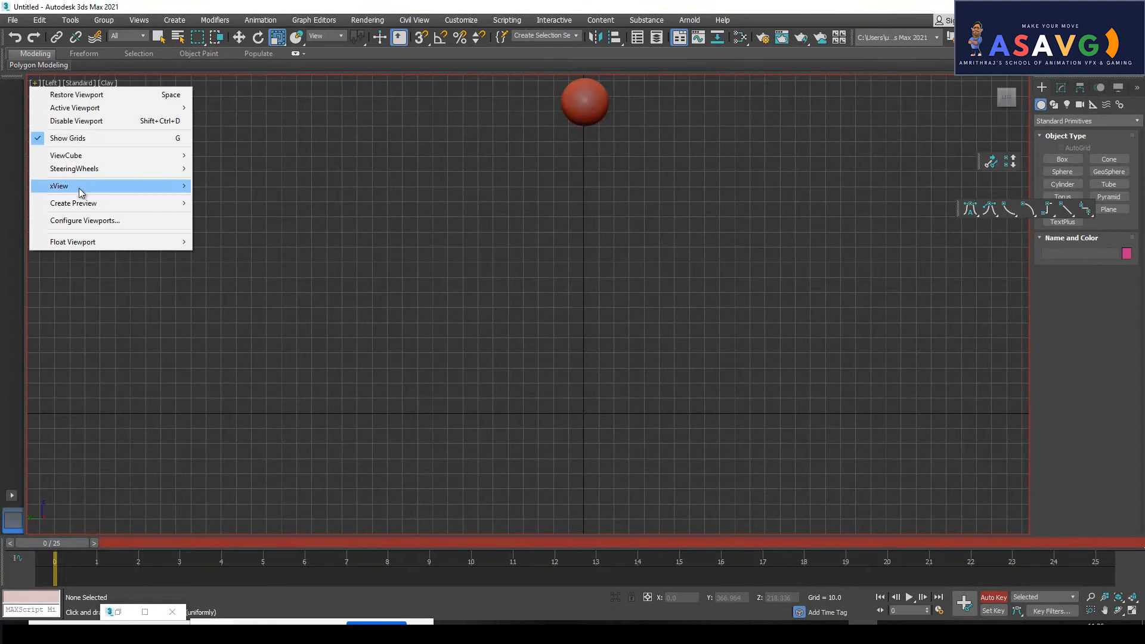
{"action": "mouse_move", "coordinate": [83, 203]}
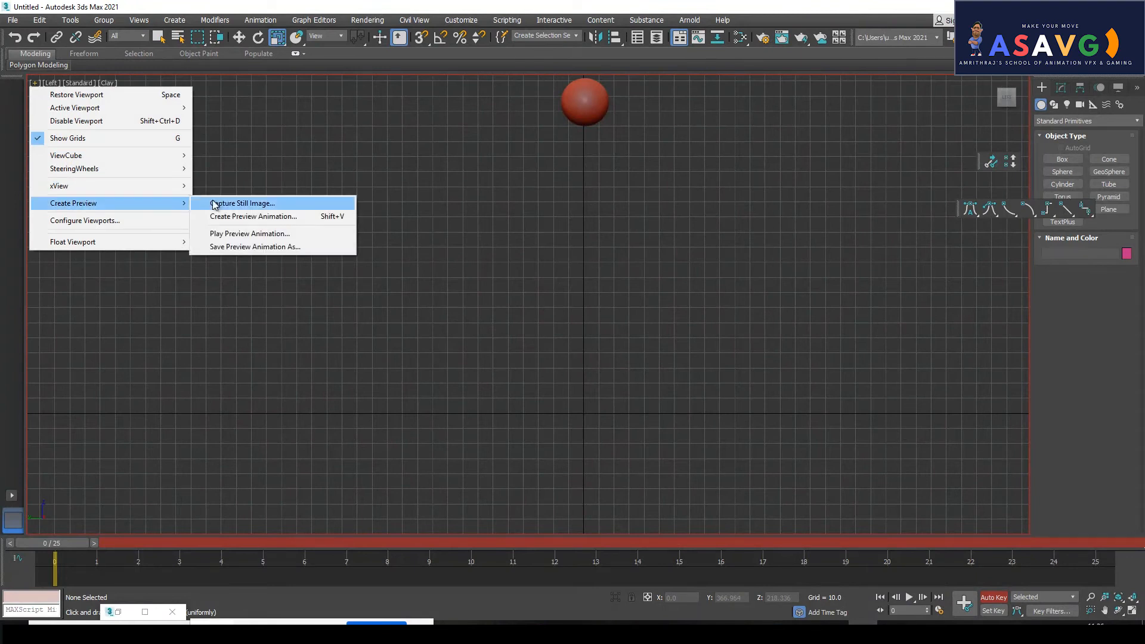
{"action": "left_click", "coordinate": [224, 217]}
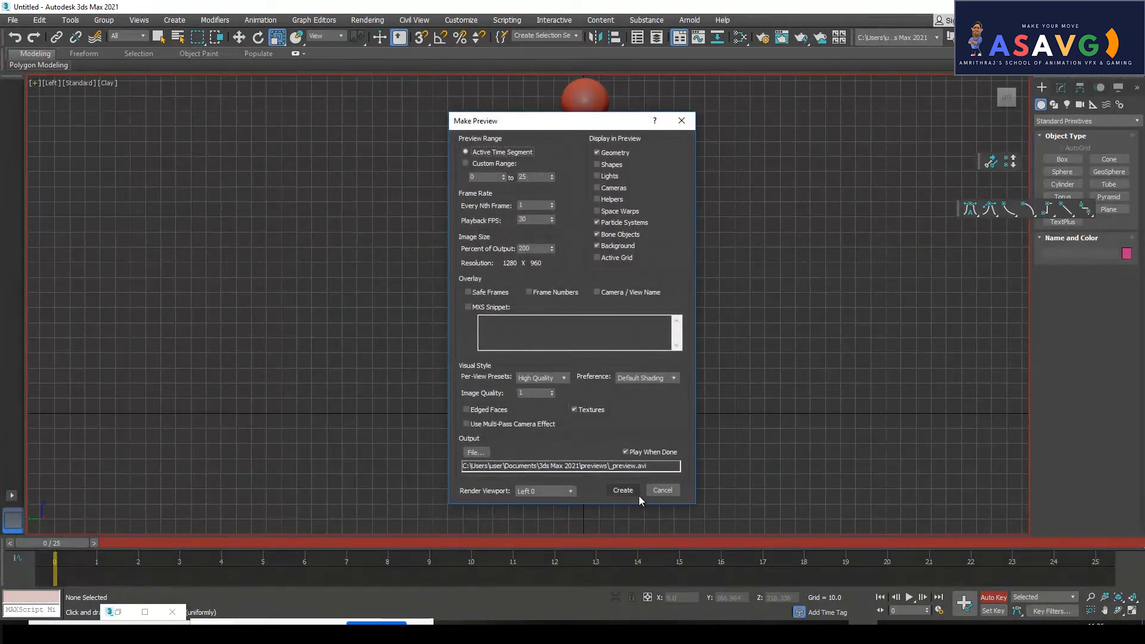
{"action": "left_click", "coordinate": [622, 490]}
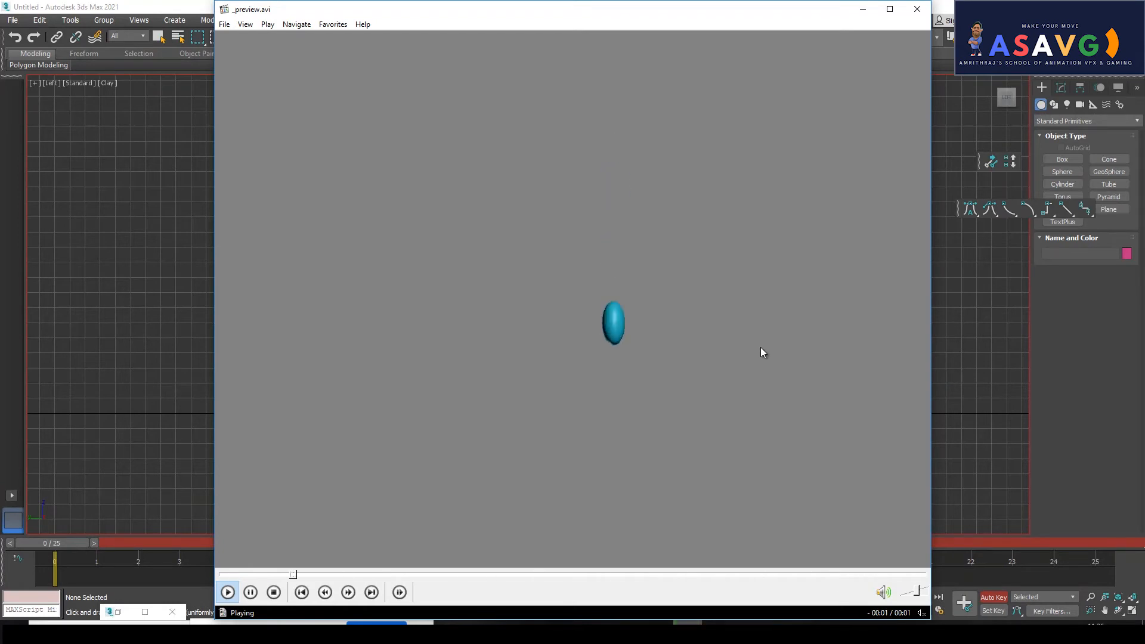
- Close the preview player and delete all of the sphere's keys after frame 0
{"action": "left_click", "coordinate": [916, 9]}
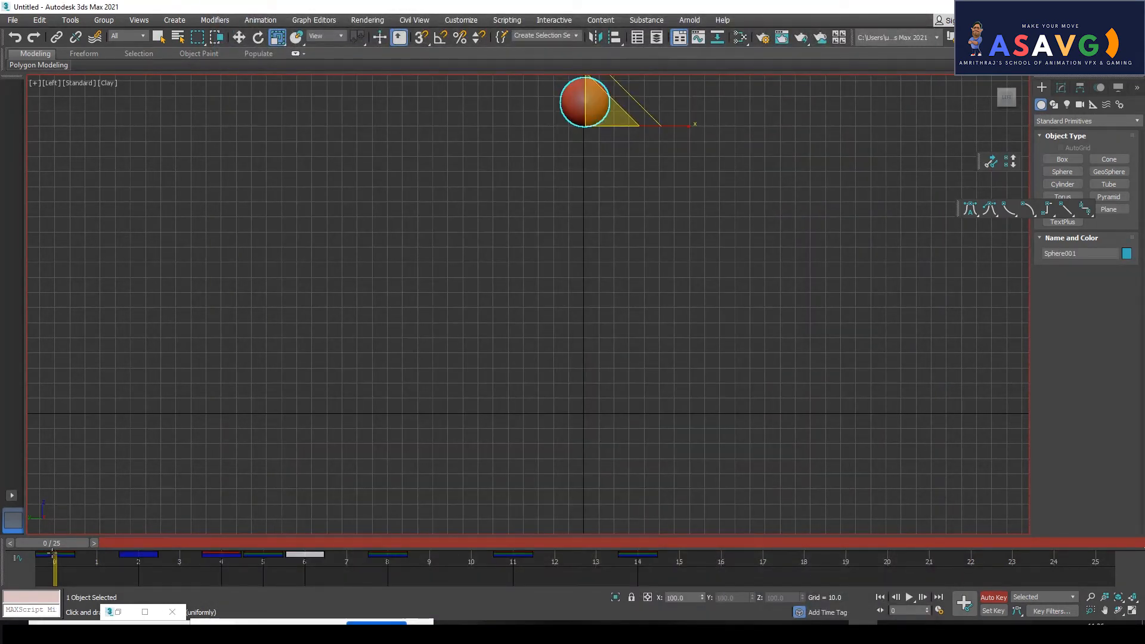
{"action": "left_click_drag", "start_coordinate": [706, 570], "coordinate": [120, 558]}
{"action": "key", "text": "Delete"}
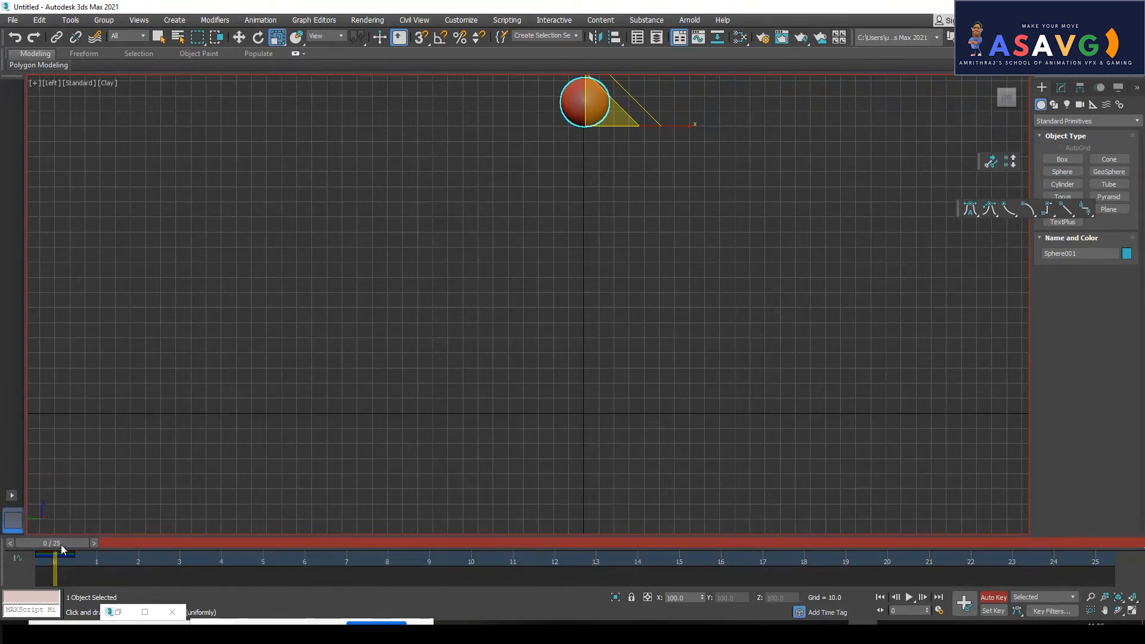
- Move the sphere at frame 0 onto the ground line, far left of the origin at about Y 327 and Z 1
{"action": "middle_click_drag", "start_coordinate": [550, 148], "coordinate": [568, 201]}
{"action": "key", "text": "w"}
{"action": "left_click_drag", "start_coordinate": [596, 175], "coordinate": [137, 438]}
{"action": "left_click", "coordinate": [593, 156]}
{"action": "left_click_drag", "start_coordinate": [595, 166], "coordinate": [243, 305]}
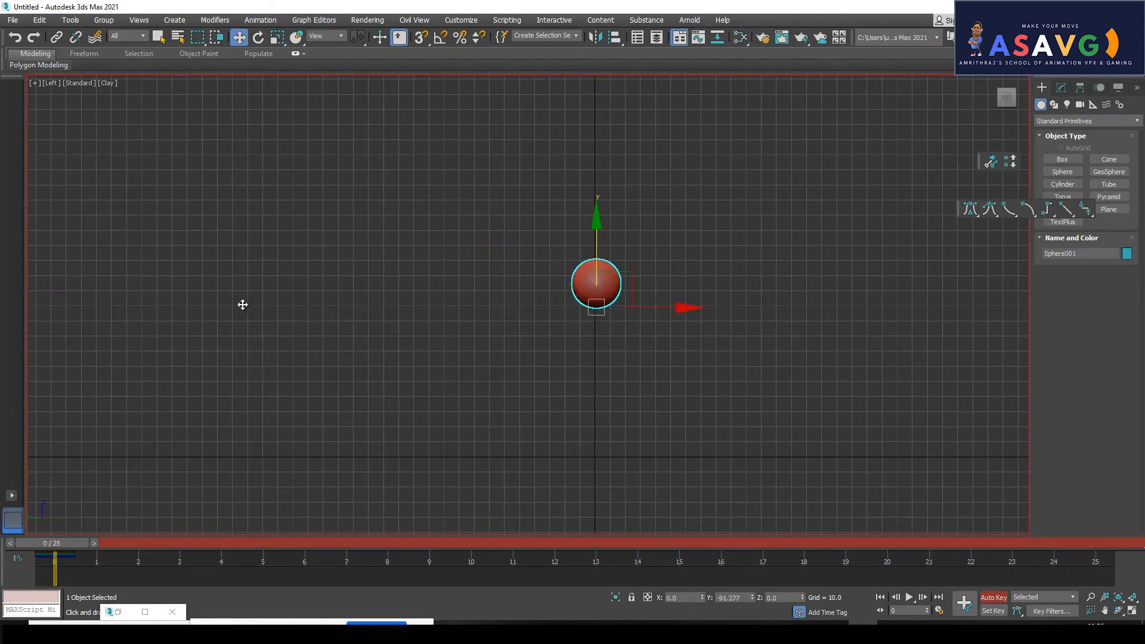
{"action": "left_click_drag", "start_coordinate": [677, 312], "coordinate": [84, 457]}
{"action": "middle_click_drag", "start_coordinate": [185, 425], "coordinate": [340, 382]}
{"action": "middle_click_drag", "start_coordinate": [442, 379], "coordinate": [411, 375]}
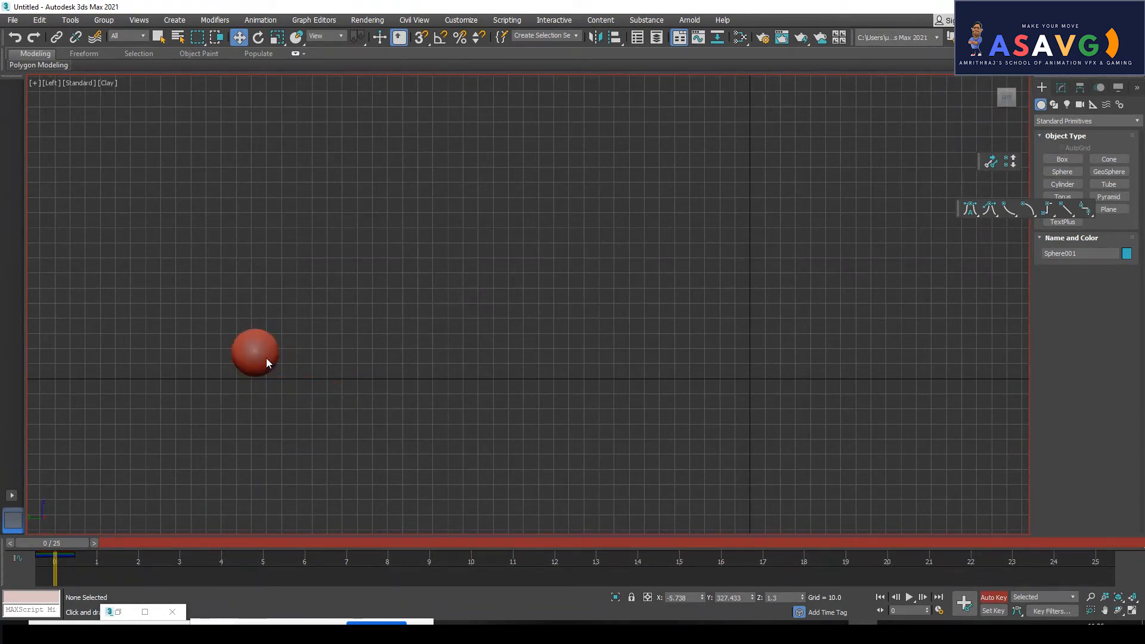
- Place keys at frames 3 and 8 and stretch the sphere vertically at frame 3
{"action": "left_click_drag", "start_coordinate": [83, 542], "coordinate": [197, 549]}
{"action": "mouse_move", "coordinate": [108, 543]}
{"action": "left_mouse_down"}
{"action": "mouse_move", "coordinate": [401, 555]}
{"action": "mouse_move", "coordinate": [150, 558]}
{"action": "mouse_move", "coordinate": [202, 553]}
{"action": "mouse_move", "coordinate": [167, 550]}
{"action": "mouse_move", "coordinate": [179, 550]}
{"action": "left_mouse_up"}
{"action": "key", "text": "r"}
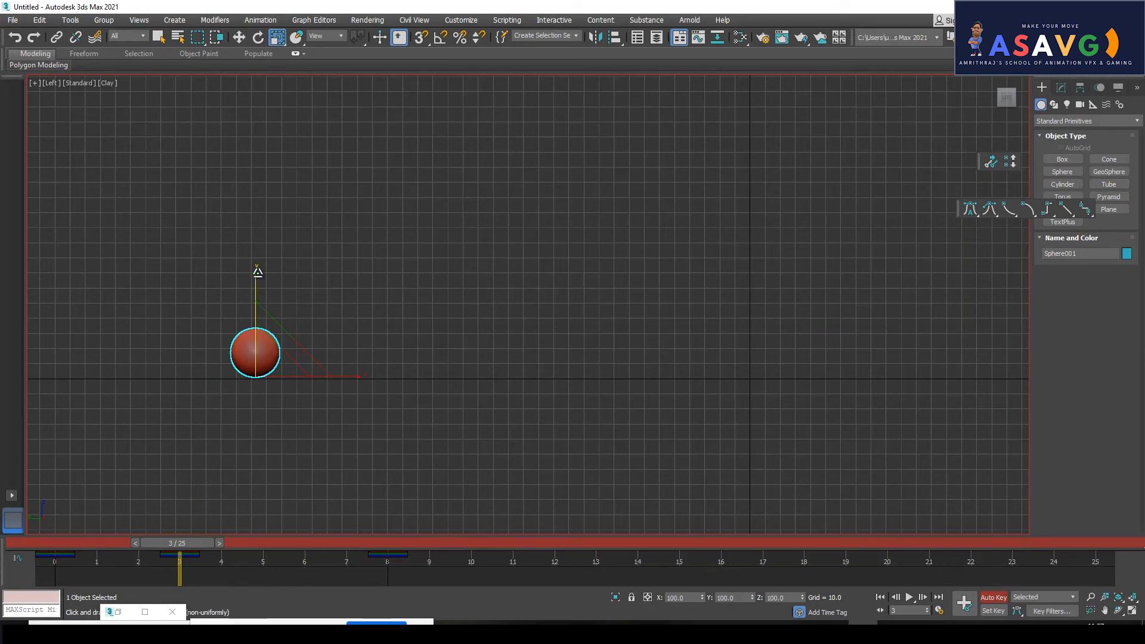
{"action": "left_click_drag", "start_coordinate": [258, 271], "coordinate": [276, 239]}
- At frame 8, squash the sphere to about 55% height and tilt it clockwise
{"action": "left_click_drag", "start_coordinate": [173, 542], "coordinate": [385, 542]}
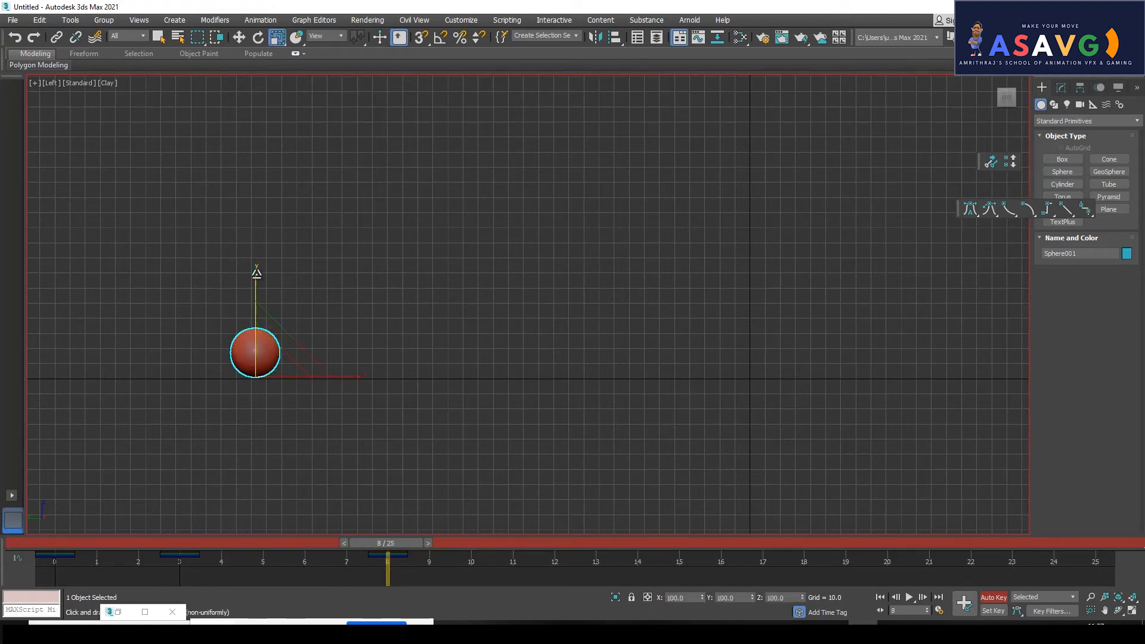
{"action": "left_click_drag", "start_coordinate": [255, 274], "coordinate": [256, 295]}
{"action": "left_click_drag", "start_coordinate": [372, 544], "coordinate": [385, 593]}
{"action": "key", "text": "r"}
{"action": "key", "text": "e"}
{"action": "left_click_drag", "start_coordinate": [332, 454], "coordinate": [328, 481]}
- At frame 3, rotate the stretched sphere clockwise so it leans slightly to the right
{"action": "left_click_drag", "start_coordinate": [358, 544], "coordinate": [188, 557]}
{"action": "key", "text": "e"}
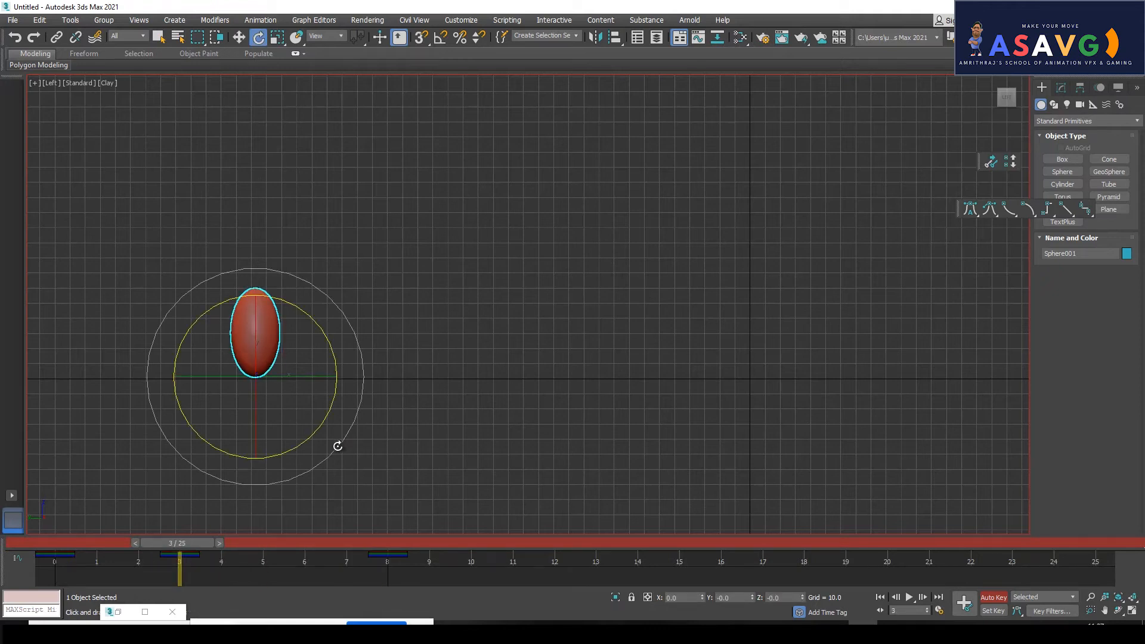
{"action": "left_click_drag", "start_coordinate": [334, 445], "coordinate": [329, 461]}
- Copy the frame 8 key to frame 12 and try squashing the sphere further to about 38% height
{"action": "left_click_drag", "start_coordinate": [182, 544], "coordinate": [388, 544]}
{"action": "left_click_drag", "start_coordinate": [375, 593], "coordinate": [573, 559]}
{"action": "key", "text": "e"}
{"action": "key", "text": "w"}
{"action": "key", "text": "e"}
{"action": "key", "text": "r"}
{"action": "key", "text": "w"}
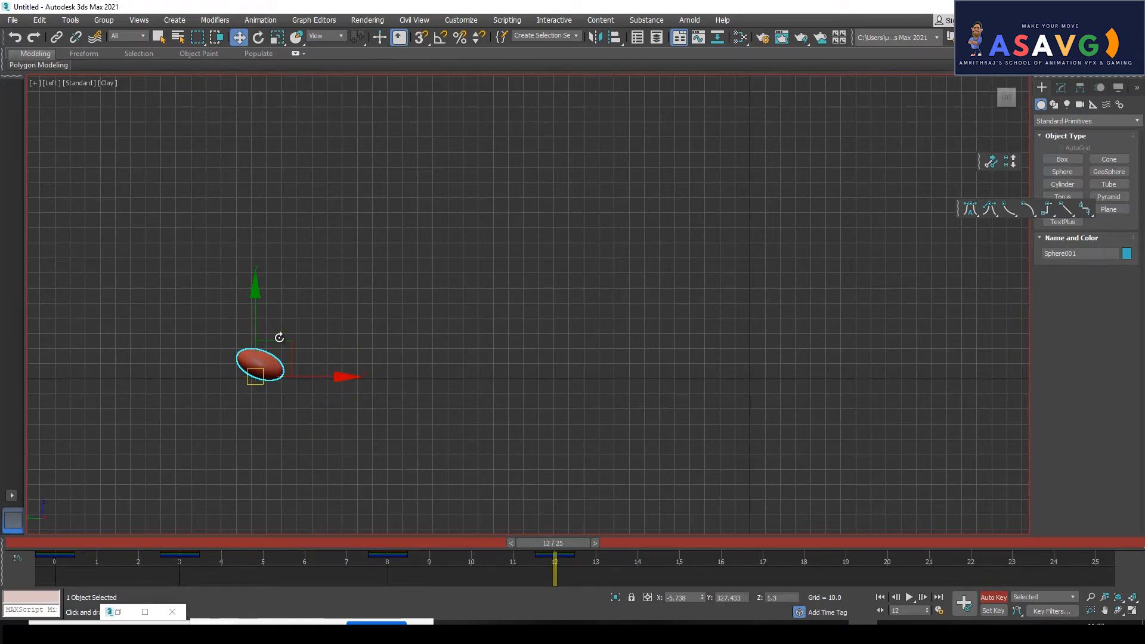
{"action": "key", "text": "r"}
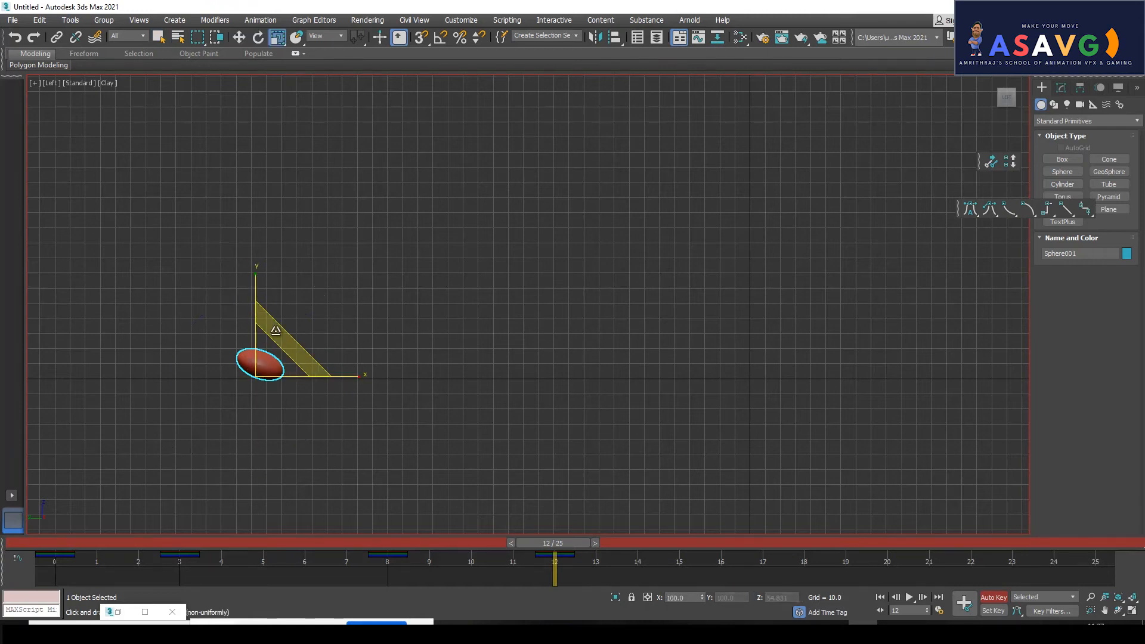
{"action": "mouse_move", "coordinate": [264, 307]}
{"action": "left_mouse_down"}
{"action": "mouse_move", "coordinate": [253, 277]}
{"action": "mouse_move", "coordinate": [255, 306]}
{"action": "left_mouse_up"}
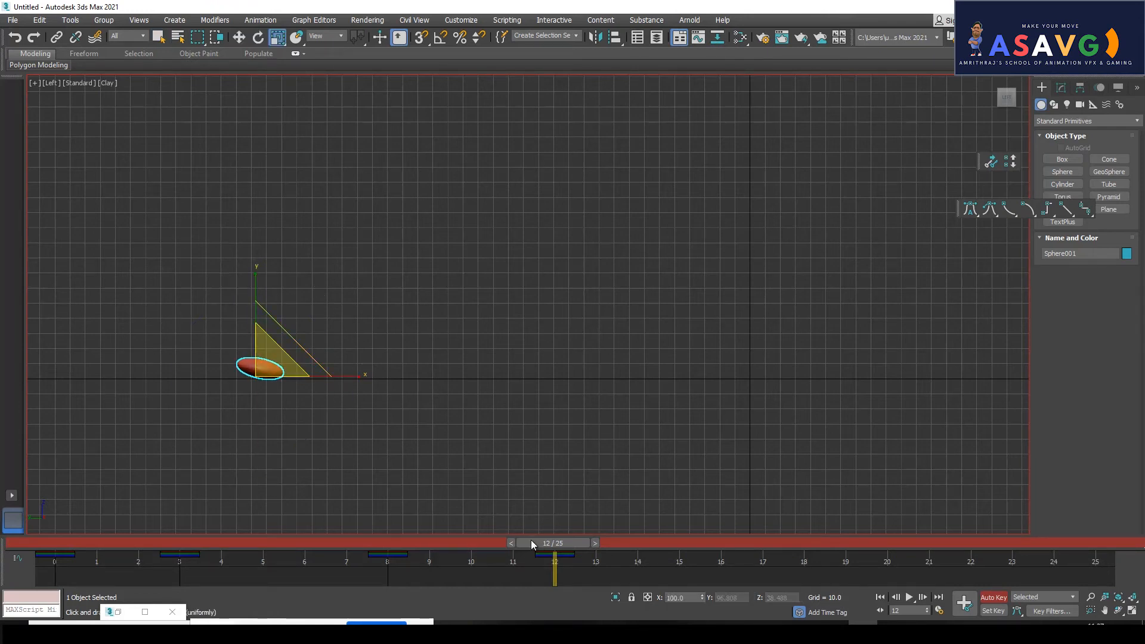
- Copy the frame 8 key to frame 12 again and squash the sphere there to about 41% height
{"action": "left_click_drag", "start_coordinate": [452, 548], "coordinate": [395, 559]}
{"action": "key", "text": "r"}
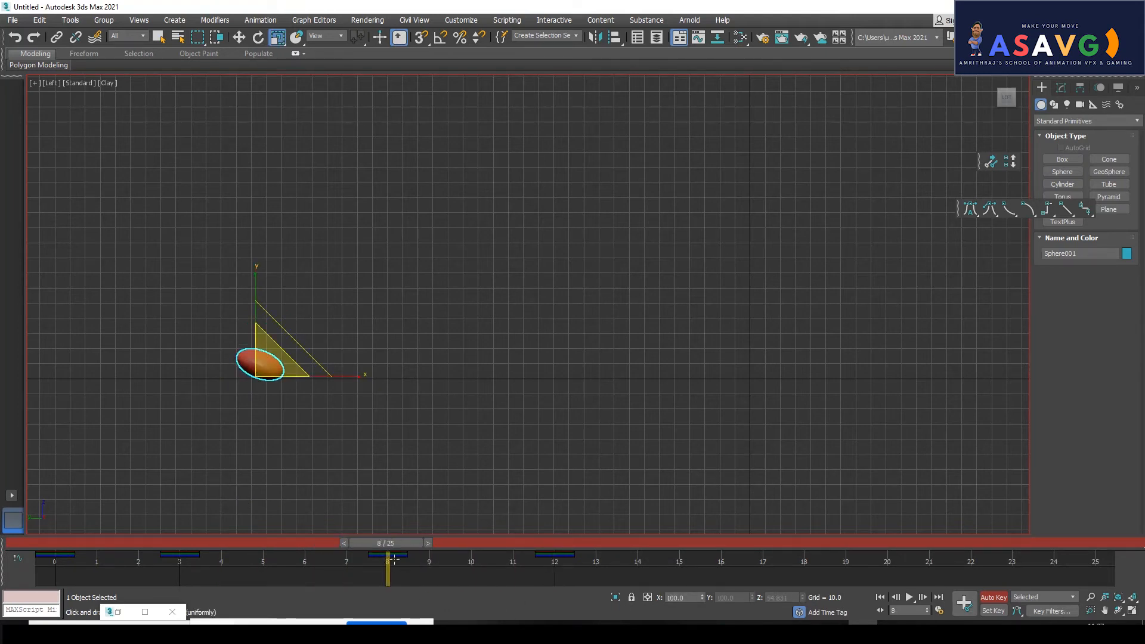
{"action": "left_click_drag", "start_coordinate": [387, 553], "coordinate": [554, 553], "text": "shift"}
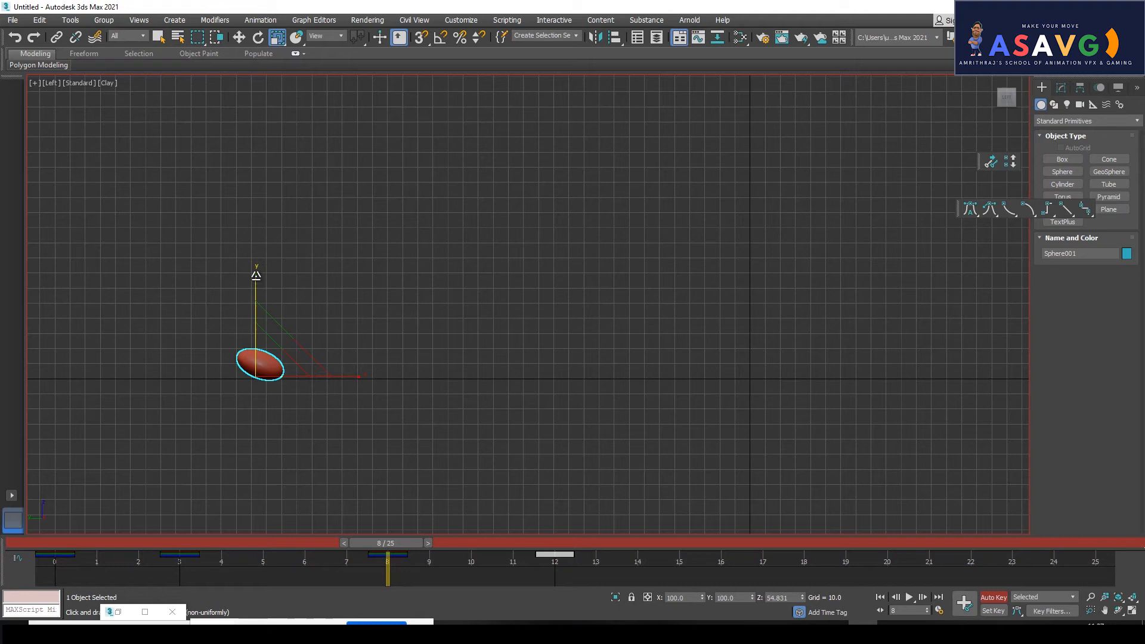
{"action": "left_click_drag", "start_coordinate": [256, 281], "coordinate": [256, 290]}
{"action": "left_click_drag", "start_coordinate": [416, 548], "coordinate": [486, 546]}
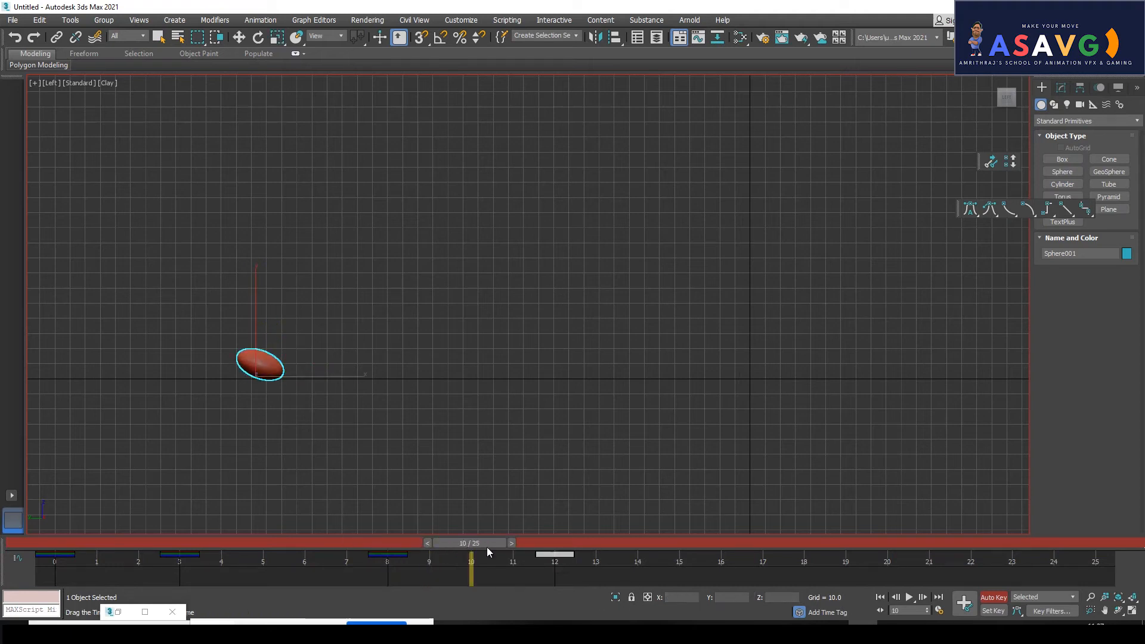
{"action": "key", "text": "r"}
{"action": "left_click_drag", "start_coordinate": [248, 274], "coordinate": [251, 296]}
- Retime the sphere's keys by moving frame 3 to 5, frame 8 to 10 and frame 12 to 17
{"action": "left_click_drag", "start_coordinate": [543, 546], "coordinate": [179, 543]}
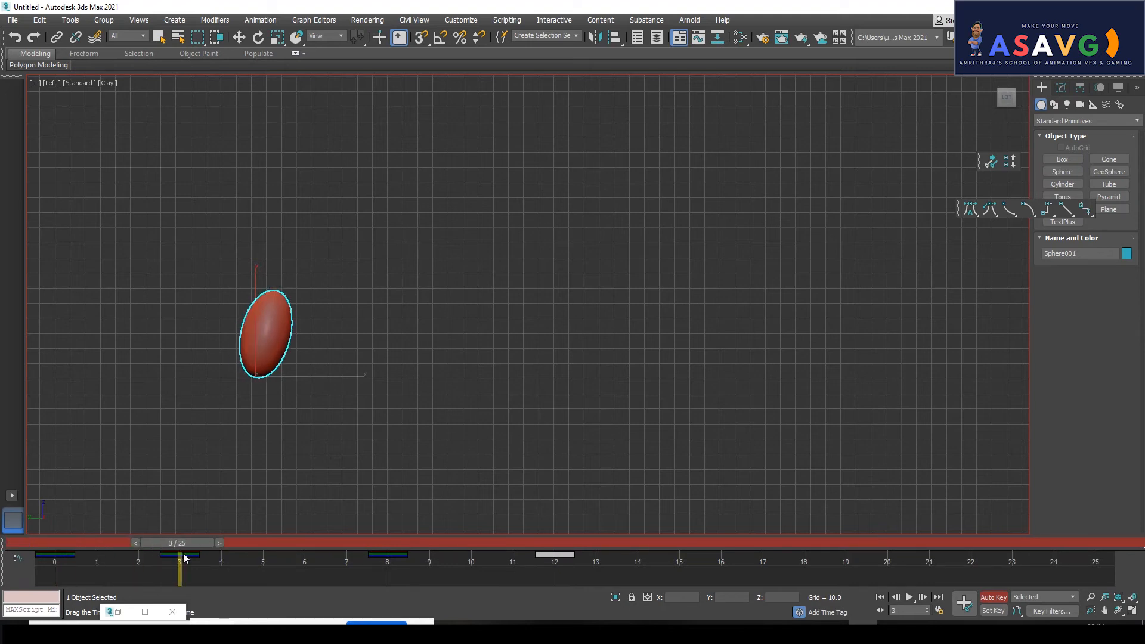
{"action": "key", "text": "r"}
{"action": "left_click", "coordinate": [189, 553]}
{"action": "left_click", "coordinate": [399, 555]}
{"action": "left_click_drag", "start_coordinate": [570, 559], "coordinate": [250, 555]}
{"action": "left_click_drag", "start_coordinate": [177, 542], "coordinate": [779, 555]}
{"action": "key", "text": "."}
{"action": "key", "text": "r"}
{"action": "key", "text": "ctrl+z"}
{"action": "left_click", "coordinate": [734, 571]}
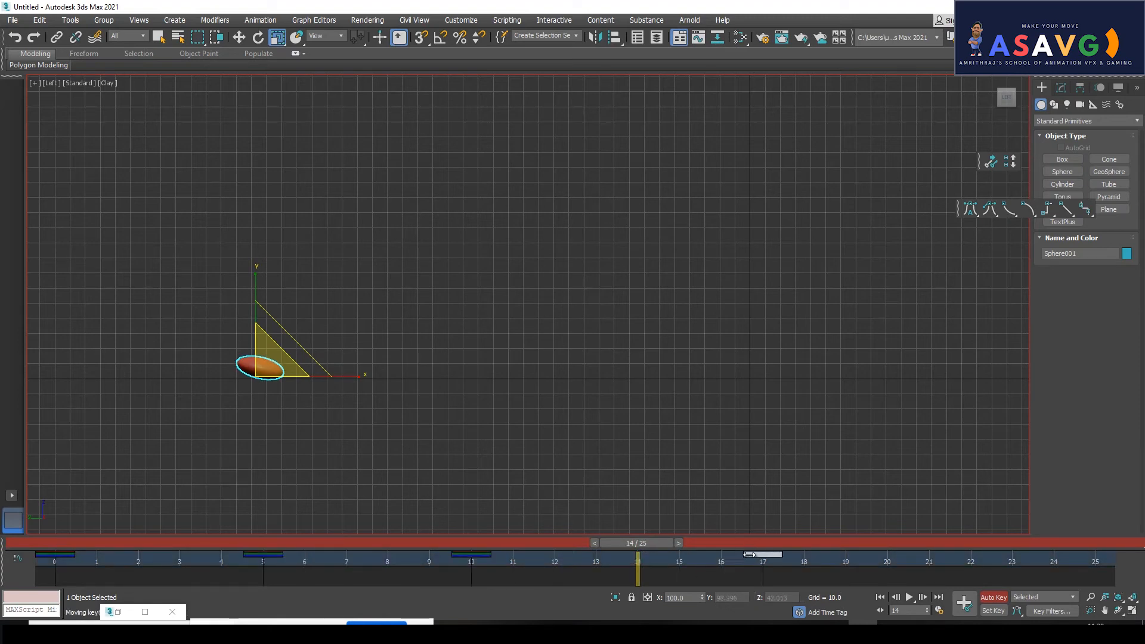
{"action": "left_click_drag", "start_coordinate": [643, 542], "coordinate": [774, 595]}
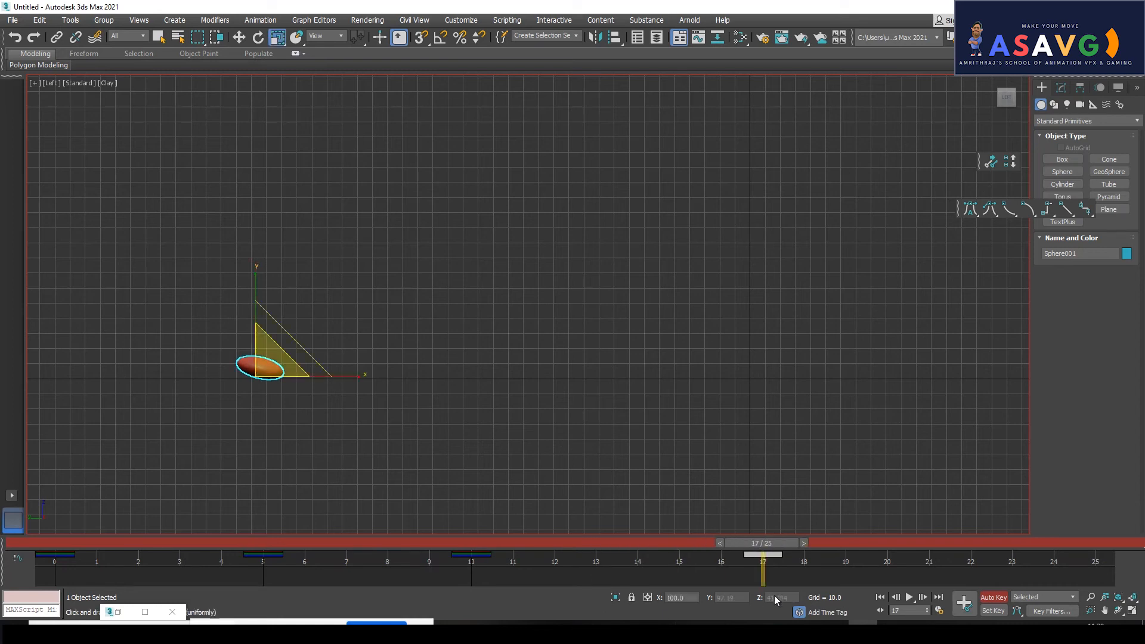
- Set the animation's end time to frame 50 in the time configuration
{"action": "left_click", "coordinate": [938, 611]}
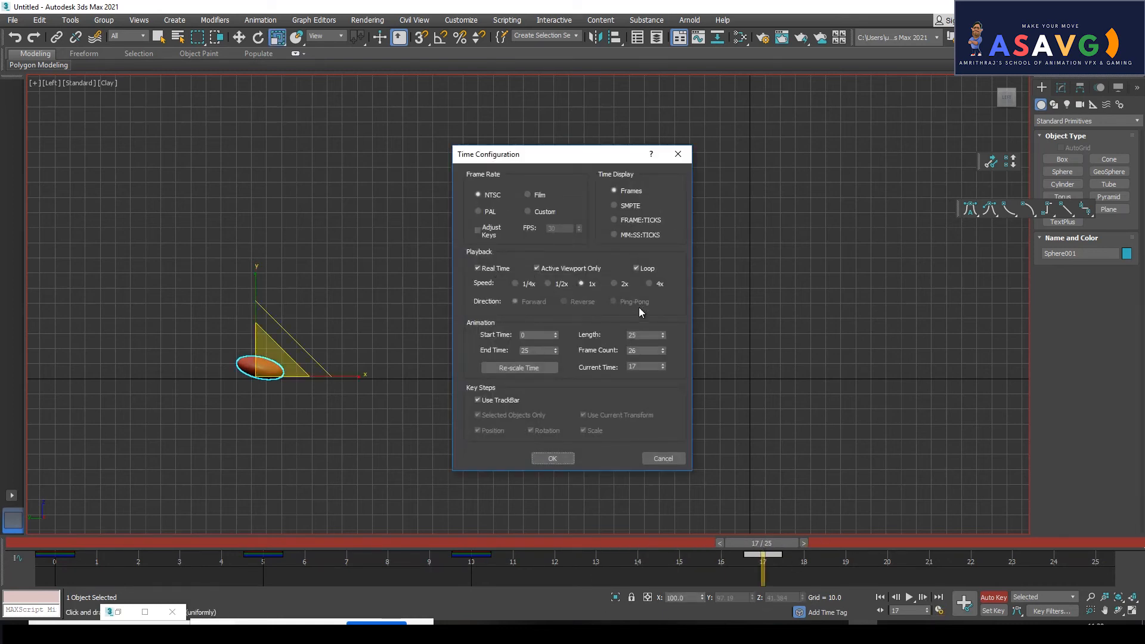
{"action": "left_click_drag", "start_coordinate": [546, 351], "coordinate": [494, 346]}
{"action": "type", "text": "505"}
{"action": "key", "text": "Return"}
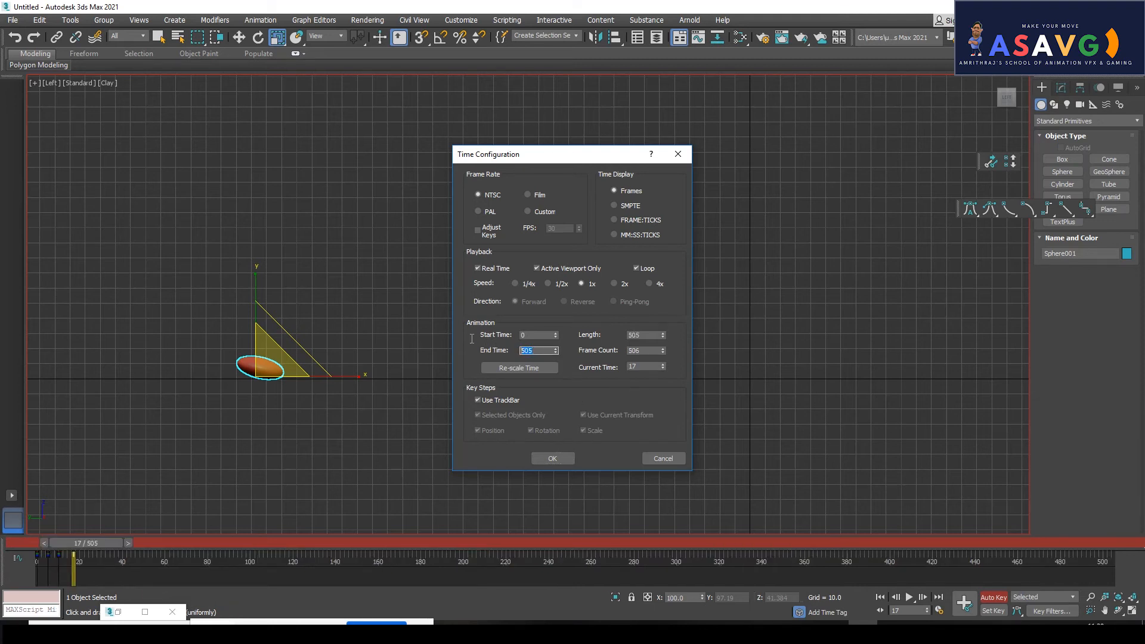
{"action": "left_click", "coordinate": [552, 457]}
- Try scaling the sphere at frame 20 and undo the attempts
{"action": "left_click_drag", "start_coordinate": [342, 542], "coordinate": [457, 555]}
{"action": "key", "text": "r"}
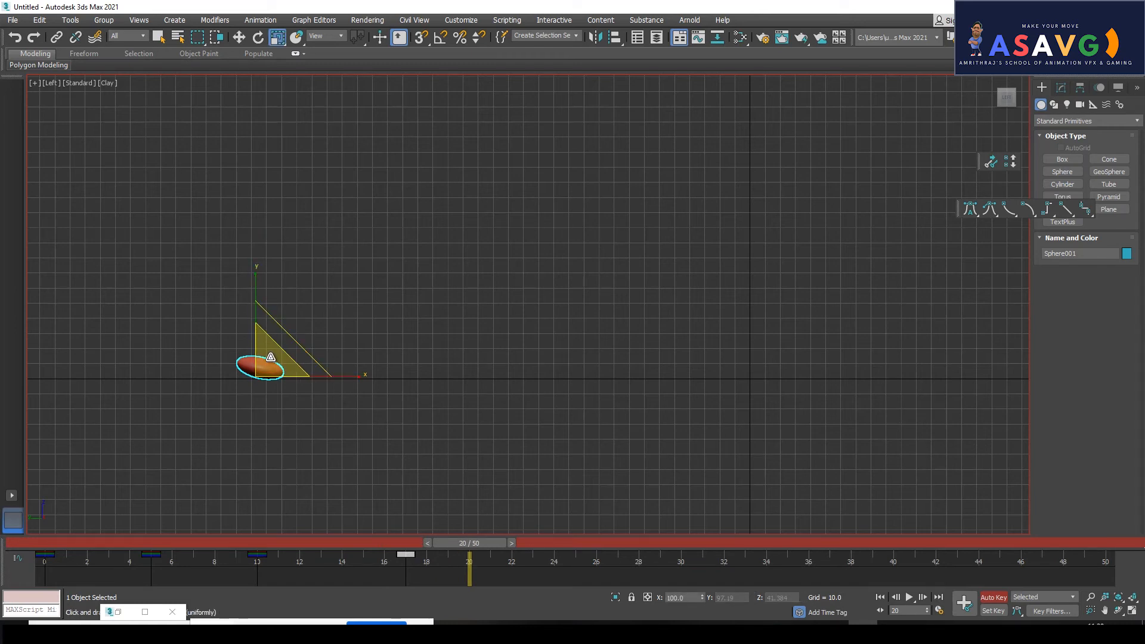
{"action": "left_click_drag", "start_coordinate": [255, 268], "coordinate": [349, 269]}
{"action": "key", "text": "ctrl+z"}
{"action": "mouse_move", "coordinate": [263, 368]}
{"action": "left_mouse_down"}
{"action": "mouse_move", "coordinate": [295, 349]}
{"action": "mouse_move", "coordinate": [261, 358]}
{"action": "left_mouse_up"}
{"action": "key", "text": "ctrl+z"}
- At frame 20, tilt the squashed sphere further and move it diagonally up and forward off the ground
{"action": "key", "text": "e"}
{"action": "left_click_drag", "start_coordinate": [346, 428], "coordinate": [310, 455]}
{"action": "key", "text": "w"}
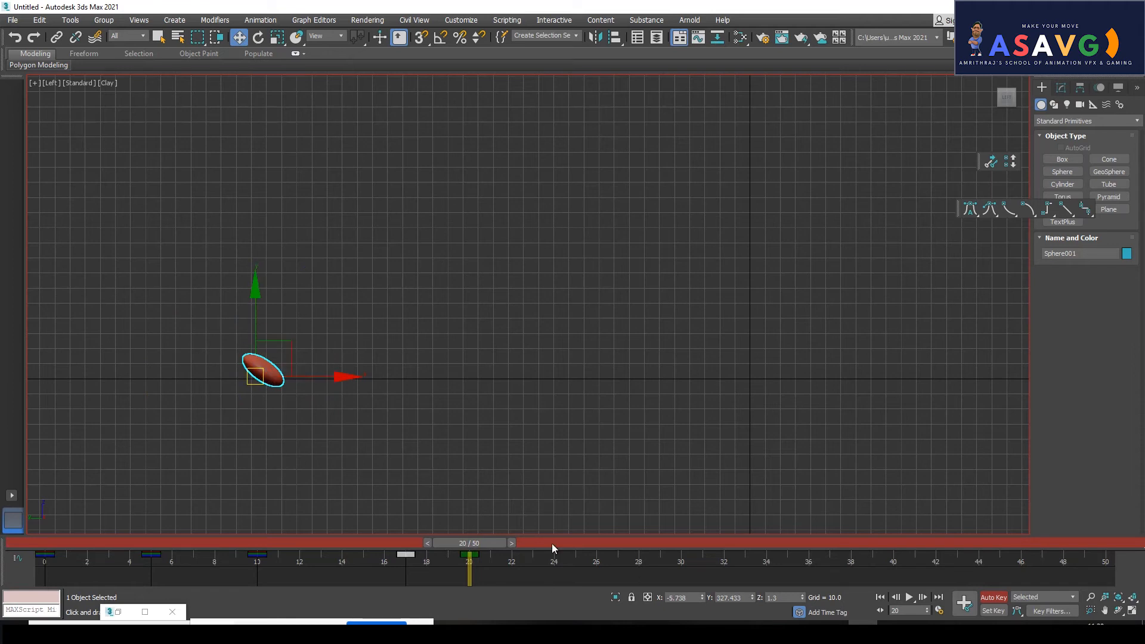
{"action": "left_click_drag", "start_coordinate": [442, 545], "coordinate": [460, 563]}
{"action": "key", "text": "w"}
{"action": "left_click_drag", "start_coordinate": [258, 370], "coordinate": [397, 238]}
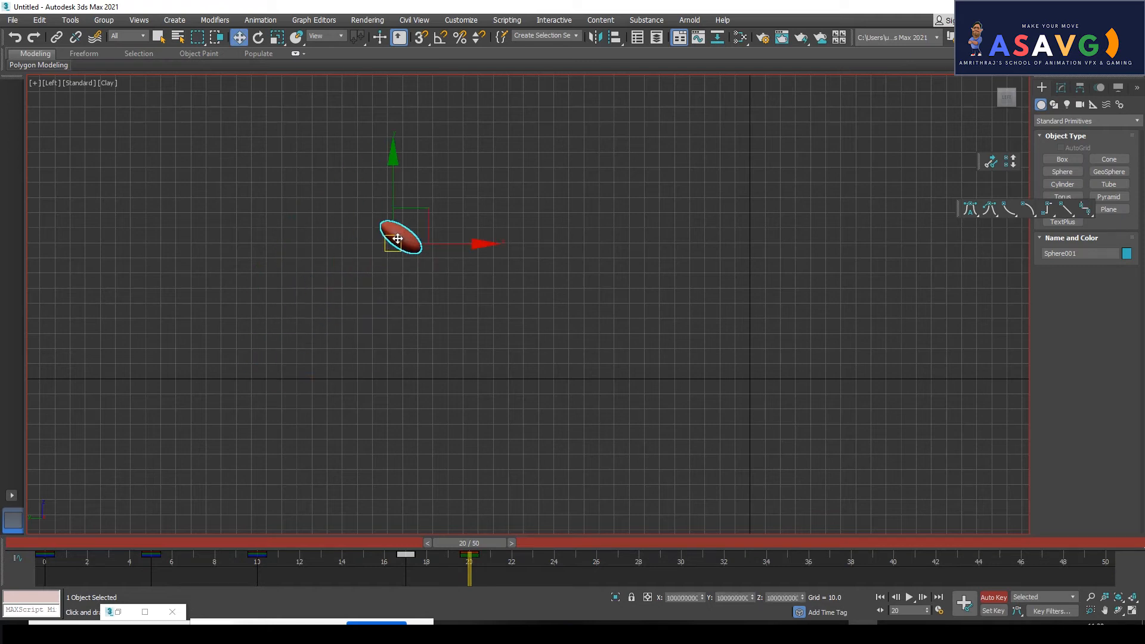
- Set the Scale tool's reference coordinate system to Local so the sphere scales along its tilted axes
{"action": "key", "text": "r"}
{"action": "mouse_move", "coordinate": [396, 142]}
{"action": "left_mouse_down"}
{"action": "mouse_move", "coordinate": [401, 111]}
{"action": "mouse_move", "coordinate": [408, 144]}
{"action": "left_mouse_up"}
{"action": "left_click", "coordinate": [334, 34]}
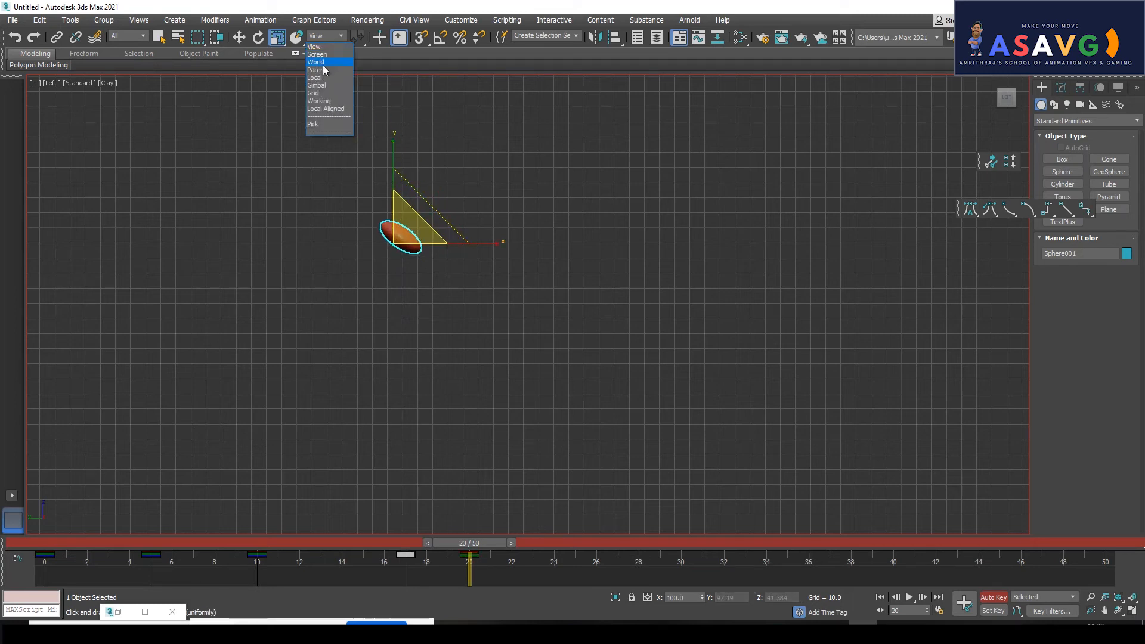
{"action": "left_click", "coordinate": [316, 62]}
{"action": "left_click", "coordinate": [335, 34]}
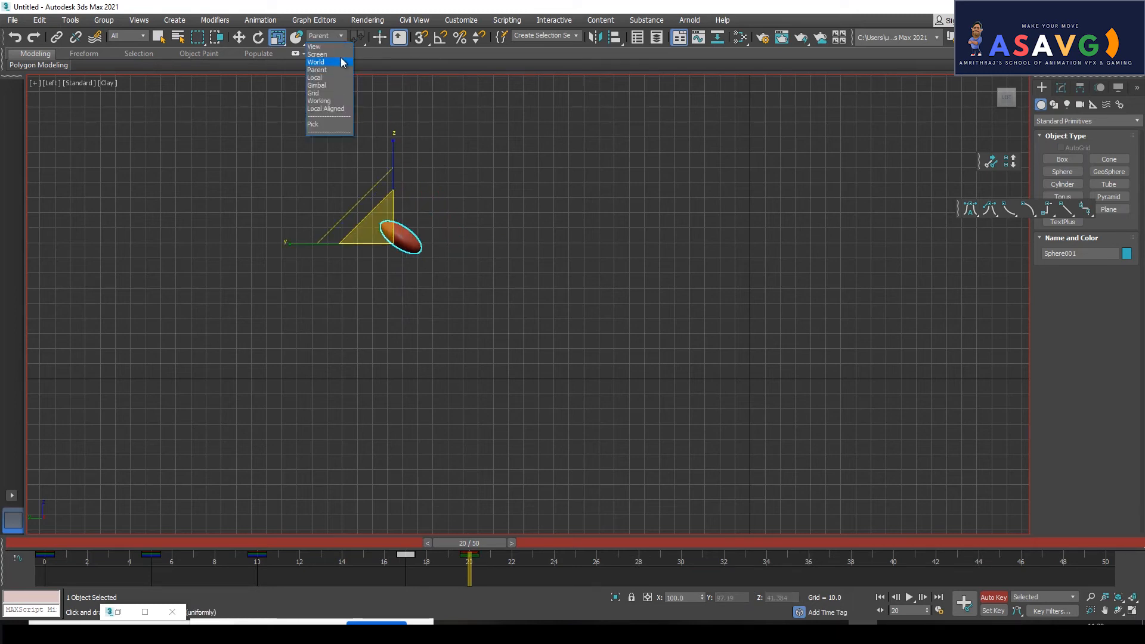
{"action": "left_click", "coordinate": [319, 77]}
{"action": "left_click_drag", "start_coordinate": [444, 236], "coordinate": [500, 132]}
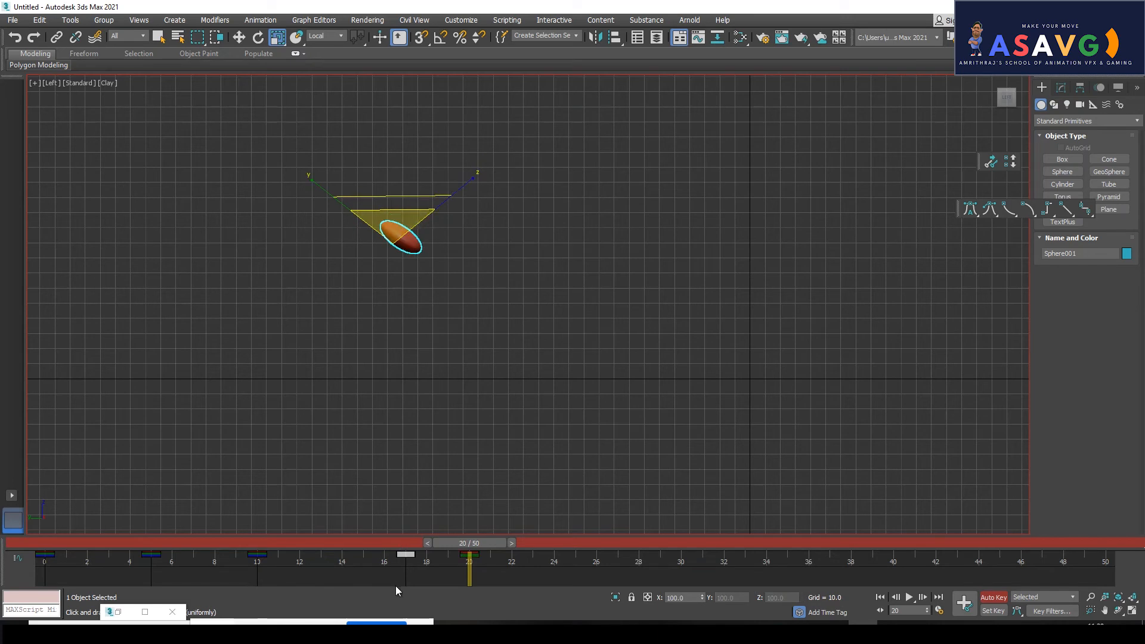
- Return to frame 17 and delete the sphere's key at frame 20
{"action": "left_click_drag", "start_coordinate": [477, 545], "coordinate": [420, 542]}
{"action": "key", "text": "r"}
{"action": "left_click", "coordinate": [471, 554]}
{"action": "key", "text": "Delete"}
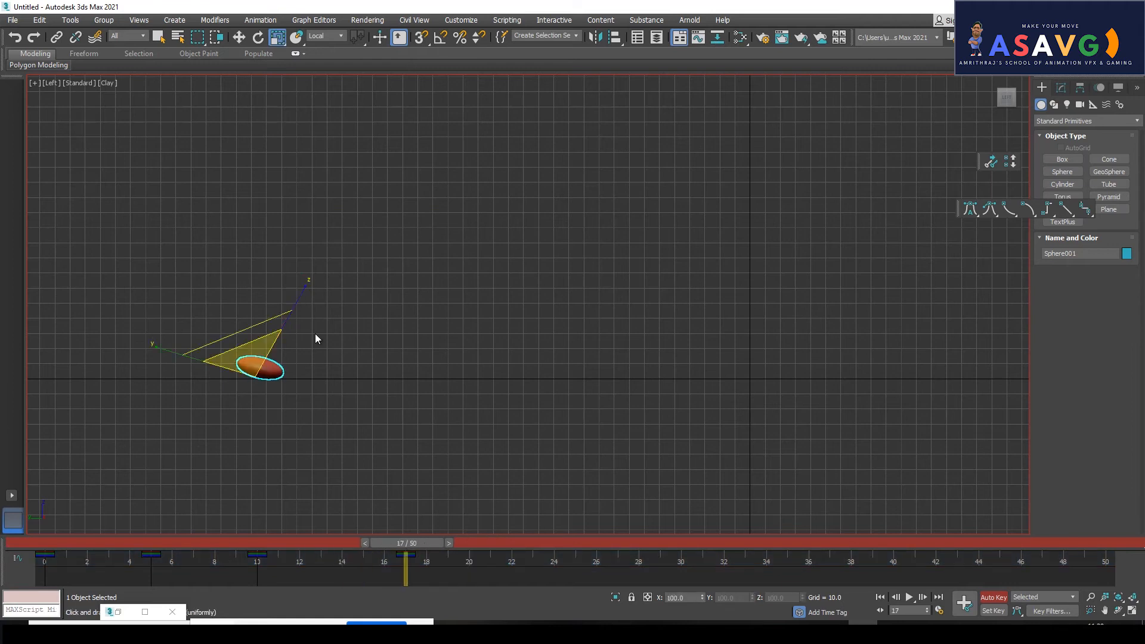
- Try stretching the sphere along its local Z axis at frame 17, keeping the Local coordinate system
{"action": "left_click_drag", "start_coordinate": [299, 291], "coordinate": [345, 245]}
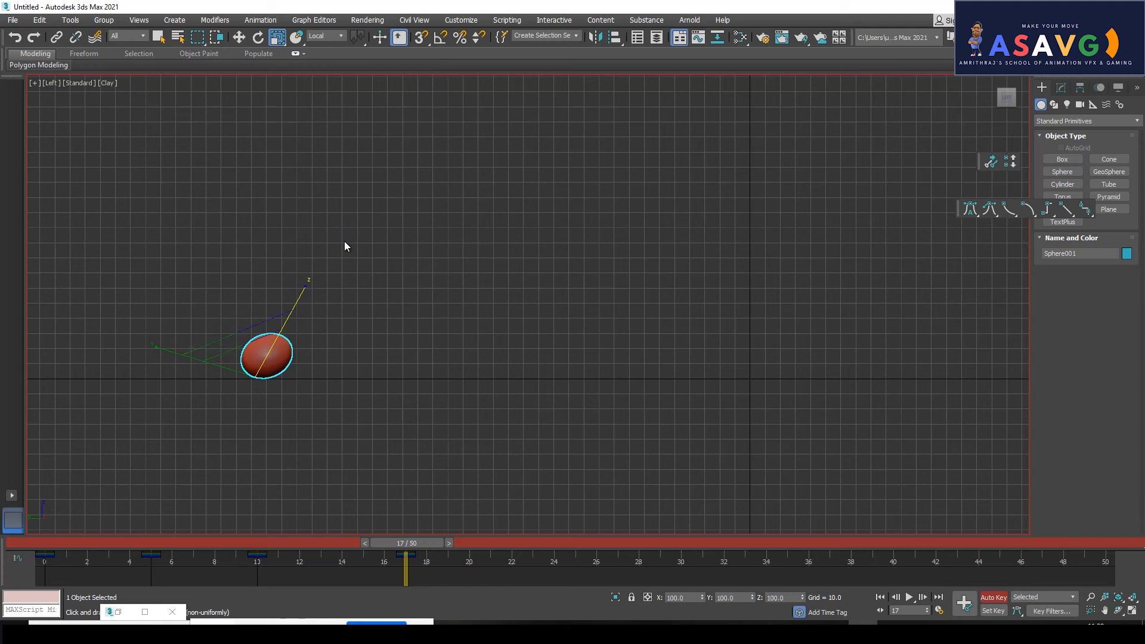
{"action": "left_click", "coordinate": [326, 36]}
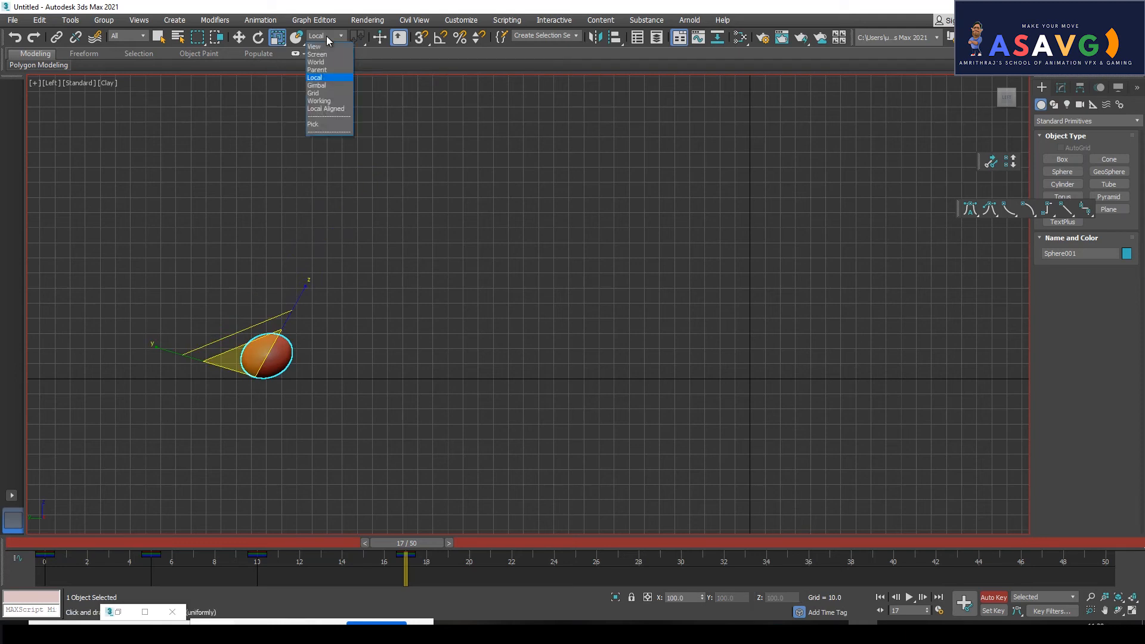
{"action": "left_click", "coordinate": [330, 77]}
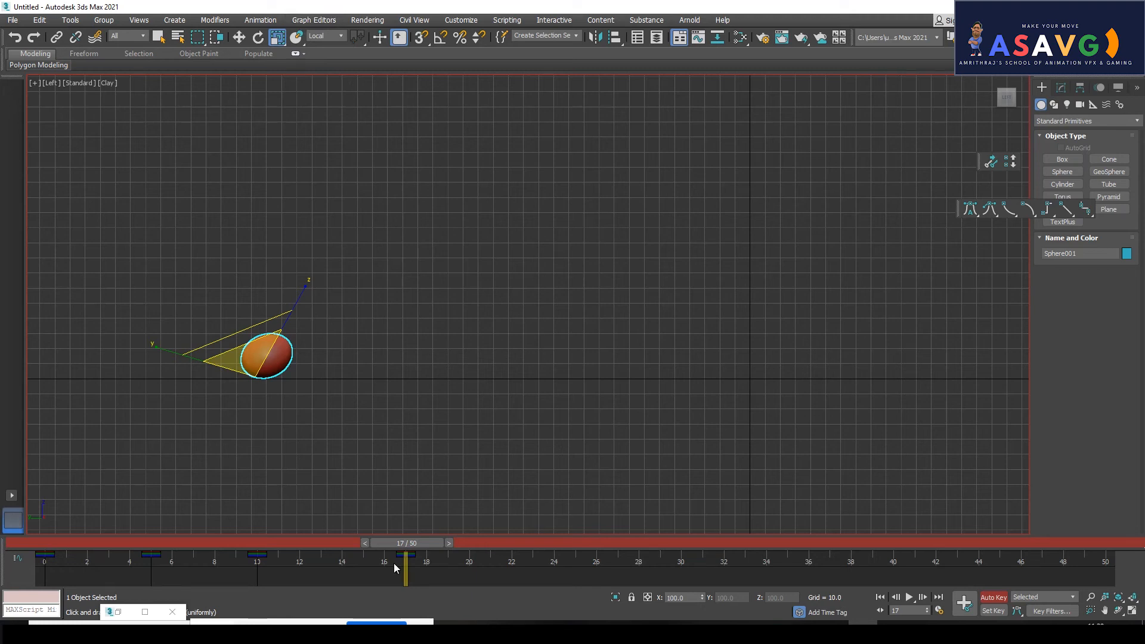
- Copy the frame 10 key to frame 17 and squash the sphere flatter there along its local Z axis
{"action": "mouse_move", "coordinate": [392, 542]}
{"action": "left_mouse_down"}
{"action": "mouse_move", "coordinate": [44, 542]}
{"action": "mouse_move", "coordinate": [391, 549]}
{"action": "left_mouse_up"}
{"action": "key", "text": "r"}
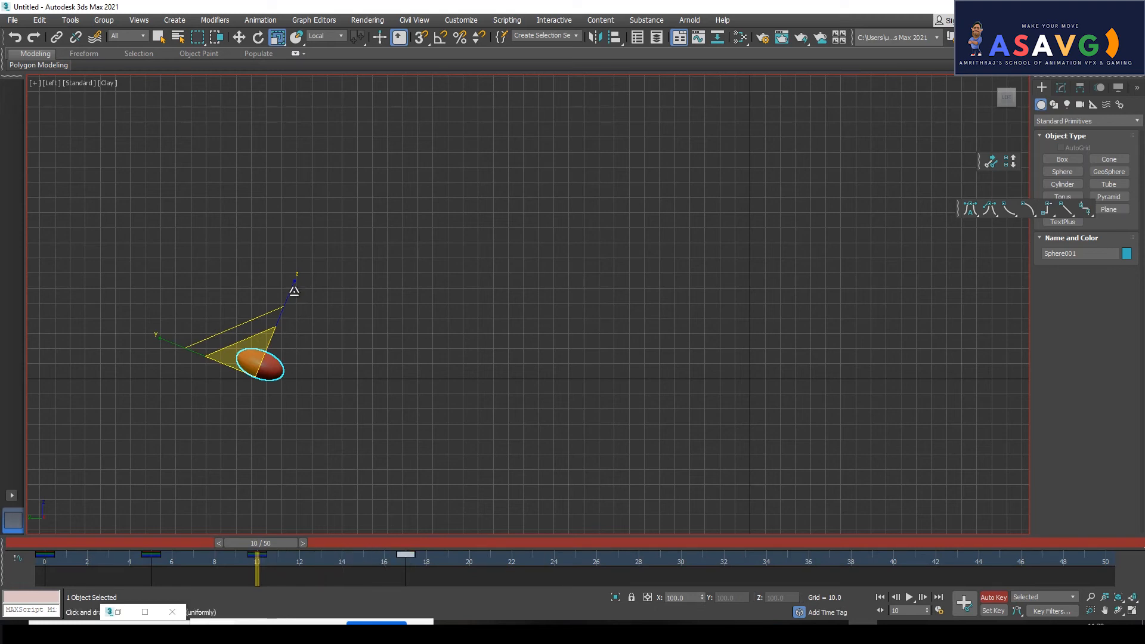
{"action": "left_click_drag", "start_coordinate": [269, 550], "coordinate": [384, 564]}
{"action": "key", "text": "r"}
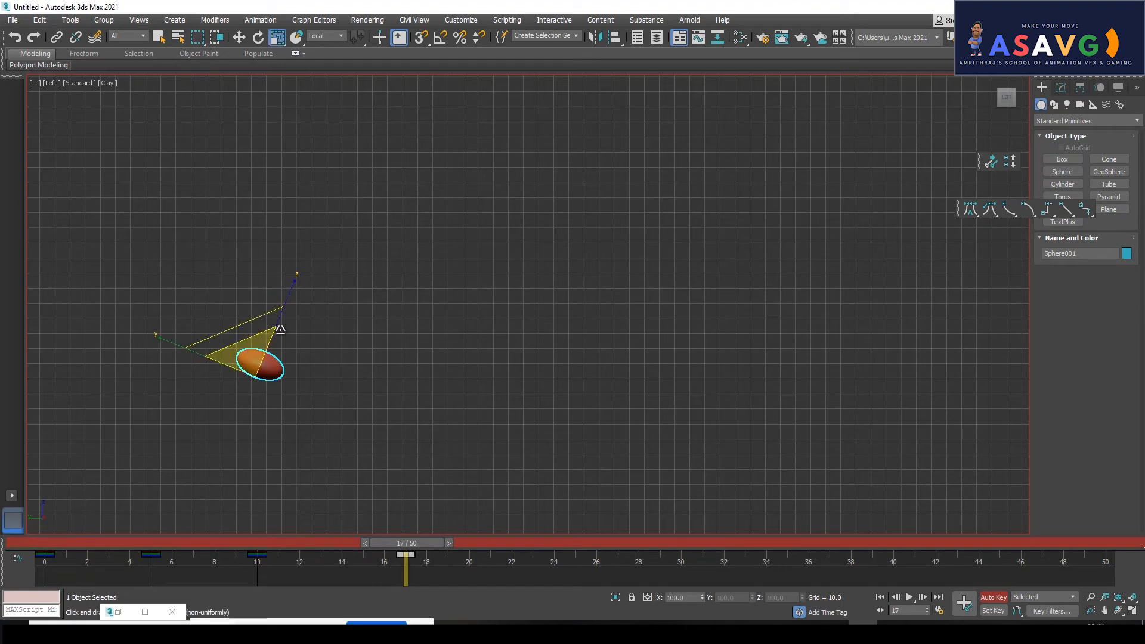
{"action": "left_click_drag", "start_coordinate": [294, 281], "coordinate": [284, 329]}
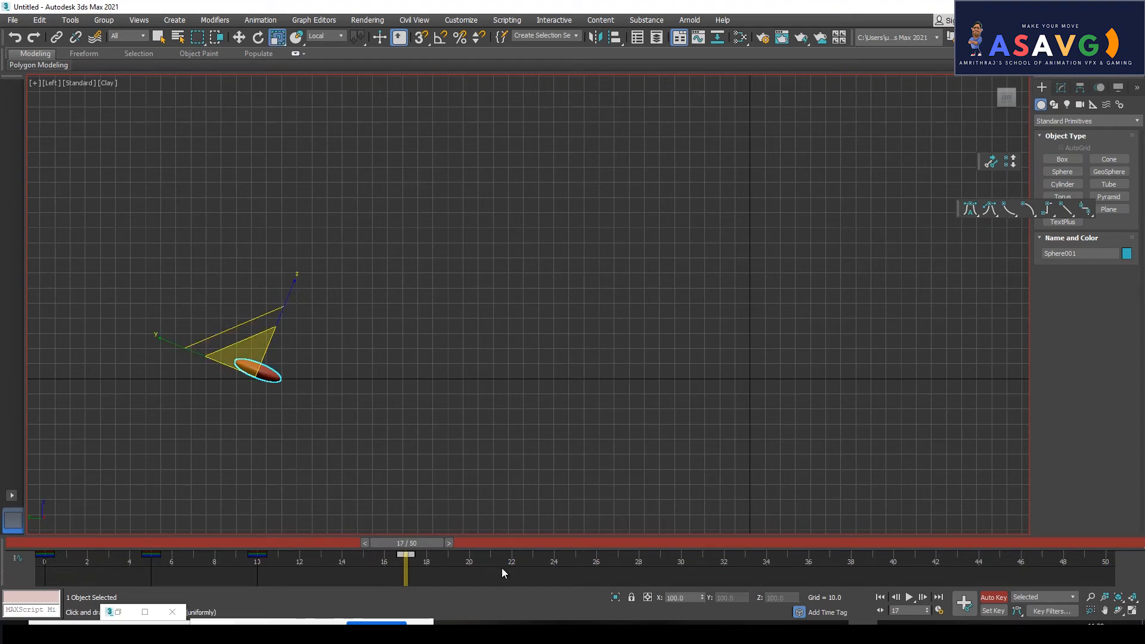
- Copy the frame 17 squash key to frame 20 and stretch the sphere there along its local Z axis
{"action": "left_click_drag", "start_coordinate": [407, 561], "coordinate": [469, 564], "text": "shift"}
{"action": "left_click_drag", "start_coordinate": [288, 281], "coordinate": [444, 96]}
{"action": "left_click_drag", "start_coordinate": [429, 549], "coordinate": [476, 549]}
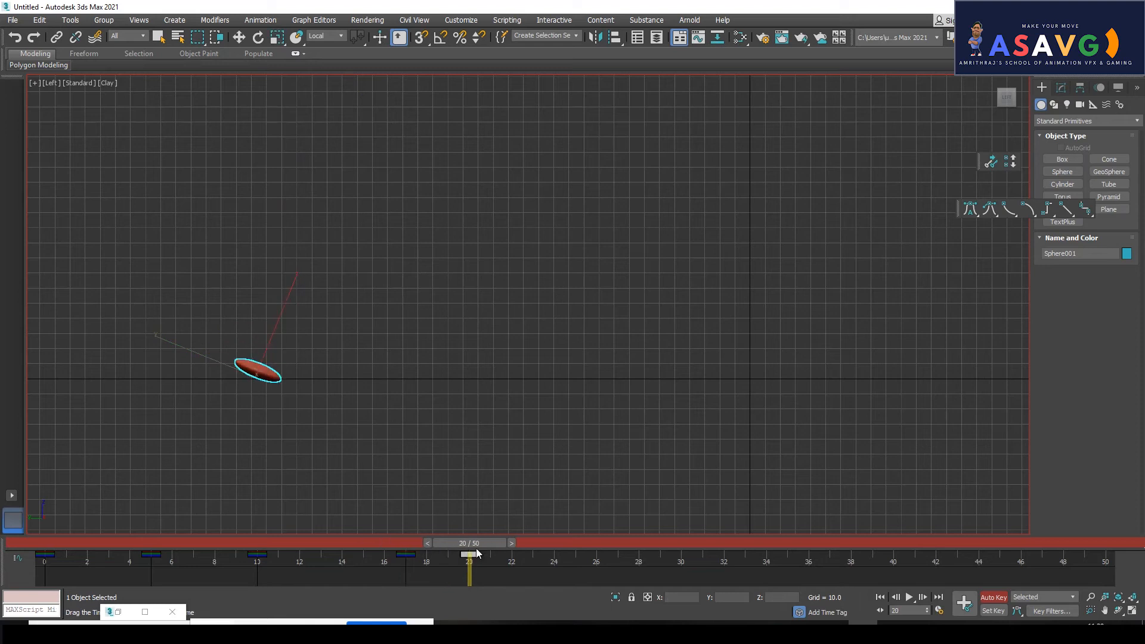
{"action": "key", "text": "r"}
{"action": "left_click_drag", "start_coordinate": [293, 284], "coordinate": [463, 87]}
- Retime the squash to frame 14 and the stretch to frame 17, and move the sphere up and forward at frame 20
{"action": "left_click_drag", "start_coordinate": [469, 543], "coordinate": [341, 554]}
{"action": "left_click_drag", "start_coordinate": [249, 536], "coordinate": [458, 549]}
{"action": "key", "text": "w"}
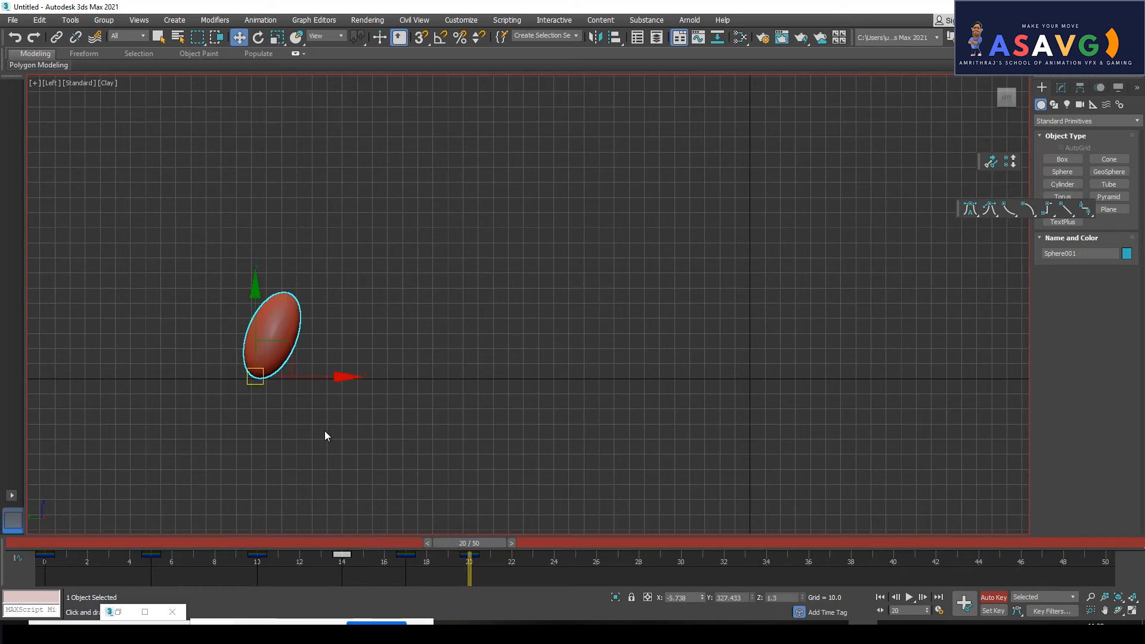
{"action": "left_click_drag", "start_coordinate": [256, 373], "coordinate": [419, 194]}
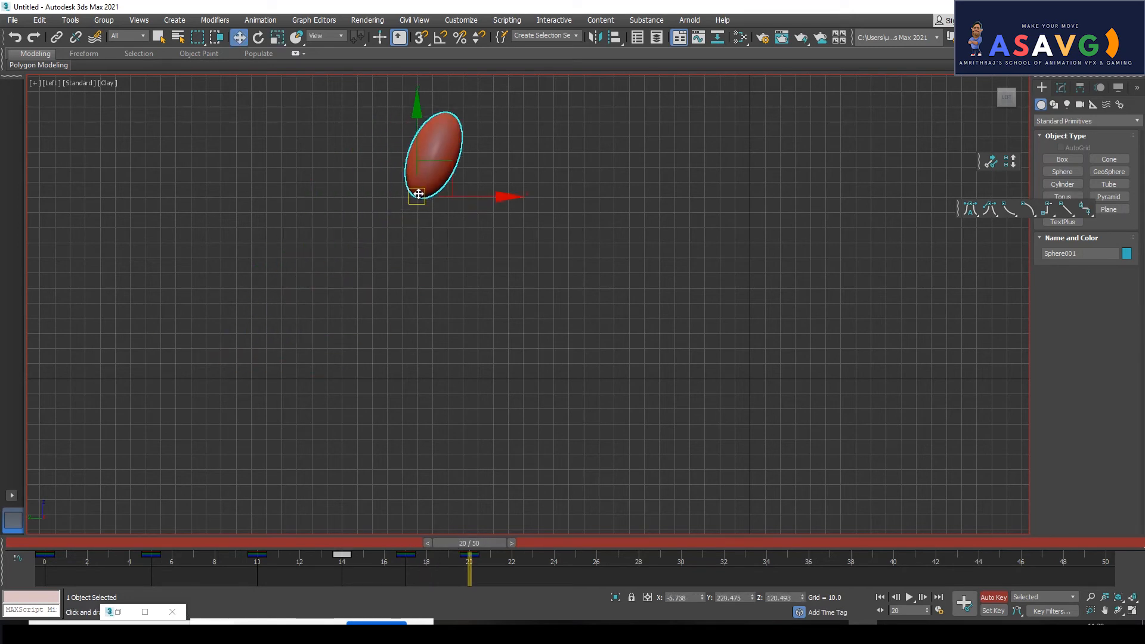
- At frame 26, pose the sphere further forward at about Y 154, nearly upright and flattened along its local Z axis
{"action": "left_click_drag", "start_coordinate": [466, 552], "coordinate": [584, 550]}
{"action": "key", "text": "e"}
{"action": "mouse_move", "coordinate": [488, 275]}
{"action": "left_mouse_down"}
{"action": "mouse_move", "coordinate": [516, 258]}
{"action": "mouse_move", "coordinate": [506, 264]}
{"action": "left_mouse_up"}
{"action": "key", "text": "w"}
{"action": "left_click_drag", "start_coordinate": [407, 205], "coordinate": [502, 205]}
{"action": "key", "text": "e"}
{"action": "left_click_drag", "start_coordinate": [570, 294], "coordinate": [559, 293]}
{"action": "key", "text": "r"}
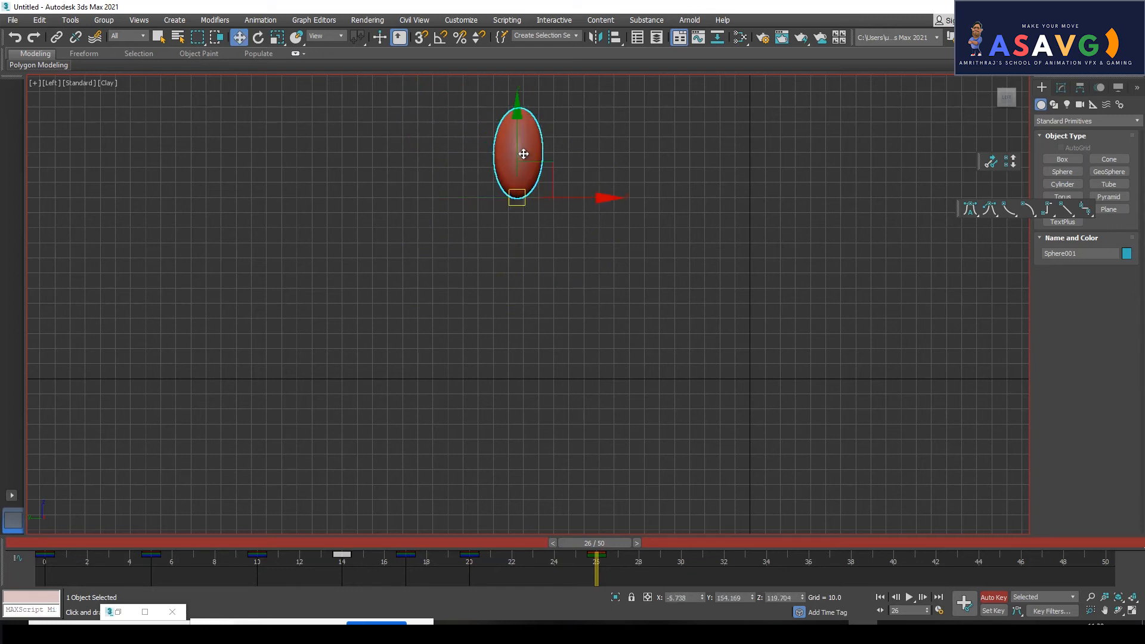
{"action": "left_click_drag", "start_coordinate": [520, 99], "coordinate": [516, 148]}
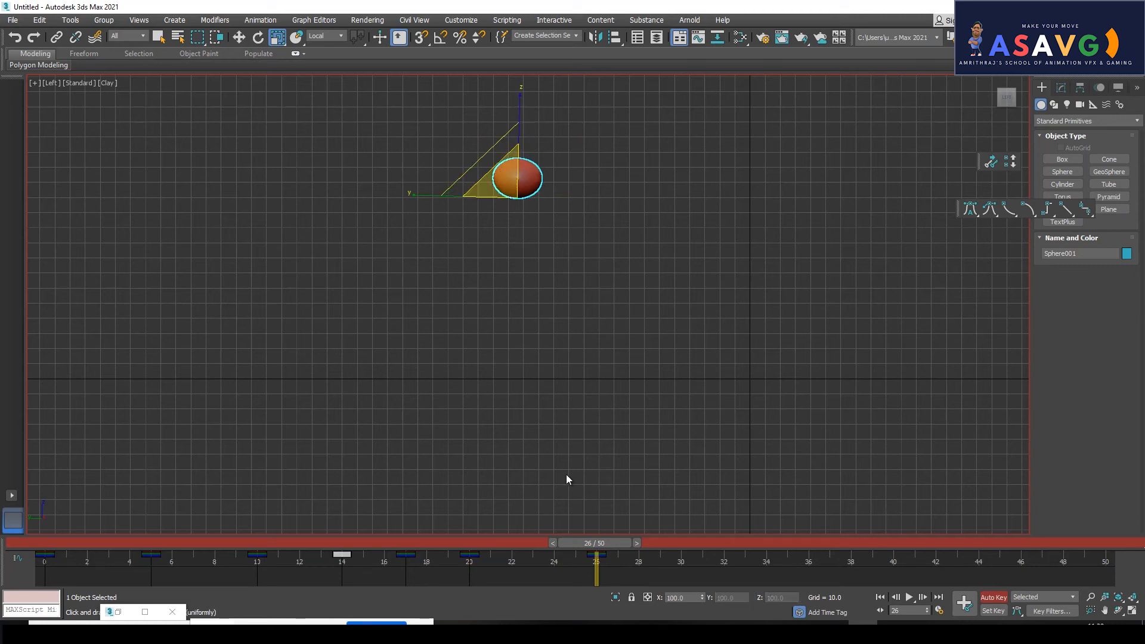
- Scrub through the jump from frame 0 and adjust the sphere's tilt at frame 20
{"action": "left_click_drag", "start_coordinate": [588, 544], "coordinate": [56, 574]}
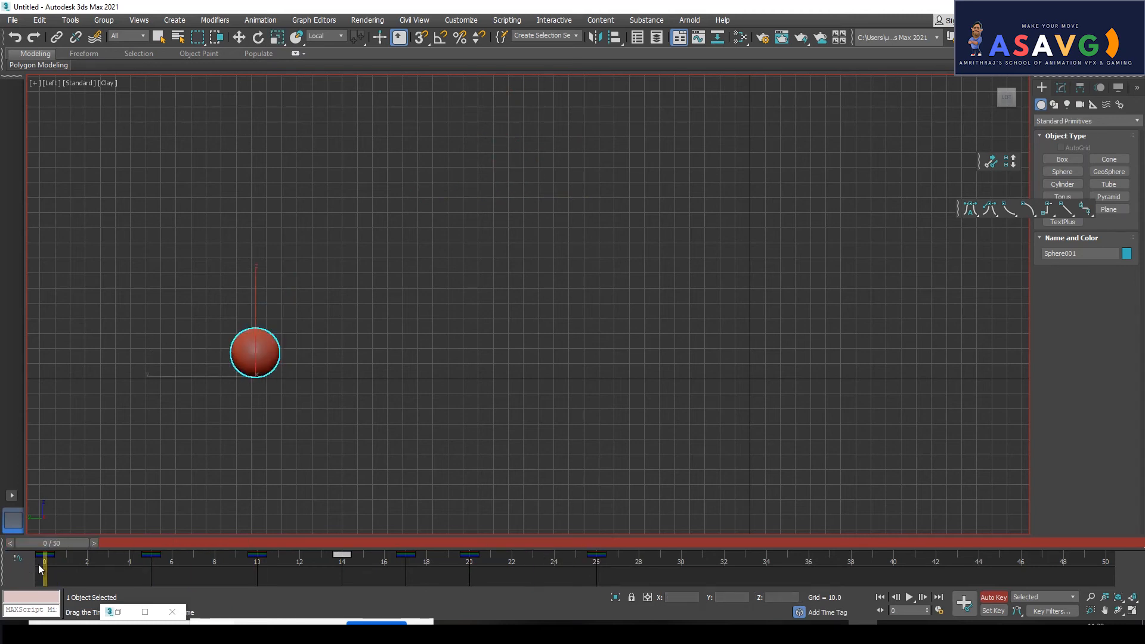
{"action": "key", "text": "r"}
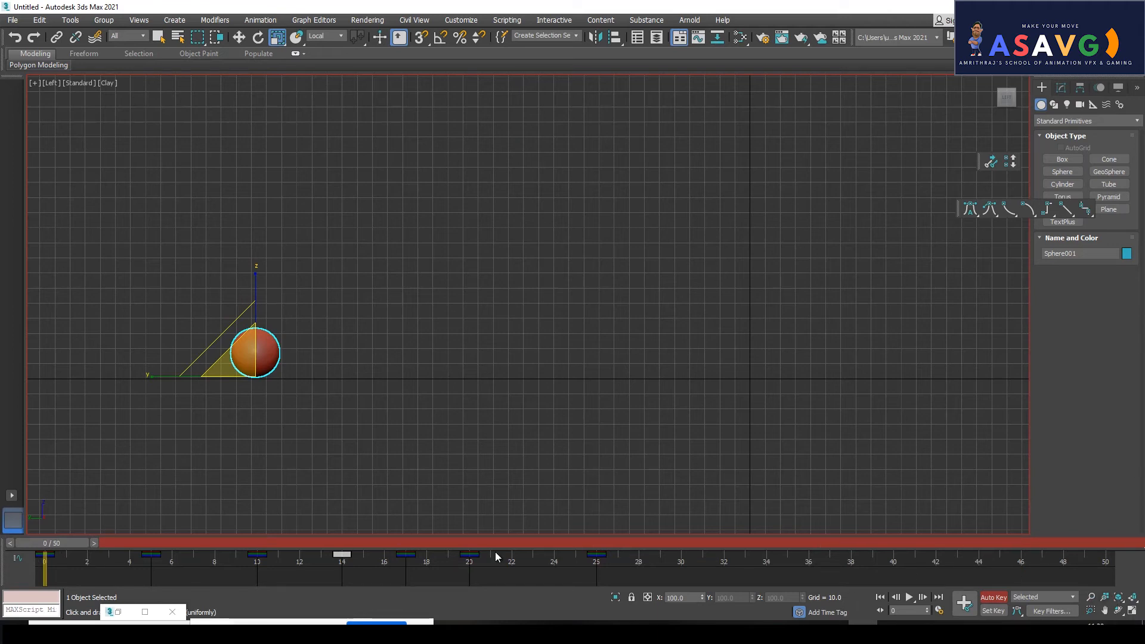
{"action": "left_click_drag", "start_coordinate": [56, 543], "coordinate": [478, 554]}
{"action": "key", "text": "e"}
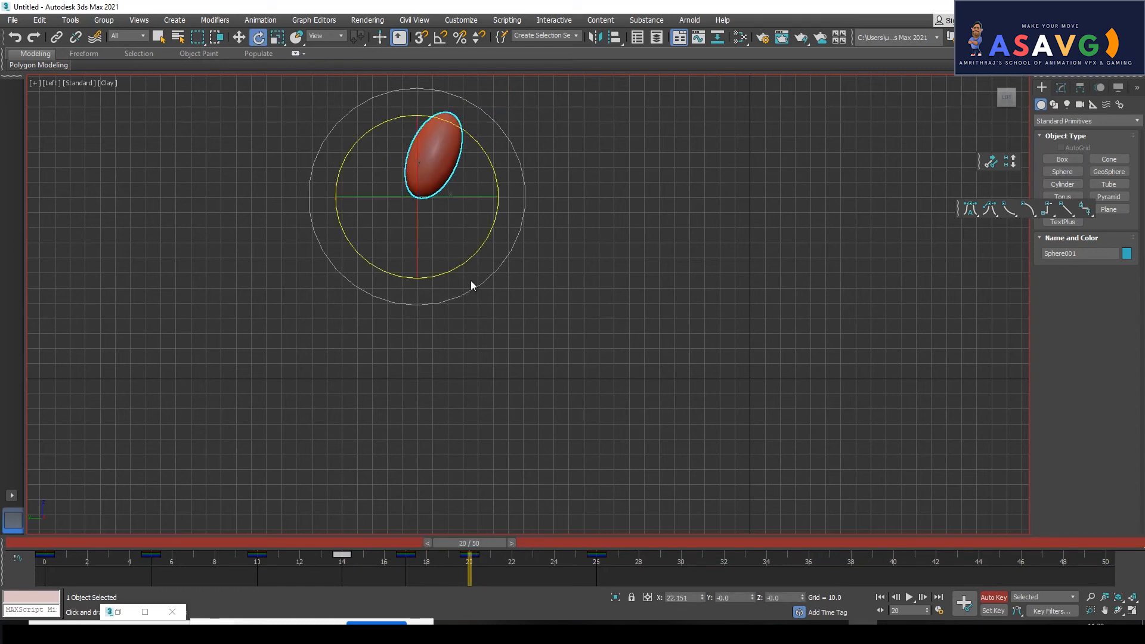
{"action": "left_click_drag", "start_coordinate": [471, 284], "coordinate": [499, 277]}
{"action": "key", "text": "q"}
{"action": "left_click_drag", "start_coordinate": [510, 542], "coordinate": [469, 564]}
{"action": "key", "text": "e"}
- Delete the frame 20 key, move the sphere up and forward again at that frame and tilt it to about 26°
{"action": "left_click", "coordinate": [469, 557]}
{"action": "key", "text": "q"}
{"action": "key", "text": "w"}
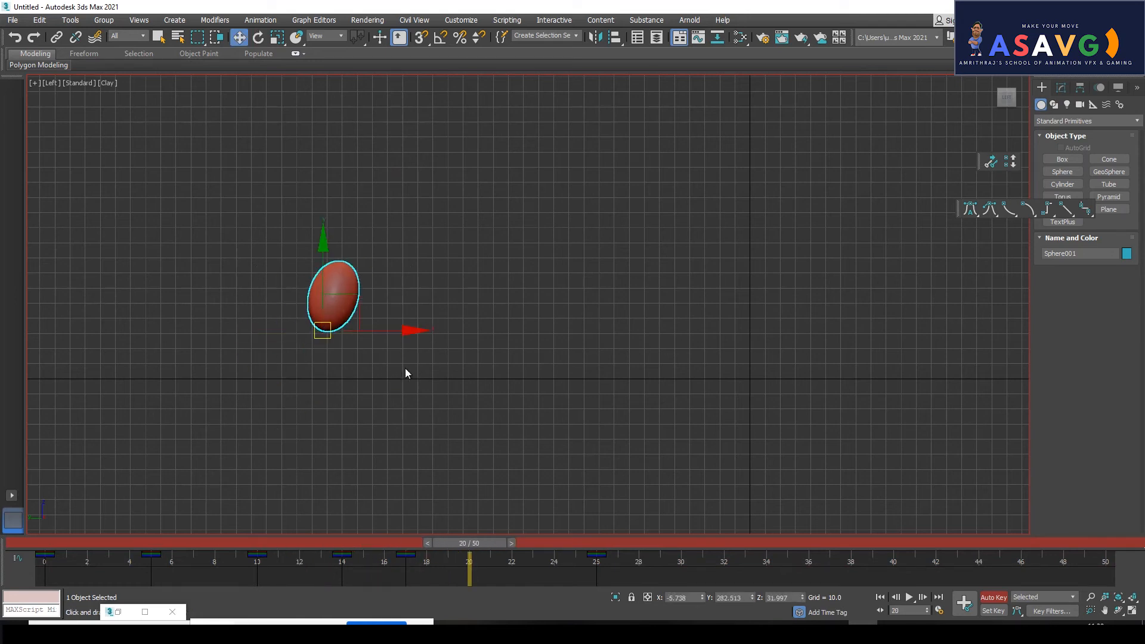
{"action": "left_click_drag", "start_coordinate": [329, 299], "coordinate": [443, 197]}
{"action": "key", "text": "e"}
{"action": "left_click", "coordinate": [493, 316]}
{"action": "left_click", "coordinate": [444, 227]}
{"action": "left_click_drag", "start_coordinate": [499, 290], "coordinate": [484, 294]}
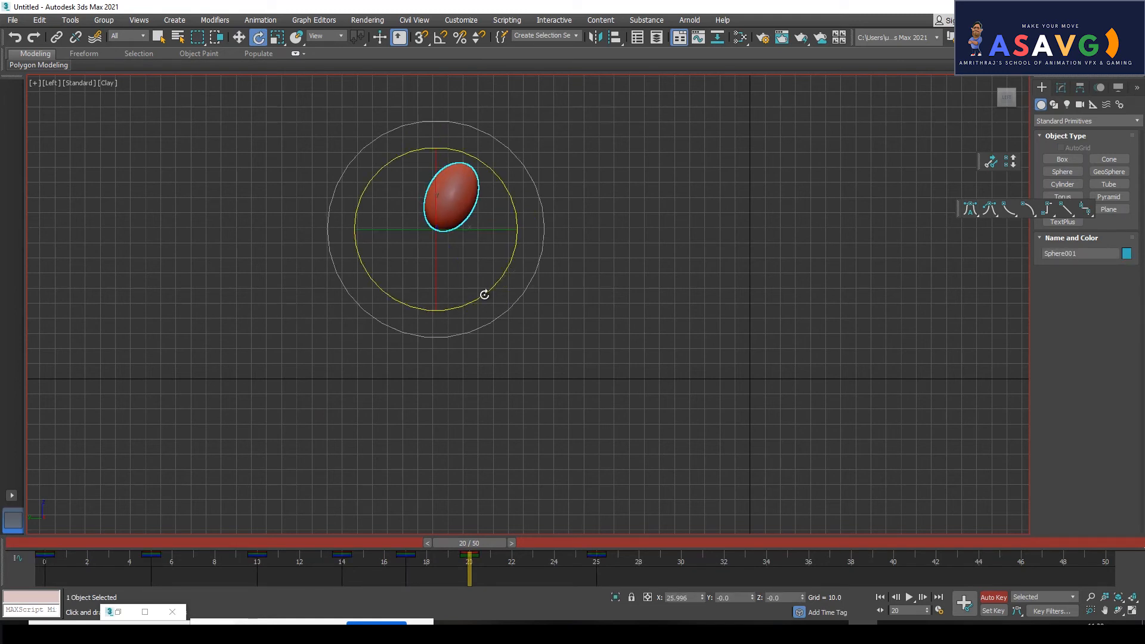
- At frame 34, move the sphere forward and down to the ground at about Y -83
{"action": "left_click", "coordinate": [429, 543]}
{"action": "left_click_drag", "start_coordinate": [409, 549], "coordinate": [582, 584]}
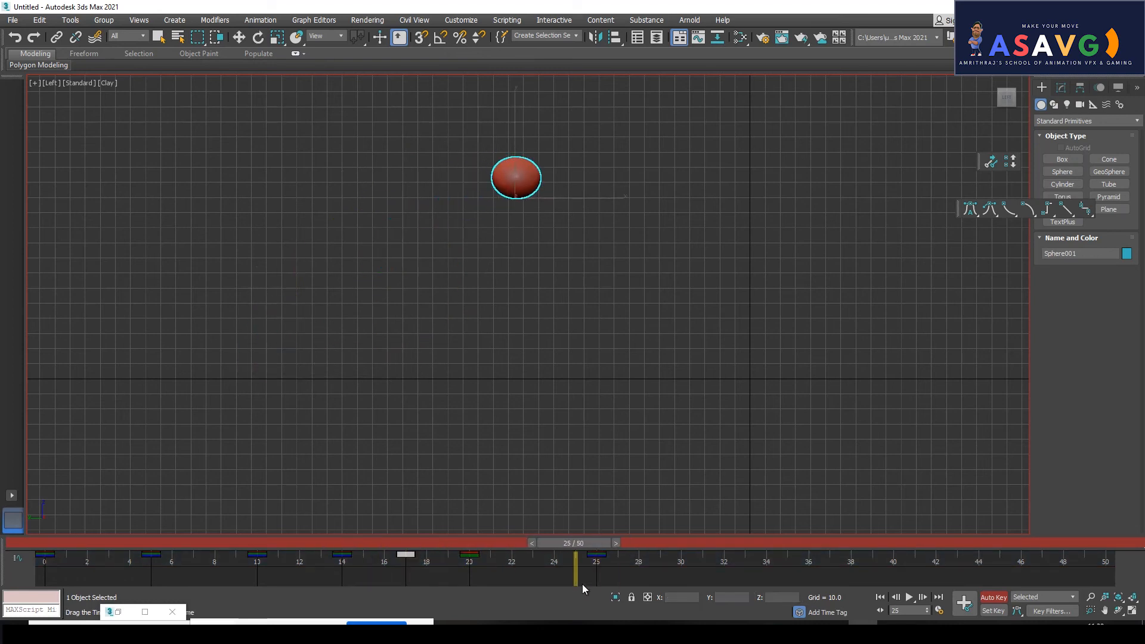
{"action": "key", "text": "e"}
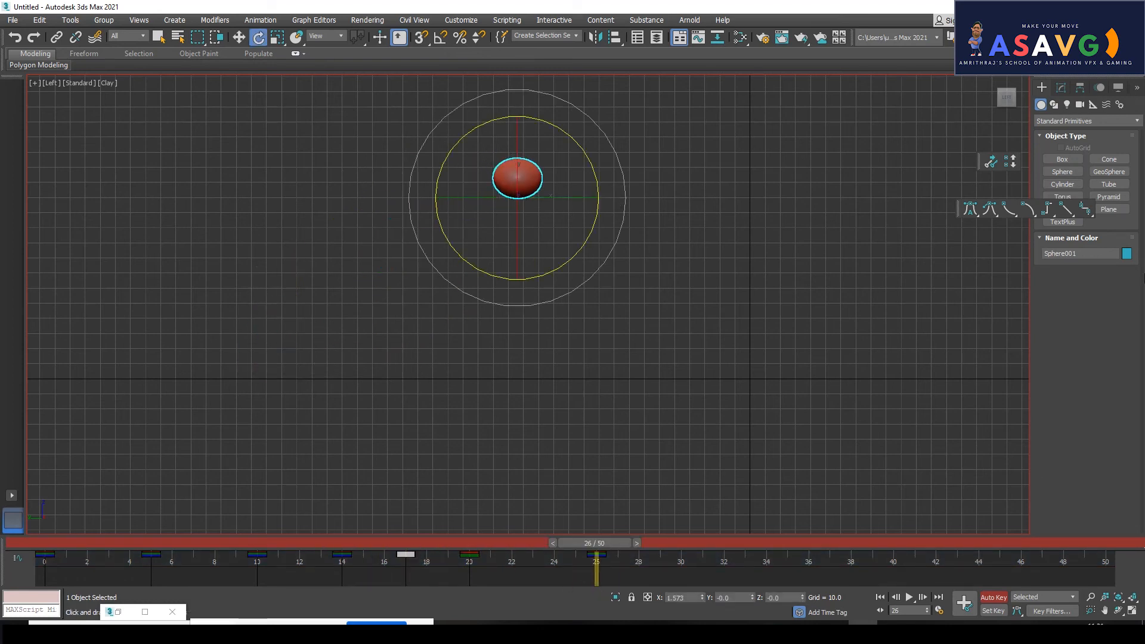
{"action": "key", "text": "q"}
{"action": "left_click", "coordinate": [599, 540]}
{"action": "left_click_drag", "start_coordinate": [732, 553], "coordinate": [763, 555]}
{"action": "key", "text": "w"}
{"action": "left_click_drag", "start_coordinate": [523, 202], "coordinate": [882, 388]}
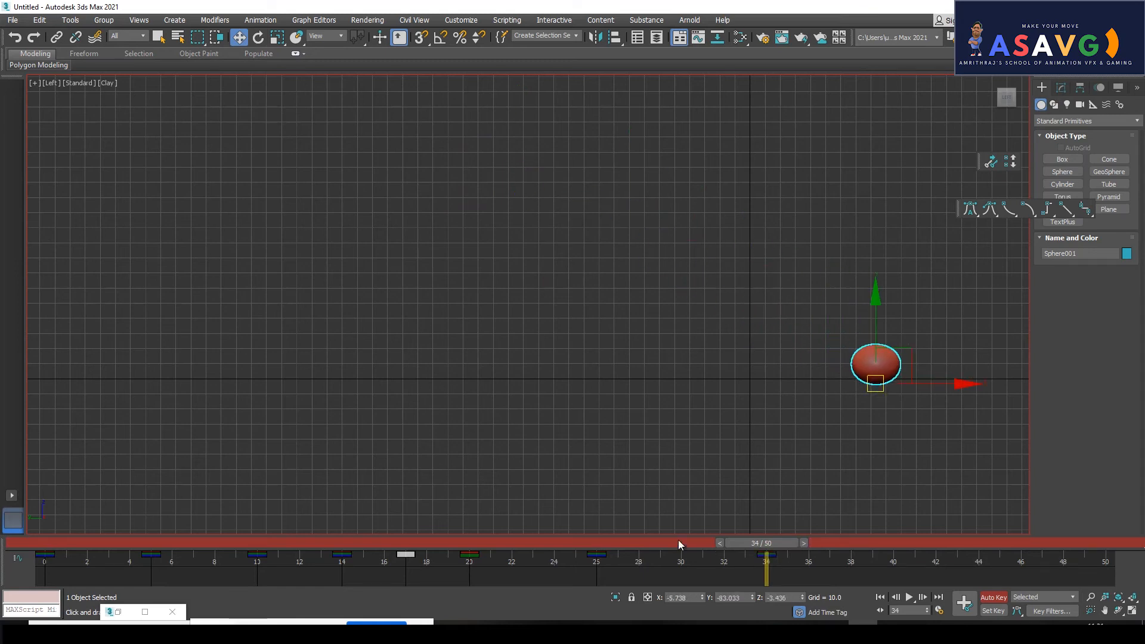
- In the Curve Editor, delete the sphere's Y Position key at frame 20
{"action": "left_click_drag", "start_coordinate": [735, 544], "coordinate": [616, 543]}
{"action": "left_click_drag", "start_coordinate": [596, 581], "coordinate": [460, 561]}
{"action": "key", "text": "w"}
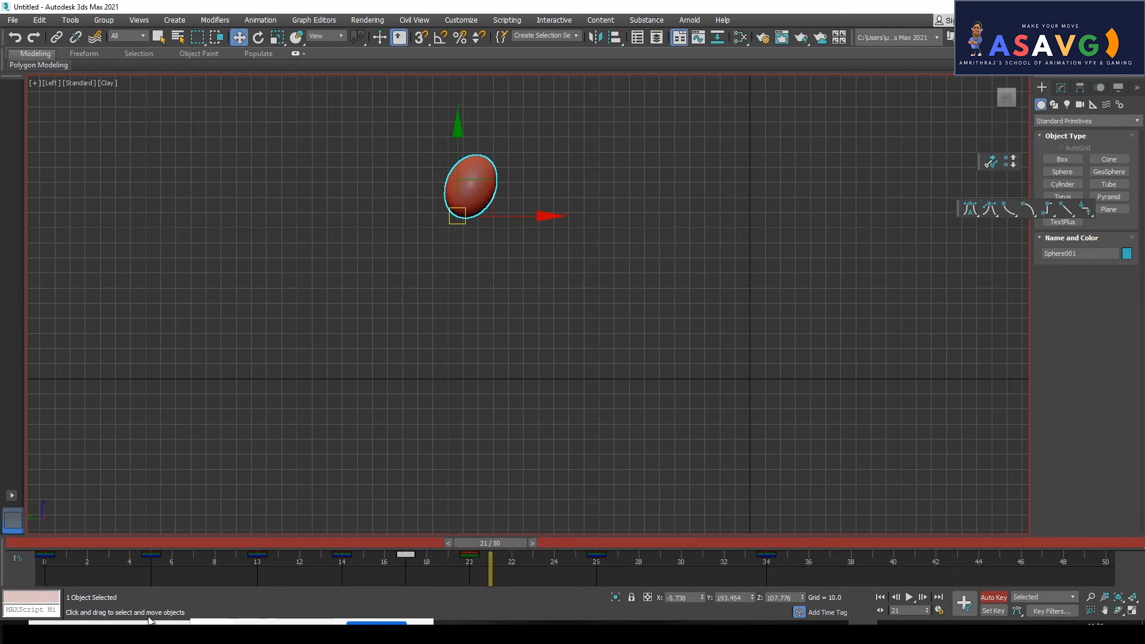
{"action": "left_click", "coordinate": [144, 612]}
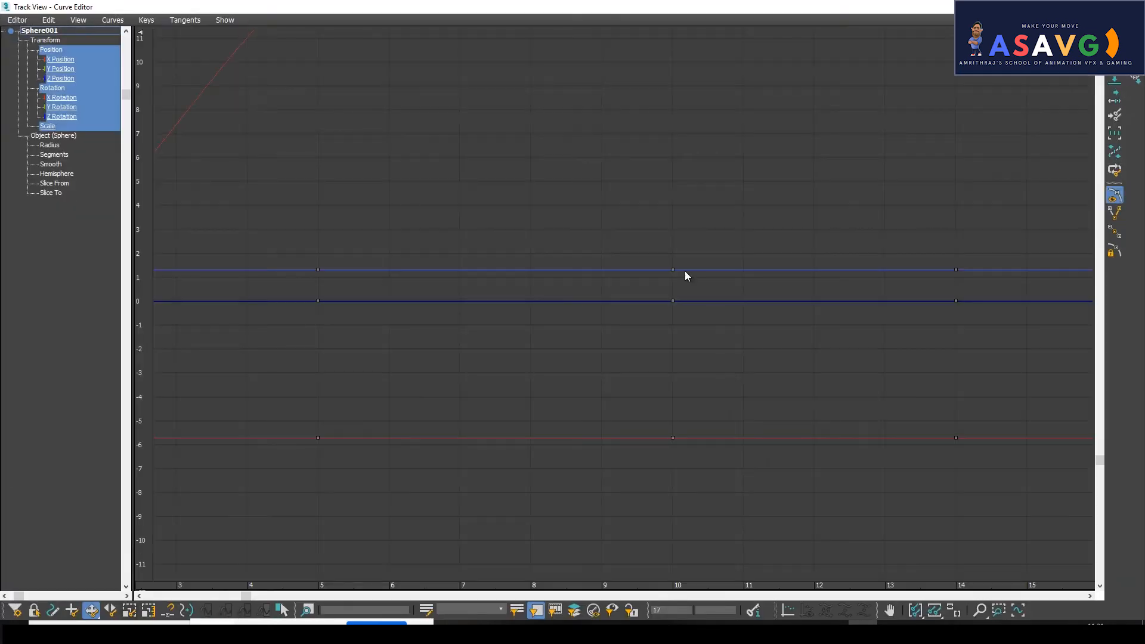
{"action": "left_click", "coordinate": [952, 611]}
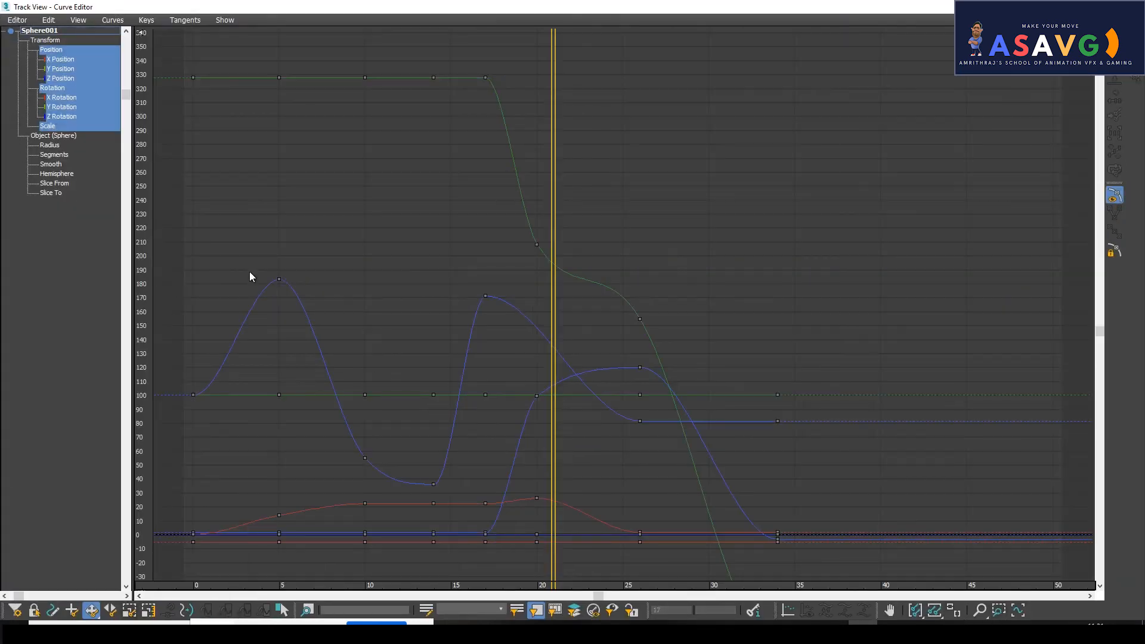
{"action": "left_click", "coordinate": [62, 69]}
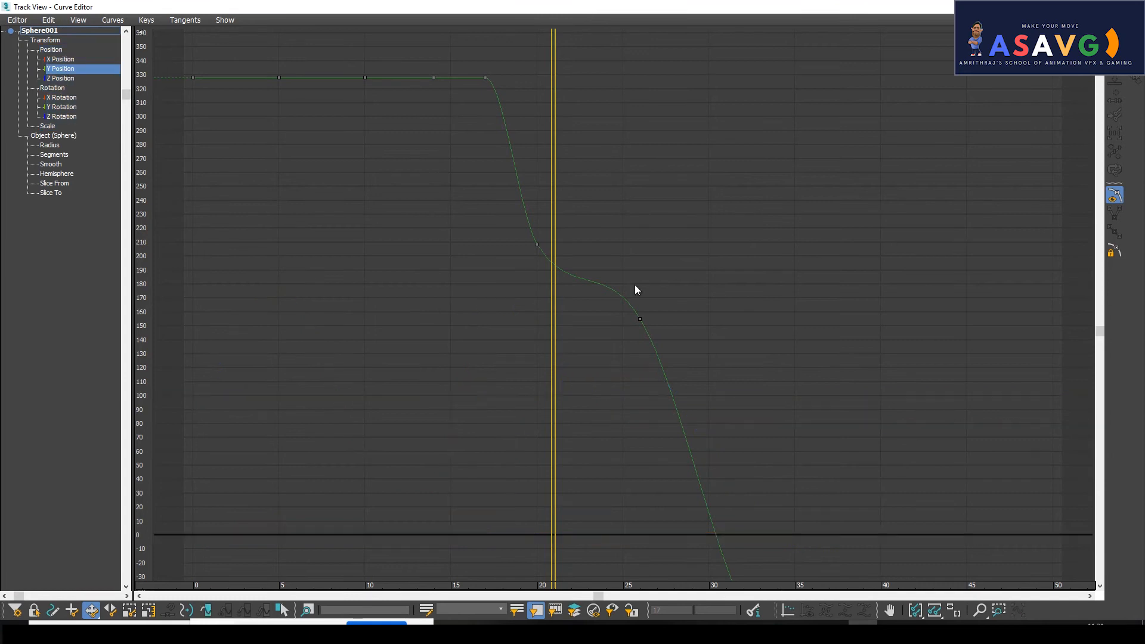
{"action": "left_click_drag", "start_coordinate": [534, 244], "coordinate": [604, 304]}
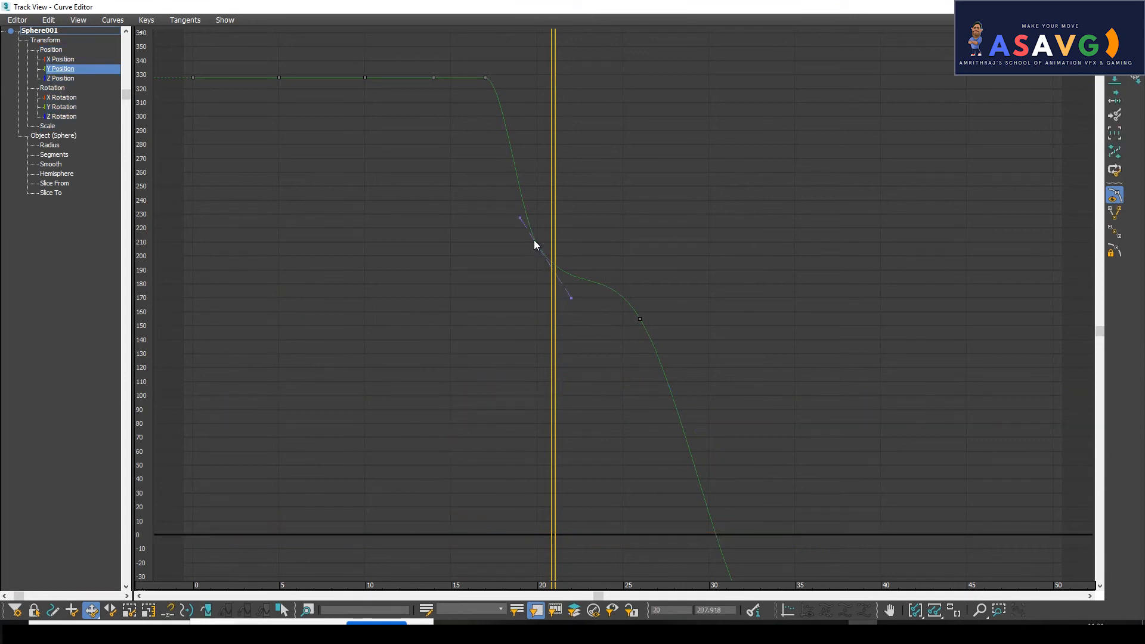
{"action": "left_click_drag", "start_coordinate": [501, 222], "coordinate": [593, 299]}
{"action": "key", "text": "Delete"}
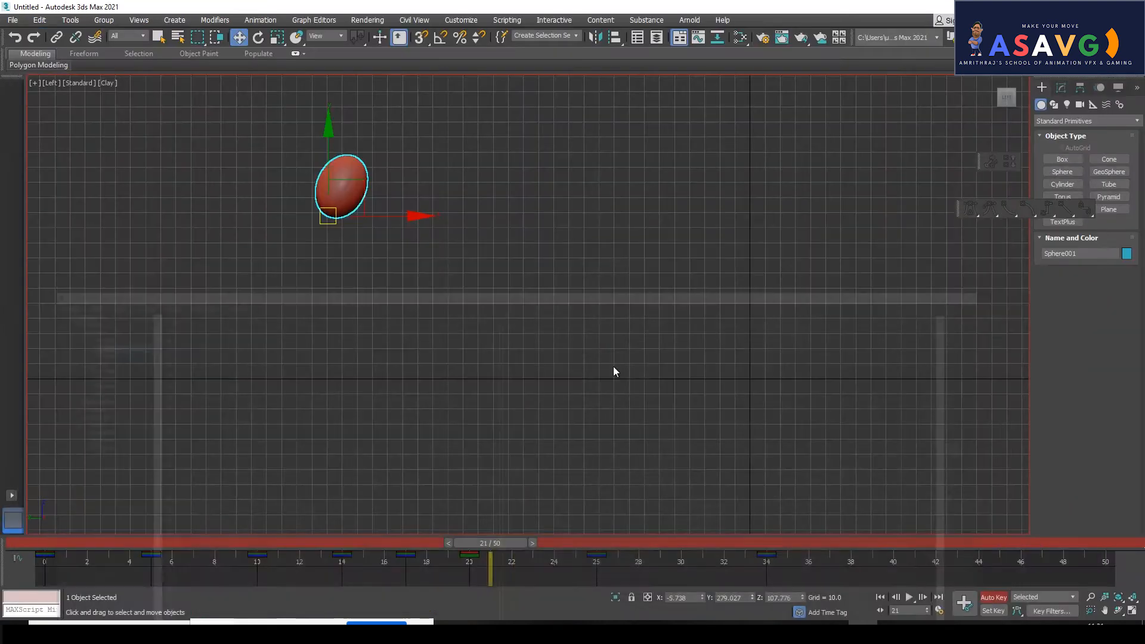
- Try deleting the sphere's key at frame 17 and undo the deletion
{"action": "left_click_drag", "start_coordinate": [489, 542], "coordinate": [281, 561]}
{"action": "left_click_drag", "start_coordinate": [350, 563], "coordinate": [405, 558]}
{"action": "key", "text": "w"}
{"action": "left_click", "coordinate": [405, 558]}
{"action": "key", "text": "Delete"}
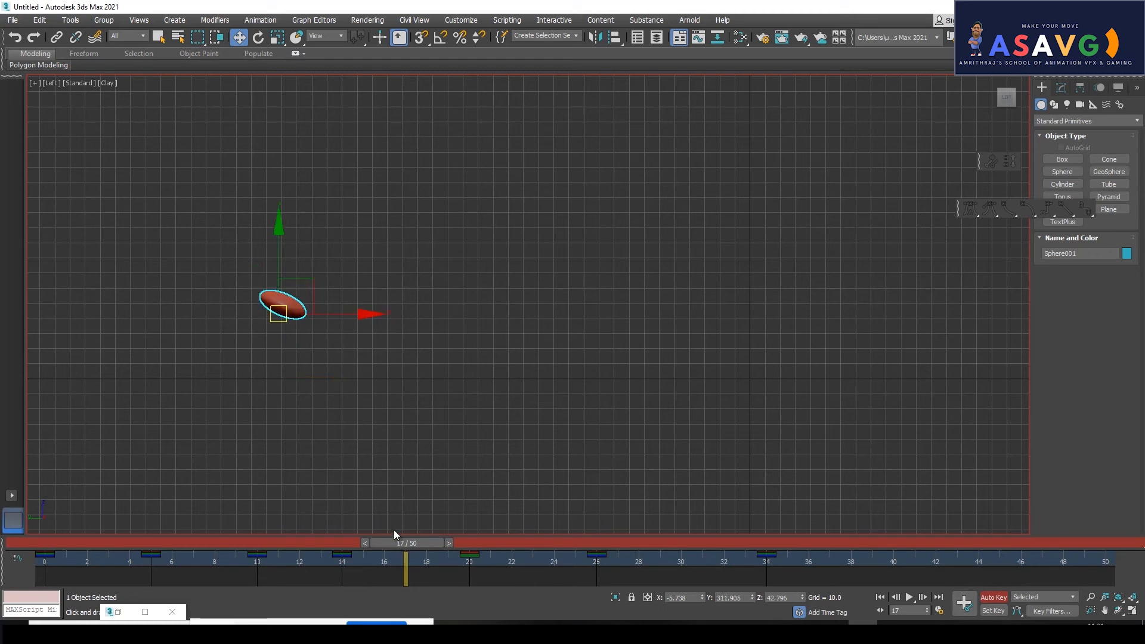
{"action": "key", "text": "ctrl+z"}
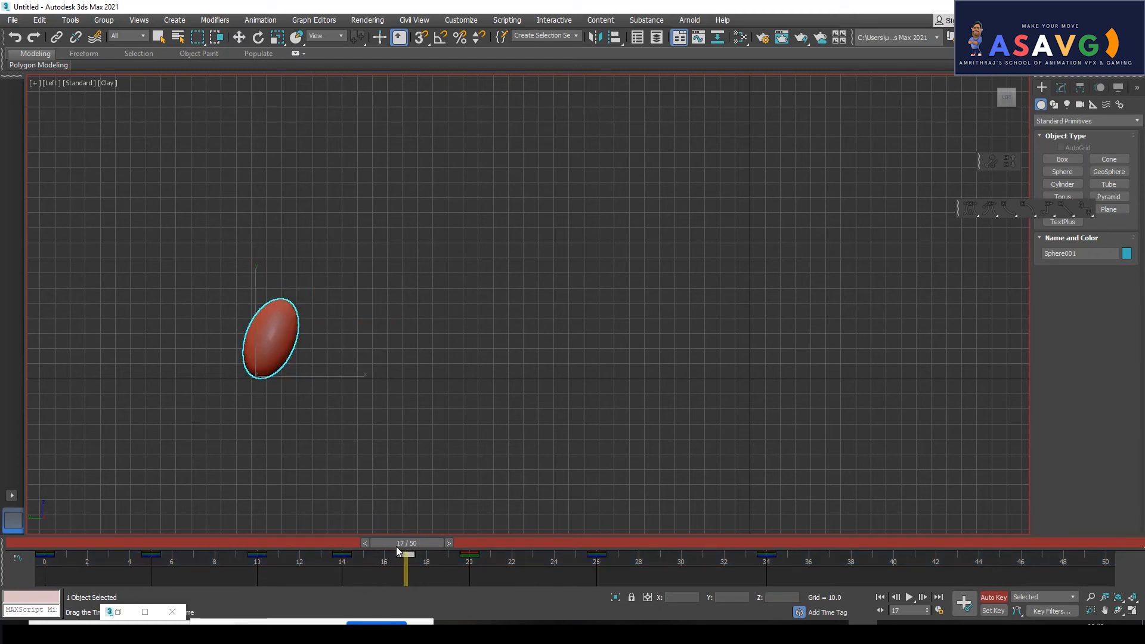
- Move the sphere about 40 units forward and 70 units up at frame 17, and scale it along local Z to a round shape at frame 26
{"action": "left_click_drag", "start_coordinate": [258, 384], "coordinate": [317, 272]}
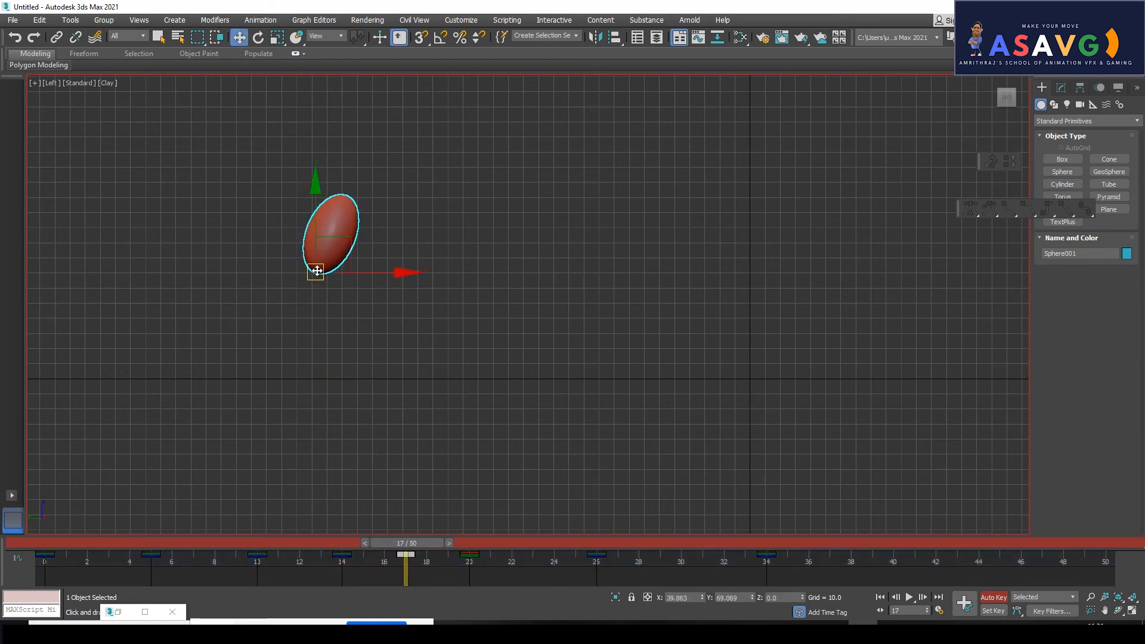
{"action": "left_click_drag", "start_coordinate": [388, 540], "coordinate": [581, 573]}
{"action": "key", "text": "w"}
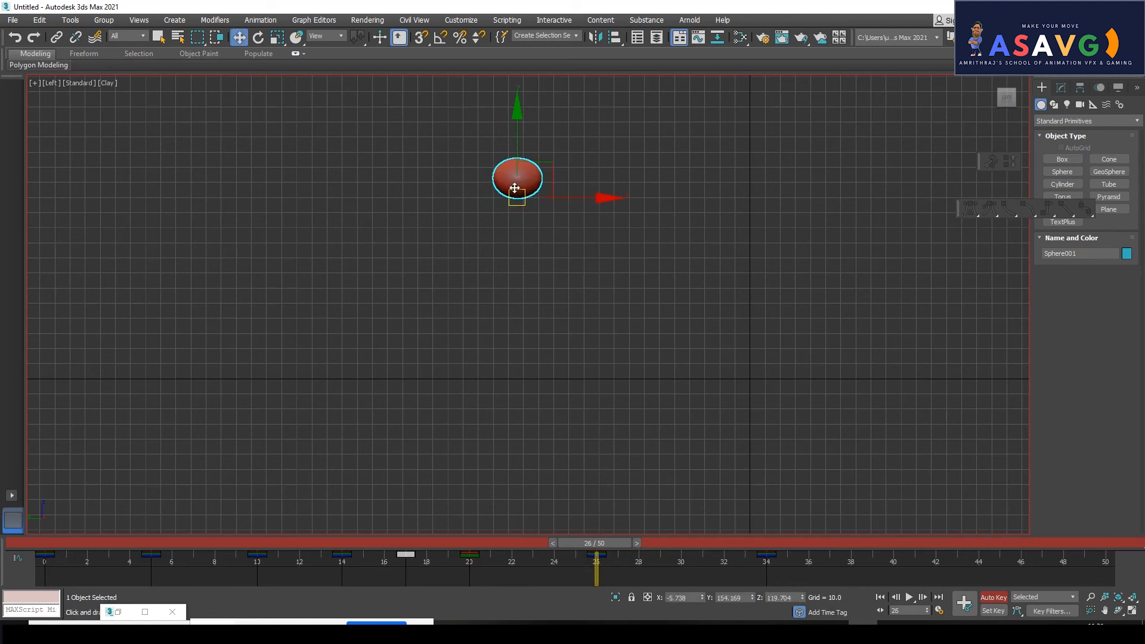
{"action": "key", "text": "r"}
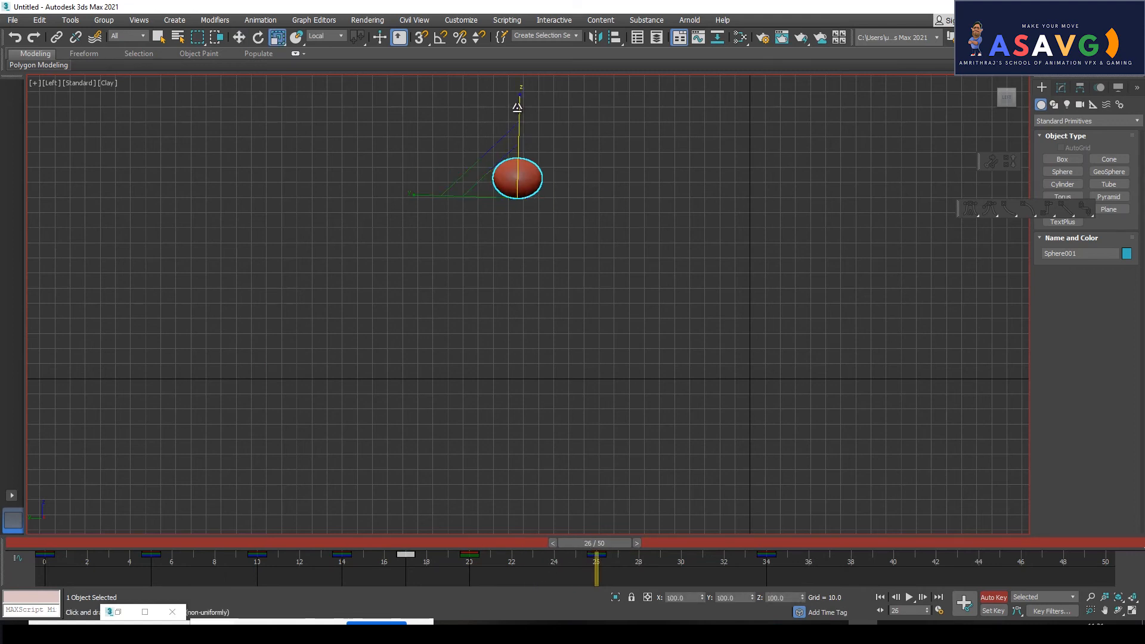
{"action": "mouse_move", "coordinate": [520, 94]}
{"action": "left_mouse_down"}
{"action": "mouse_move", "coordinate": [521, 79]}
{"action": "mouse_move", "coordinate": [520, 103]}
{"action": "left_mouse_up"}
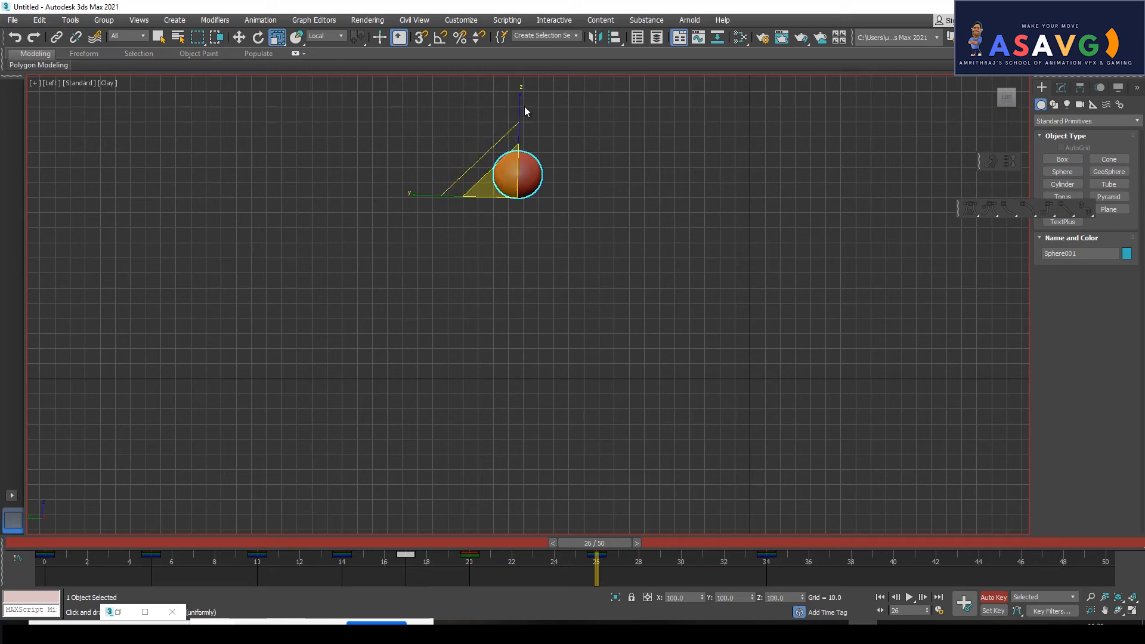
- At frame 30, tilt the sphere backward and stretch it along its local Z axis for the descent
{"action": "left_click_drag", "start_coordinate": [556, 539], "coordinate": [666, 520]}
{"action": "key", "text": "e"}
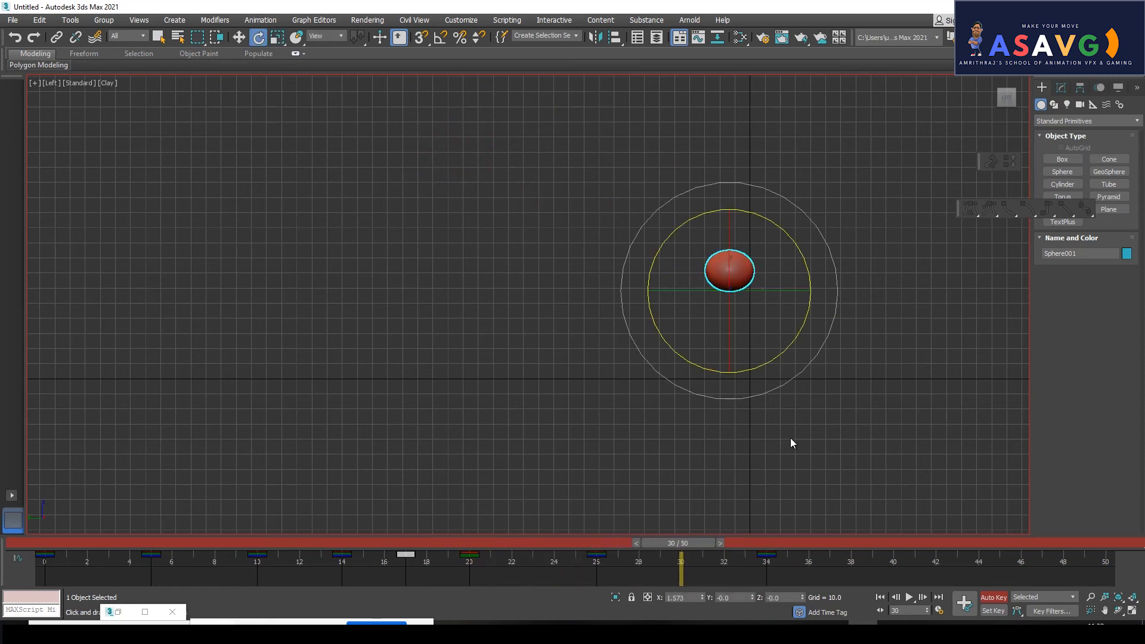
{"action": "left_click_drag", "start_coordinate": [776, 398], "coordinate": [810, 378]}
{"action": "key", "text": "r"}
{"action": "left_click_drag", "start_coordinate": [691, 240], "coordinate": [620, 160]}
{"action": "key", "text": "q"}
- Key the sphere's landing poses at frames 37, 41 and 45, copying the squashed frame 34 key to frame 37
{"action": "left_click_drag", "start_coordinate": [686, 556], "coordinate": [908, 623]}
{"action": "key", "text": "r"}
{"action": "key", "text": "q"}
{"action": "key", "text": "r"}
{"action": "key", "text": "q"}
{"action": "left_click_drag", "start_coordinate": [883, 564], "coordinate": [832, 556]}
{"action": "key", "text": "r"}
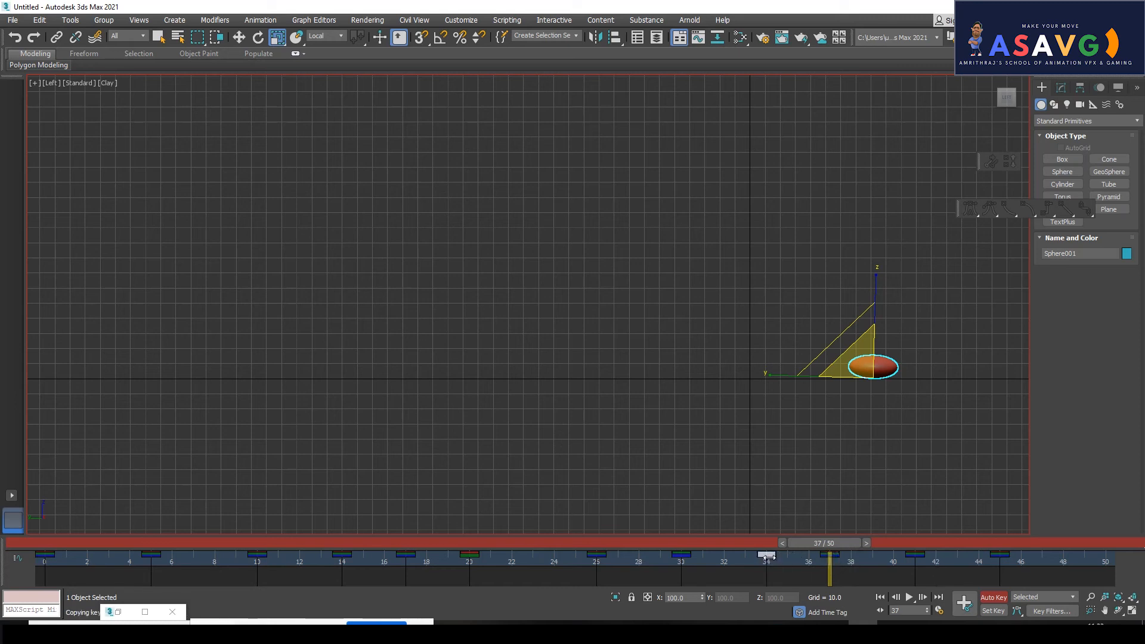
- At frame 34, tilt the sphere slightly backward and stretch it along local Z to about 305%
{"action": "left_click_drag", "start_coordinate": [808, 545], "coordinate": [762, 546]}
{"action": "key", "text": "e"}
{"action": "left_click_drag", "start_coordinate": [933, 466], "coordinate": [945, 455]}
{"action": "key", "text": "r"}
{"action": "left_click_drag", "start_coordinate": [855, 326], "coordinate": [789, 196]}
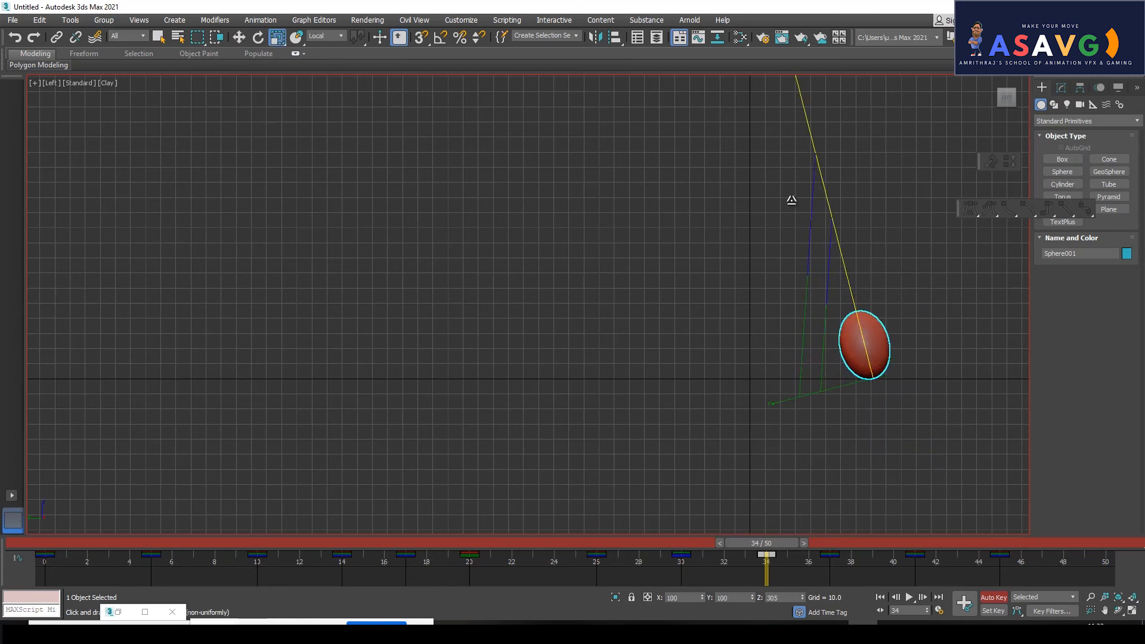
- Adjust the sphere's local Z scale at frame 41 and key its settled shape at frame 48
{"action": "left_click_drag", "start_coordinate": [754, 545], "coordinate": [907, 570]}
{"action": "key", "text": "r"}
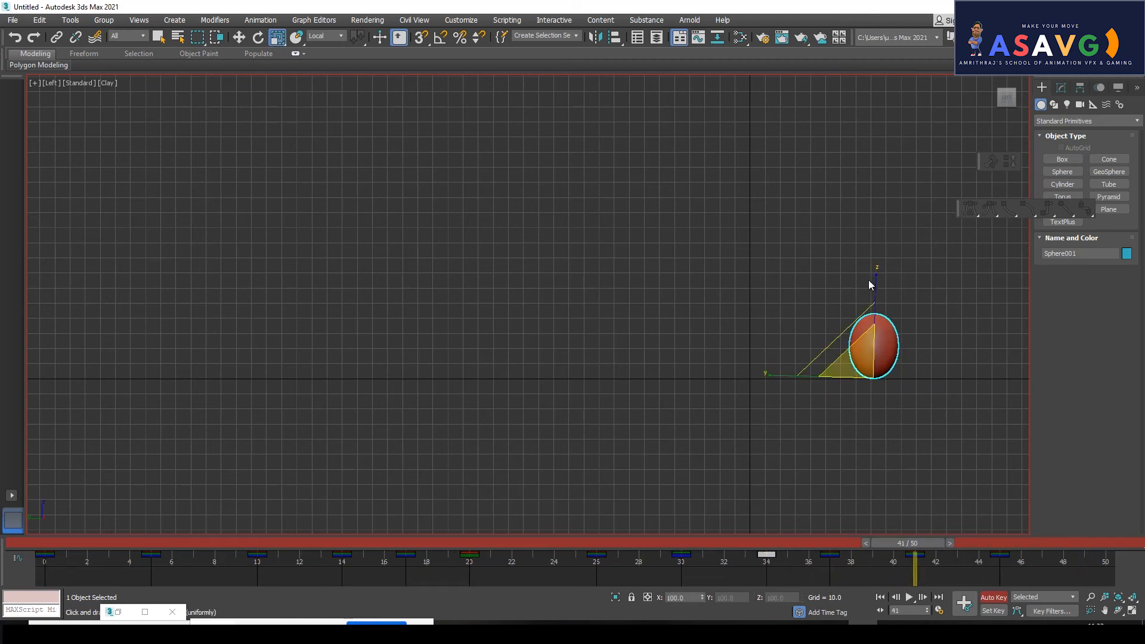
{"action": "left_click_drag", "start_coordinate": [868, 280], "coordinate": [875, 279]}
{"action": "left_click_drag", "start_coordinate": [907, 543], "coordinate": [979, 570]}
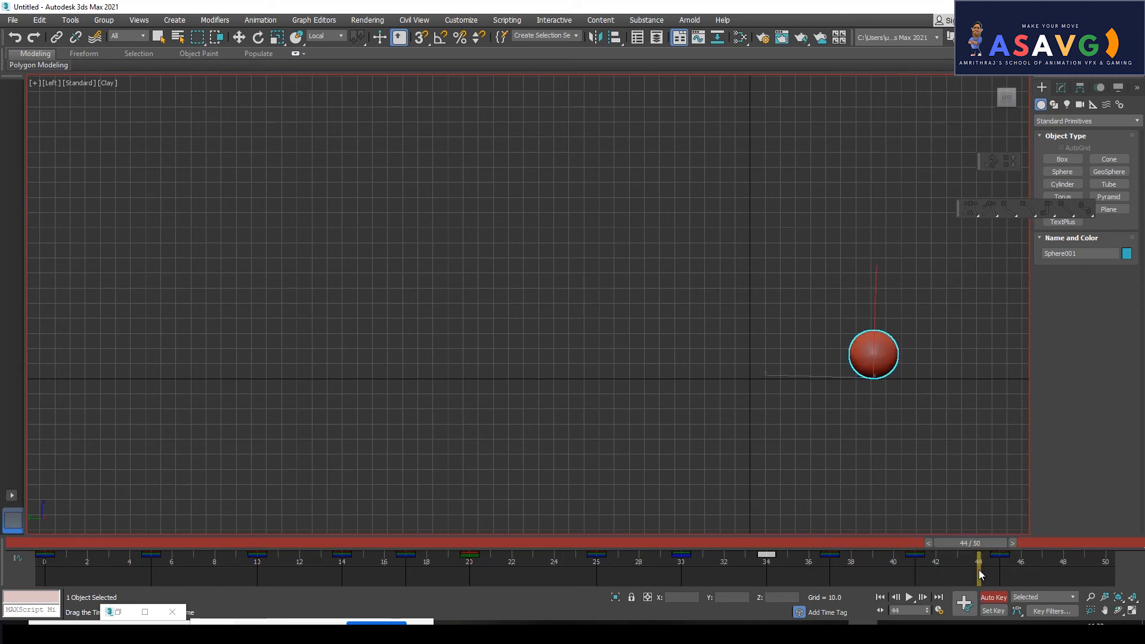
{"action": "left_click_drag", "start_coordinate": [1063, 579], "coordinate": [1084, 576]}
{"action": "key", "text": "r"}
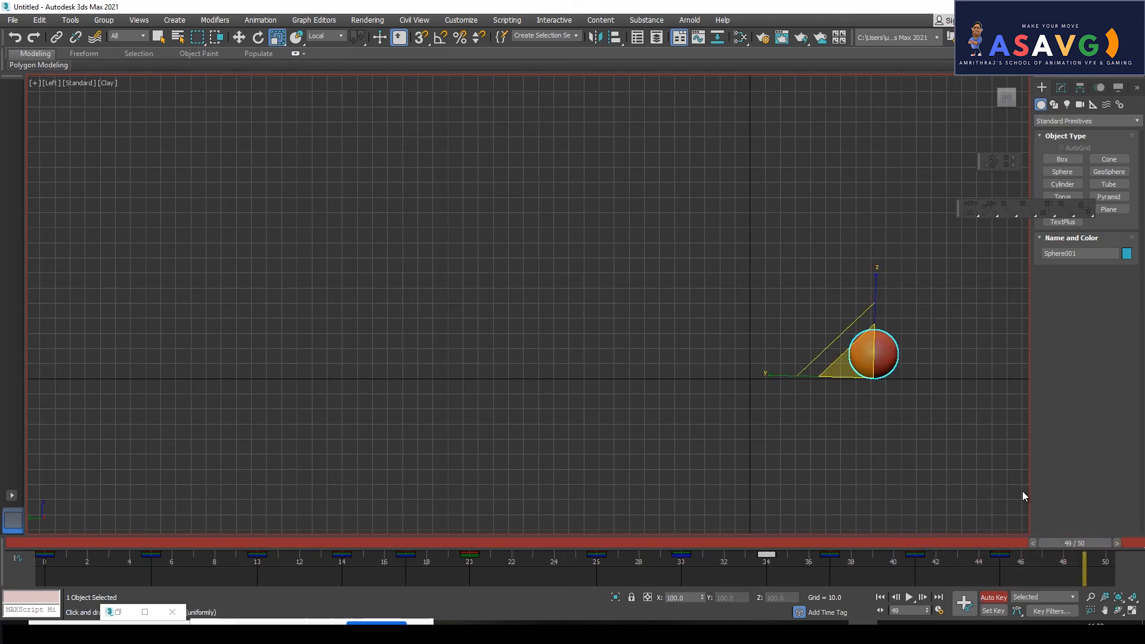
{"action": "left_click", "coordinate": [1007, 545]}
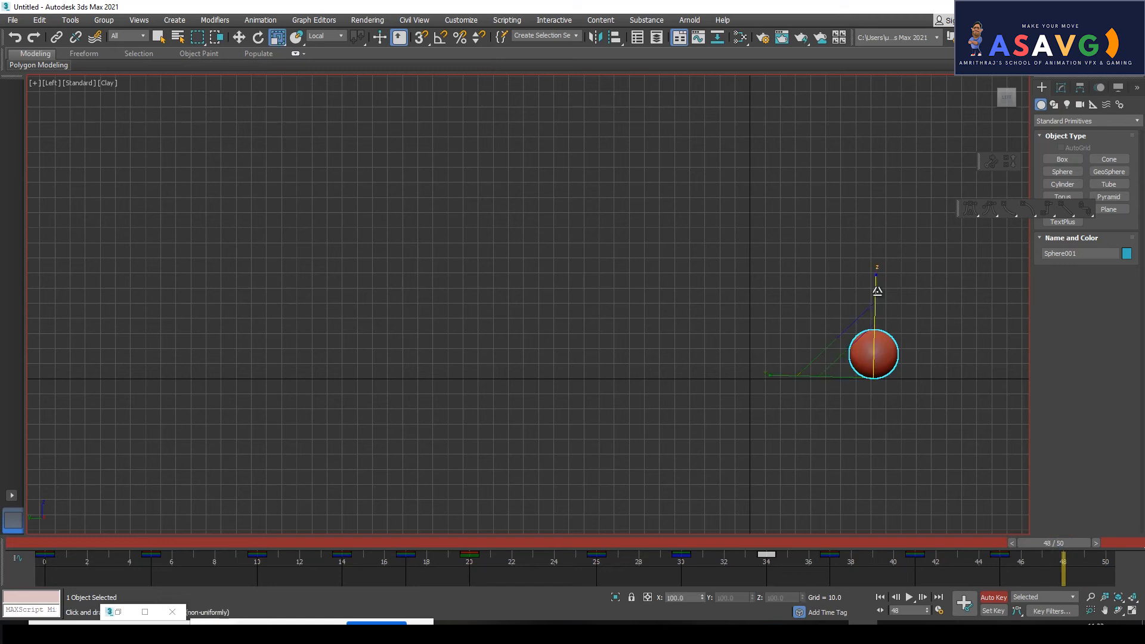
- At frame 30, reduce the sphere's backward tilt and shorten it along its local Z axis
{"action": "left_click_drag", "start_coordinate": [1049, 542], "coordinate": [679, 554]}
{"action": "key", "text": "r"}
{"action": "key", "text": "r"}
{"action": "key", "text": "e"}
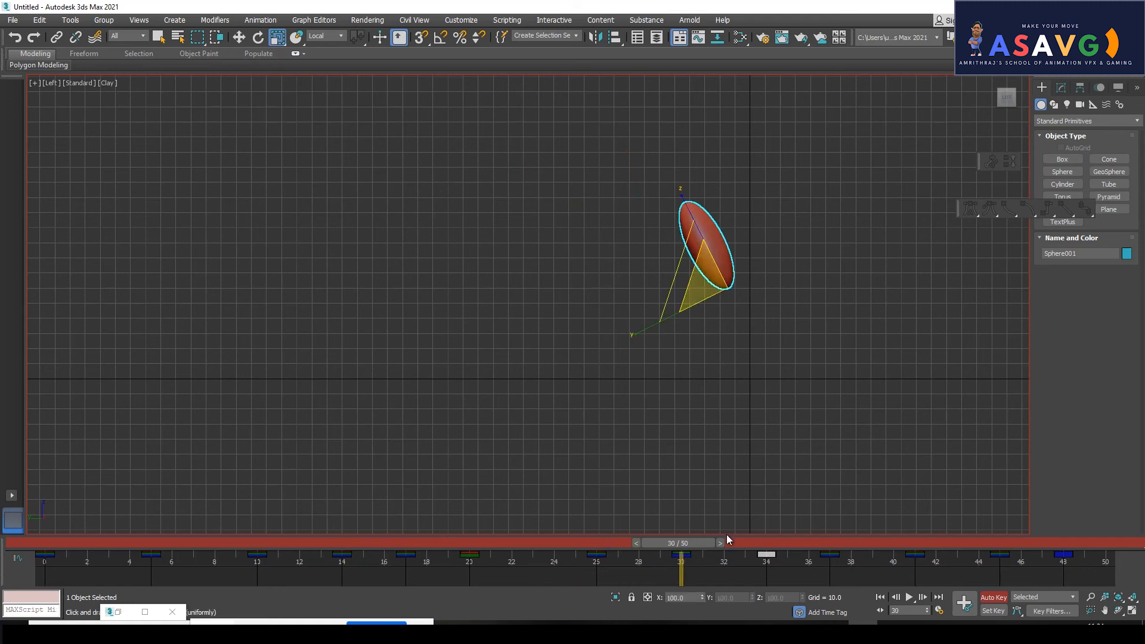
{"action": "left_click_drag", "start_coordinate": [799, 364], "coordinate": [775, 394]}
{"action": "key", "text": "w"}
{"action": "key", "text": "r"}
{"action": "left_click_drag", "start_coordinate": [714, 182], "coordinate": [760, 507]}
- At frame 34, stretch the sphere further along local Z and narrow it along local Y
{"action": "left_click_drag", "start_coordinate": [685, 545], "coordinate": [770, 565]}
{"action": "key", "text": "r"}
{"action": "left_click_drag", "start_coordinate": [850, 322], "coordinate": [831, 281]}
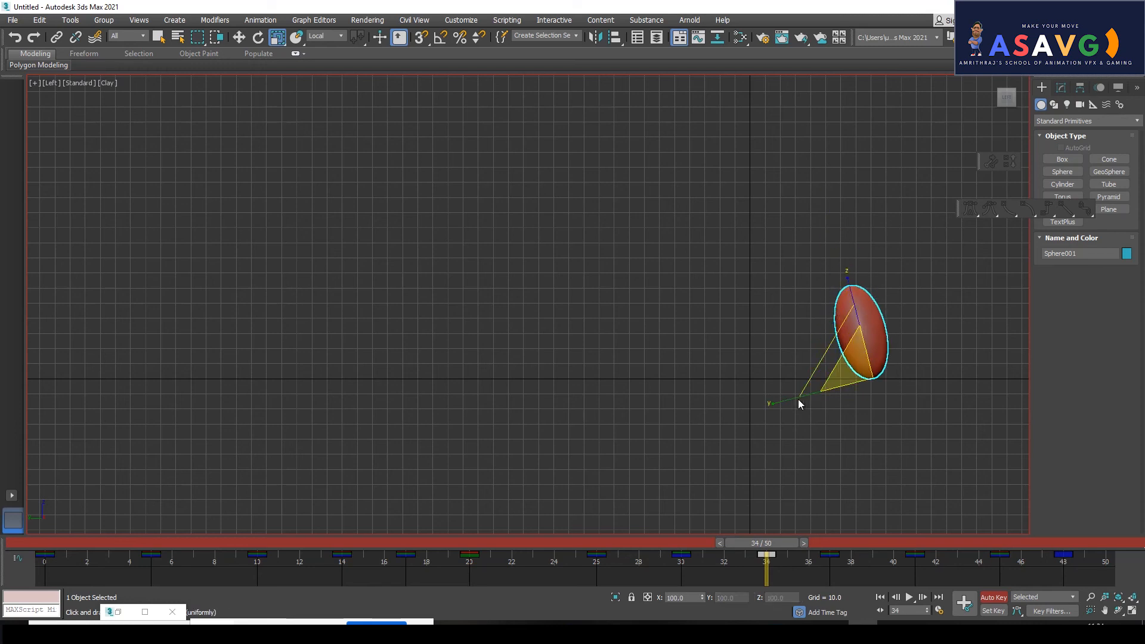
{"action": "left_click_drag", "start_coordinate": [770, 403], "coordinate": [801, 397]}
- Return to frame 30, increase the sphere's backward tilt and stretch it along its local Z axis
{"action": "mouse_move", "coordinate": [742, 546]}
{"action": "left_mouse_down"}
{"action": "mouse_move", "coordinate": [614, 545]}
{"action": "mouse_move", "coordinate": [759, 582]}
{"action": "mouse_move", "coordinate": [687, 567]}
{"action": "left_mouse_up"}
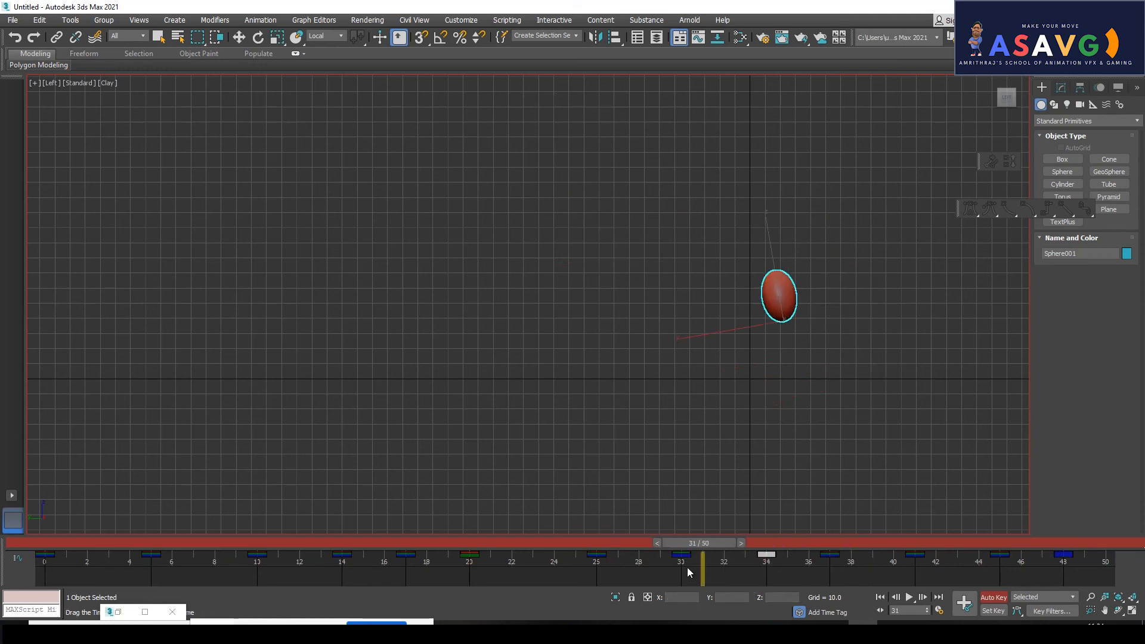
{"action": "left_click", "coordinate": [677, 567]}
{"action": "key", "text": "e"}
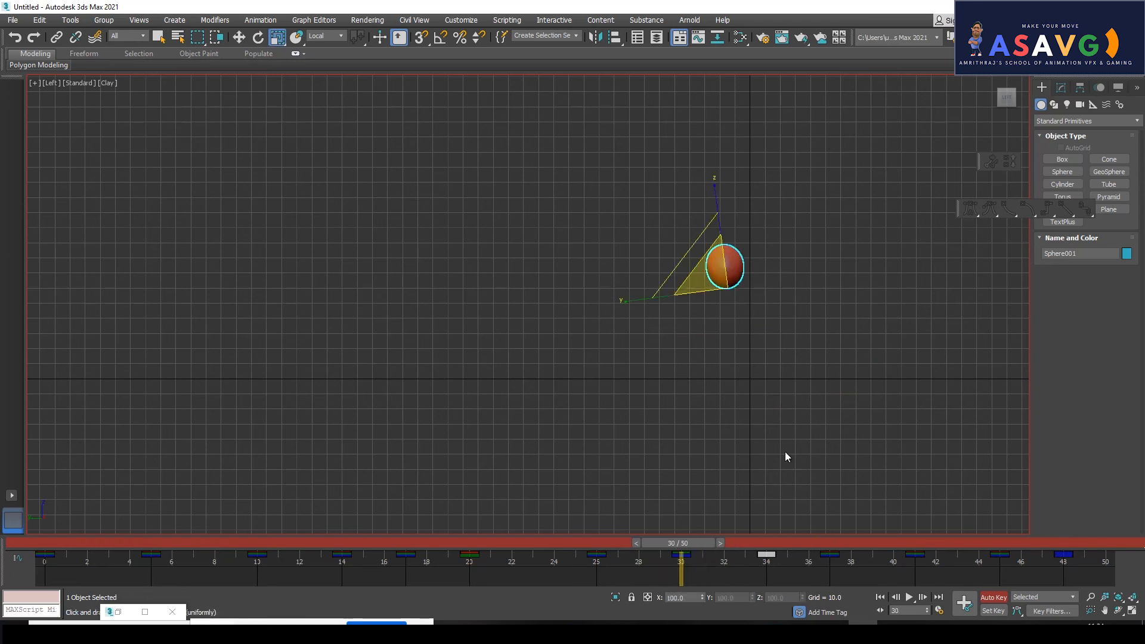
{"action": "mouse_move", "coordinate": [699, 246]}
{"action": "left_mouse_down"}
{"action": "mouse_move", "coordinate": [626, 295]}
{"action": "mouse_move", "coordinate": [700, 253]}
{"action": "left_mouse_up"}
{"action": "left_click", "coordinate": [784, 380]}
{"action": "key", "text": "ctrl+z"}
{"action": "key", "text": "w"}
{"action": "key", "text": "r"}
{"action": "left_click_drag", "start_coordinate": [687, 193], "coordinate": [664, 169]}
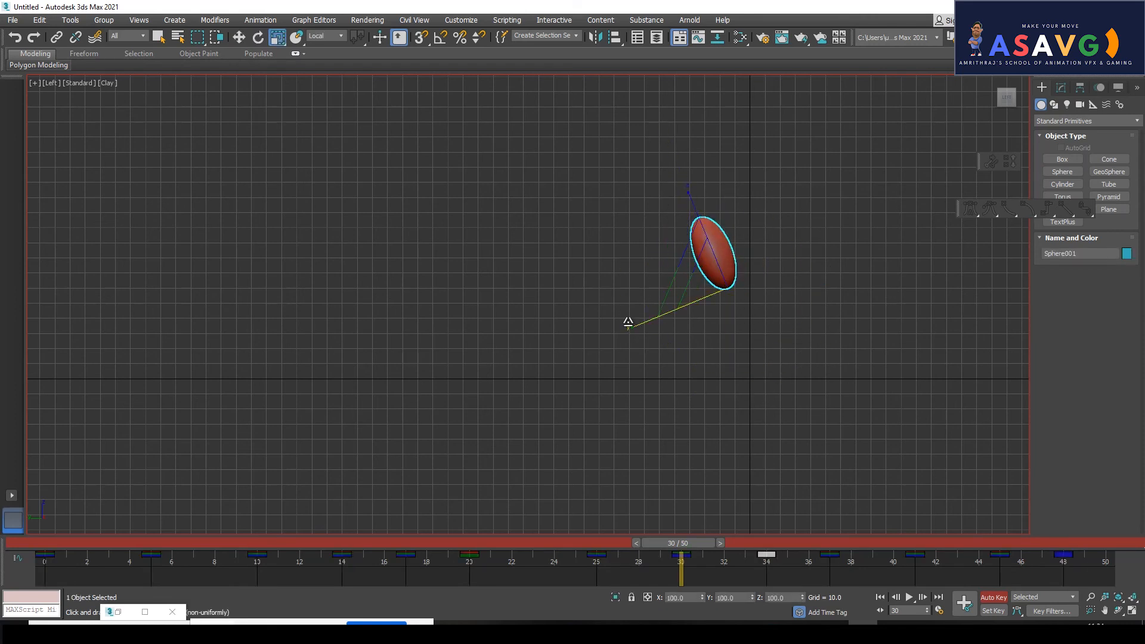
- At frame 34, shorten the sphere along local Z and adjust its local Y width to soften the stretch
{"action": "left_click_drag", "start_coordinate": [696, 544], "coordinate": [769, 563]}
{"action": "key", "text": "r"}
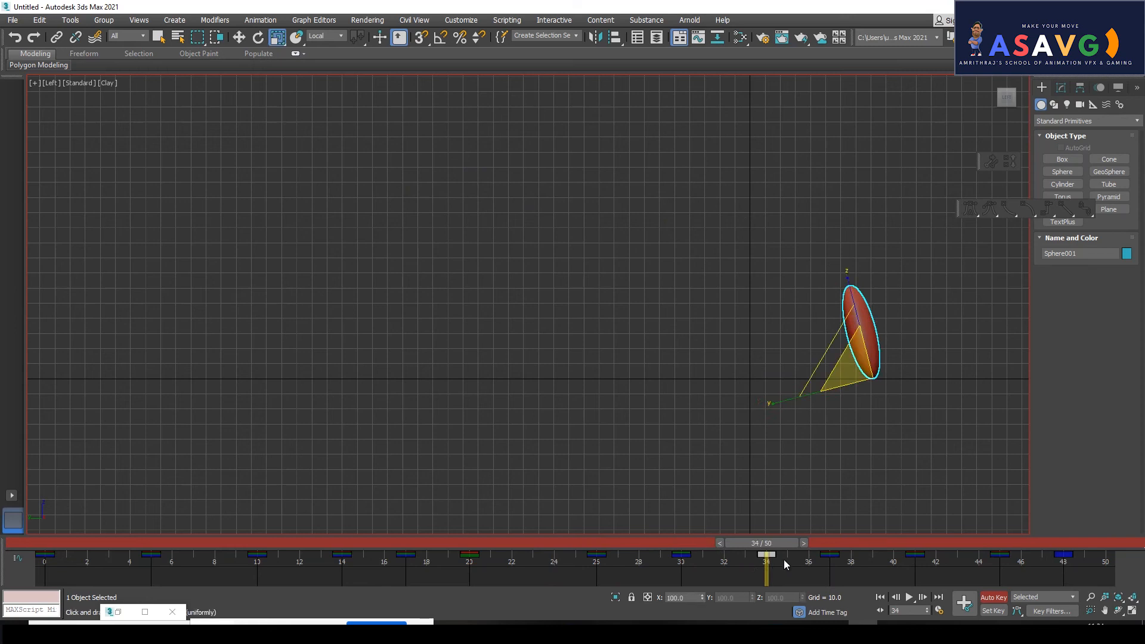
{"action": "left_click_drag", "start_coordinate": [849, 273], "coordinate": [853, 302]}
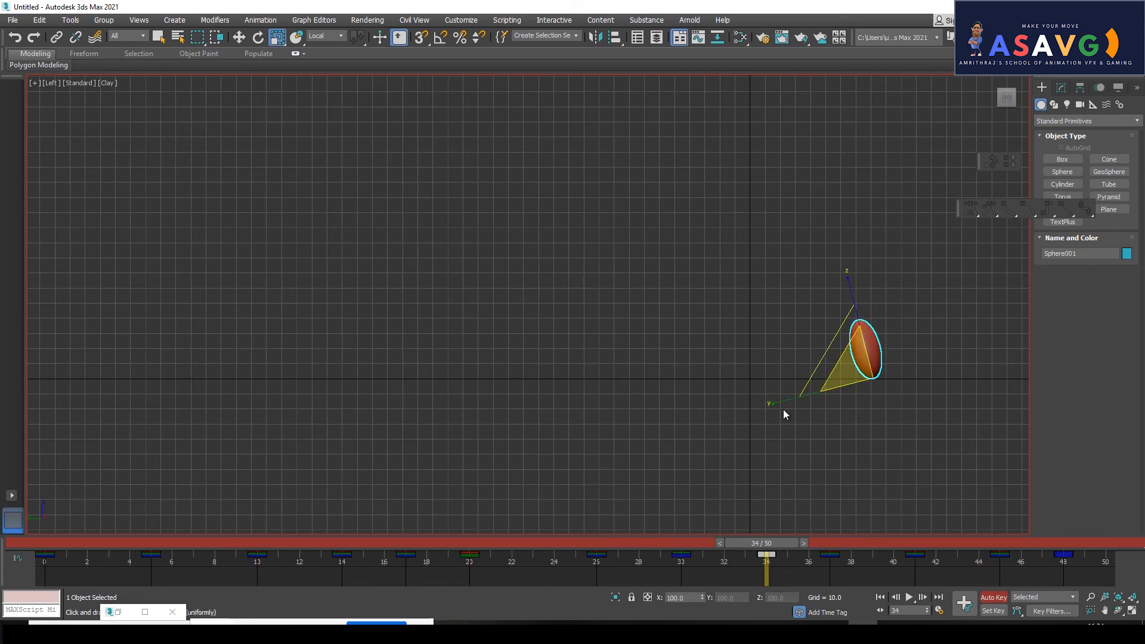
{"action": "left_click_drag", "start_coordinate": [779, 401], "coordinate": [771, 388]}
- Create a preview animation of the Left viewport, play it to check the jump and close the player
{"action": "left_click_drag", "start_coordinate": [756, 543], "coordinate": [41, 545]}
{"action": "key", "text": "r"}
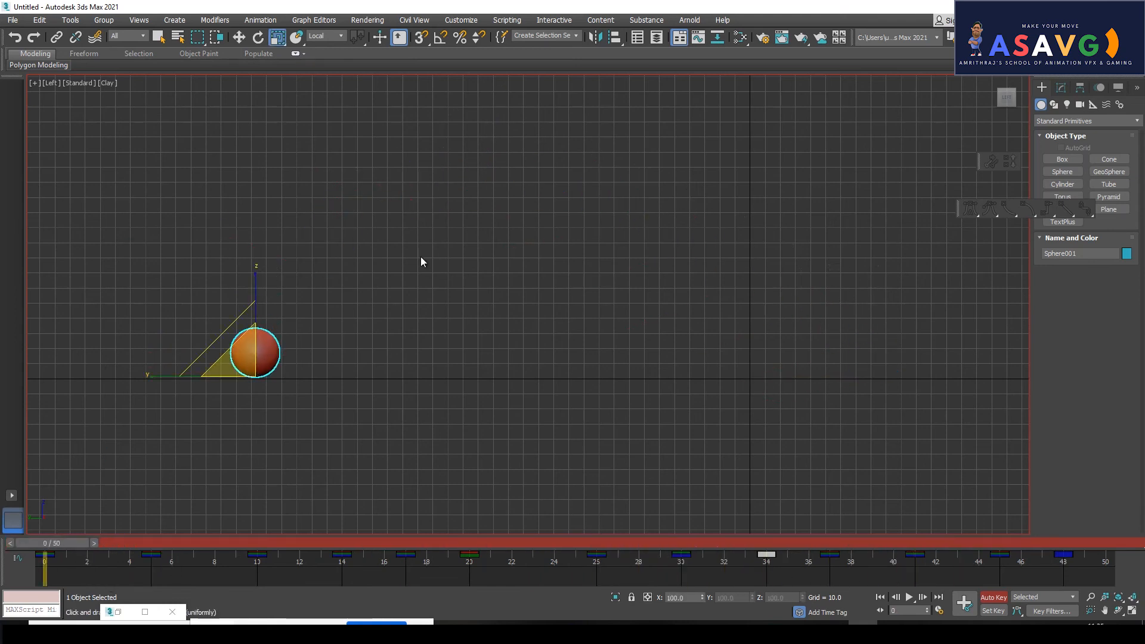
{"action": "left_click", "coordinate": [34, 83]}
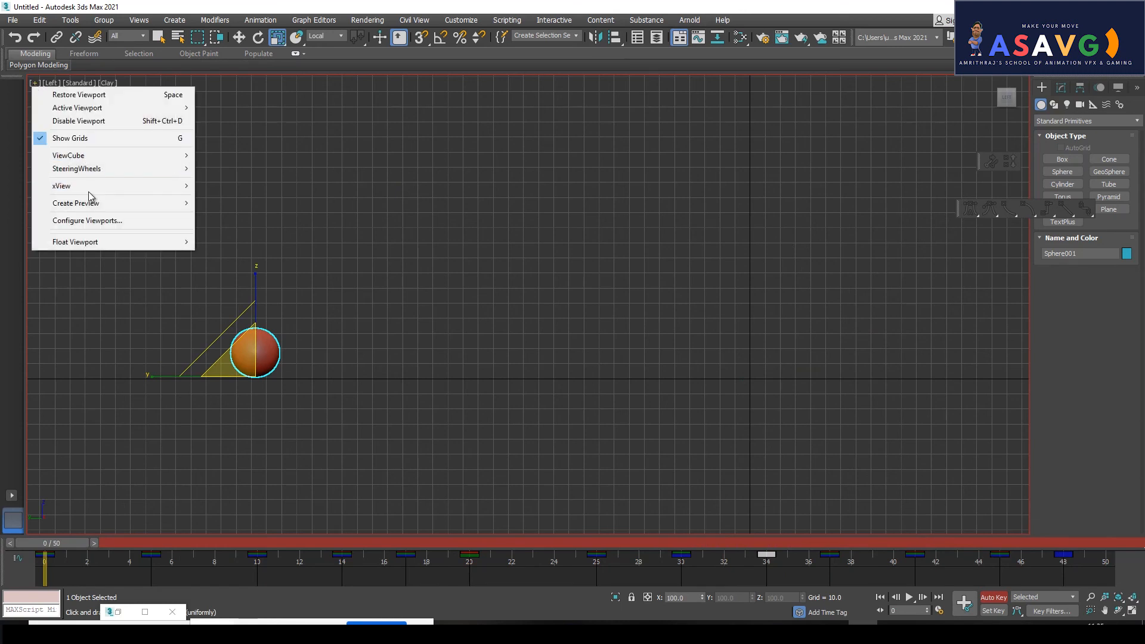
{"action": "mouse_move", "coordinate": [98, 204]}
{"action": "left_click", "coordinate": [230, 215]}
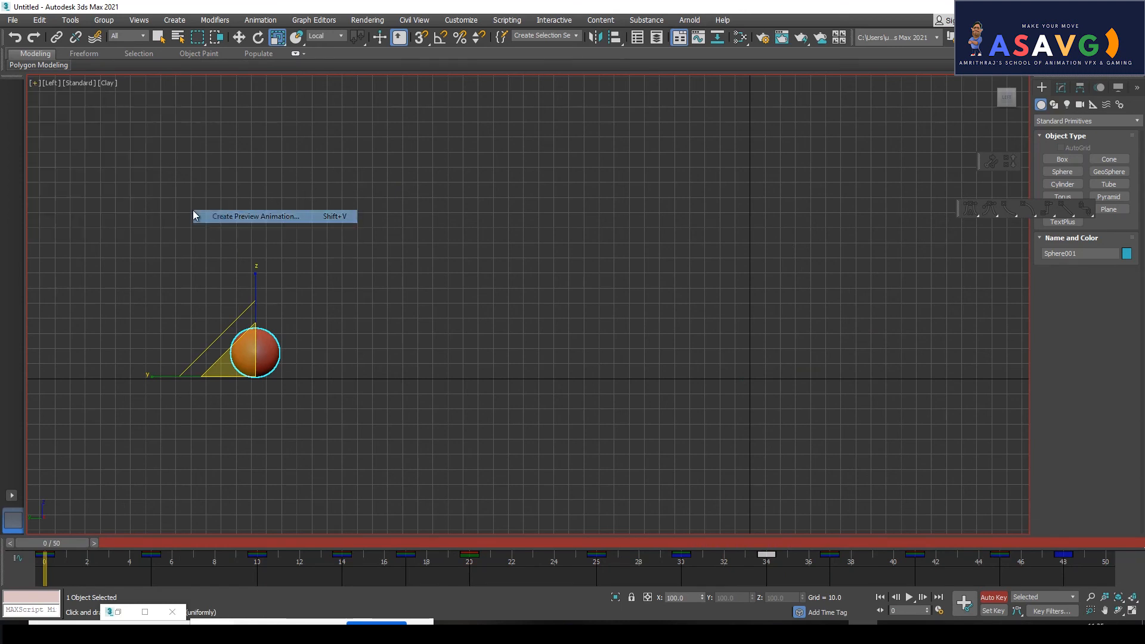
{"action": "left_click", "coordinate": [622, 490]}
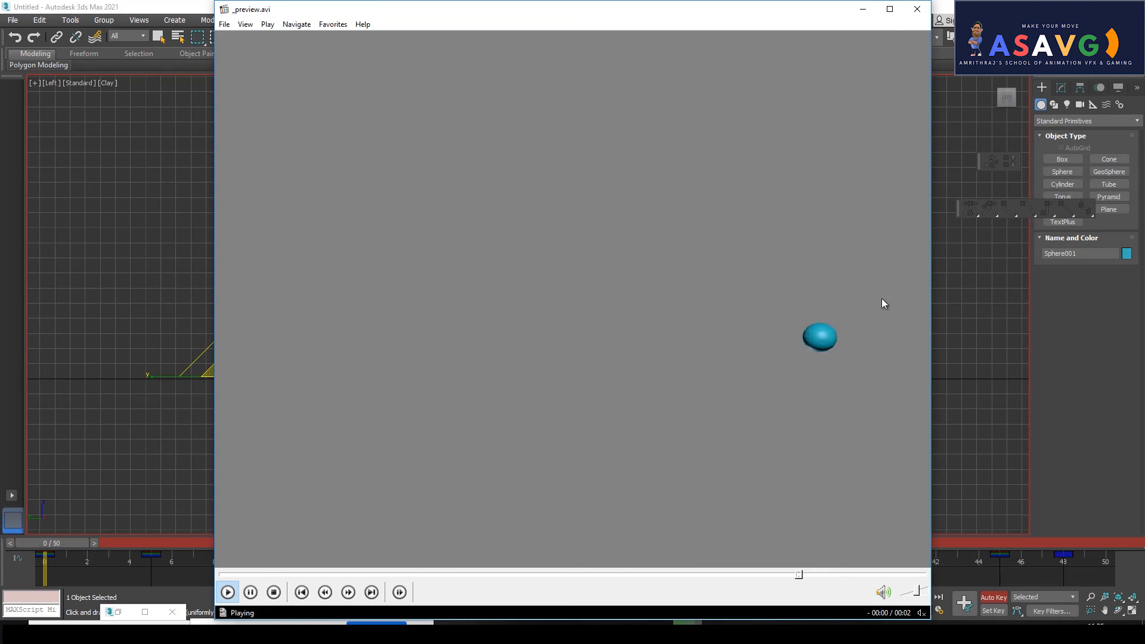
{"action": "left_click", "coordinate": [266, 508]}
{"action": "left_click", "coordinate": [226, 591]}
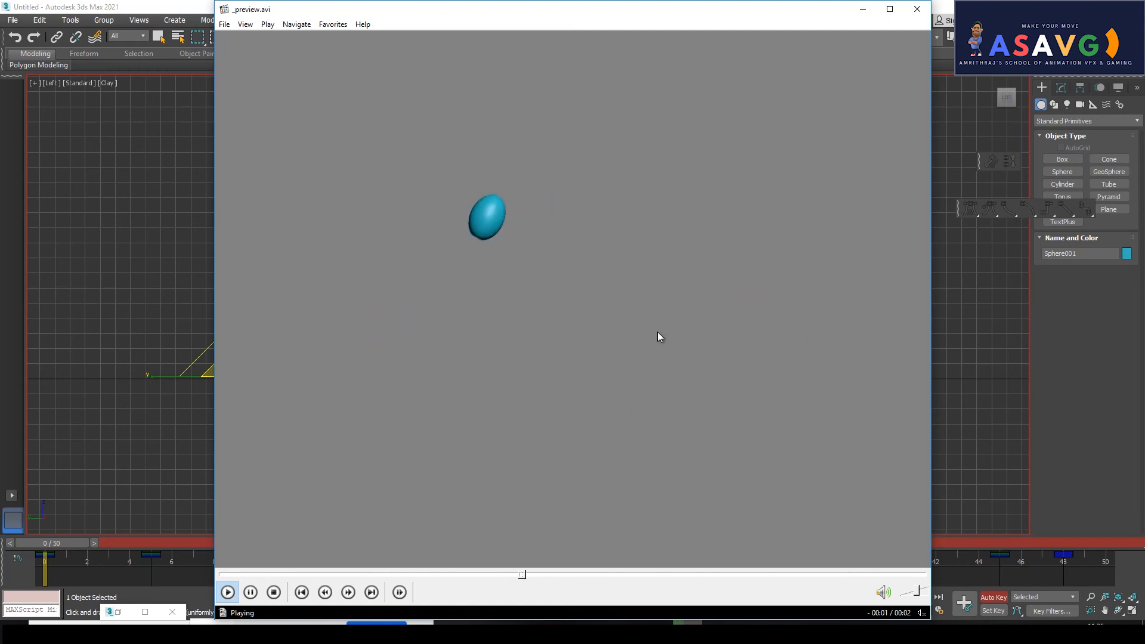
{"action": "key", "text": "space"}
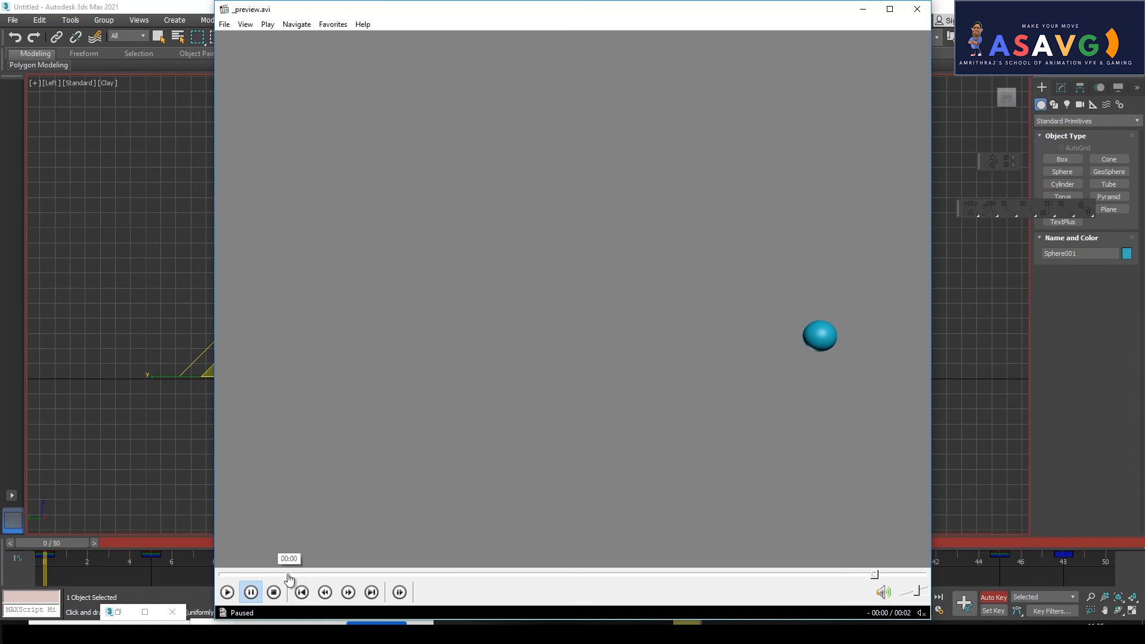
{"action": "key", "text": "space"}
{"action": "key", "text": "space"}
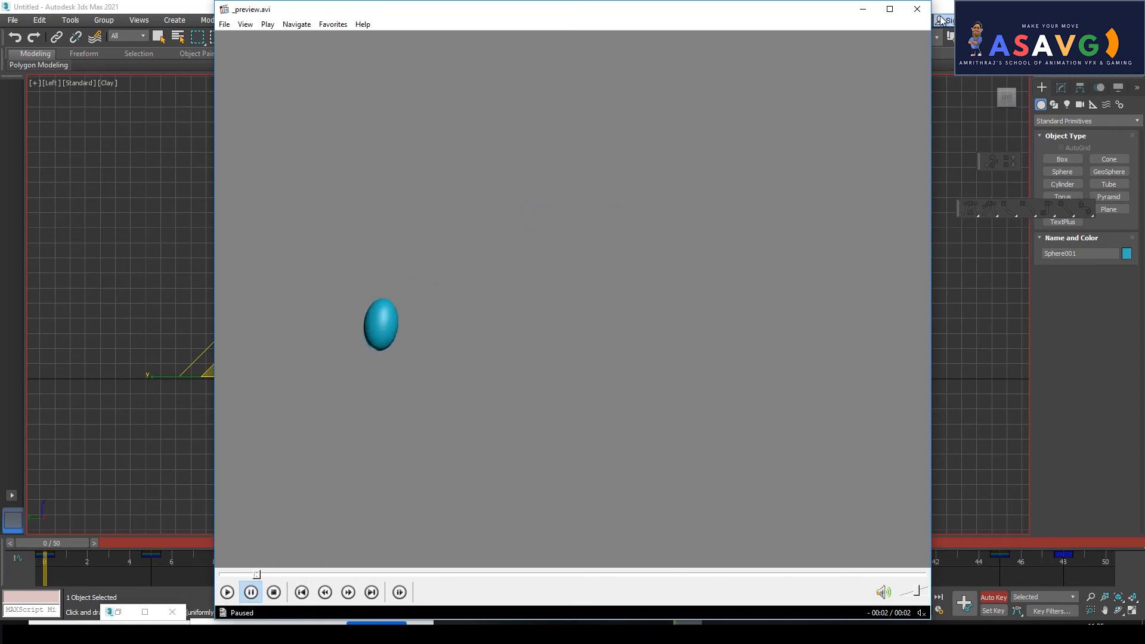
{"action": "left_click", "coordinate": [917, 10]}
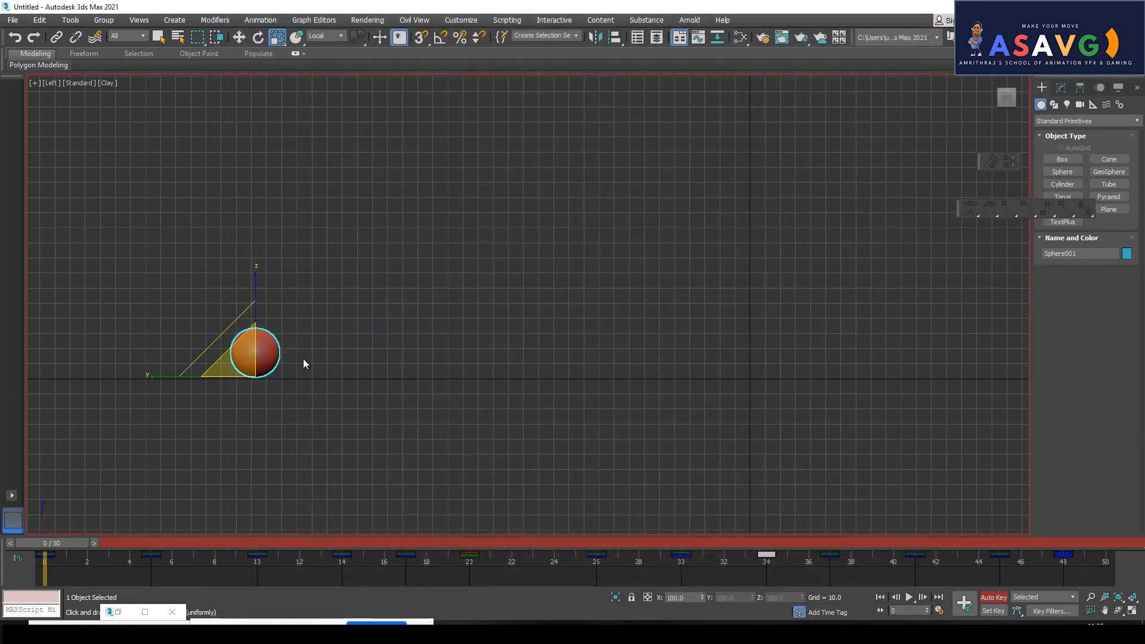
- Set the animation's end time to 60 in the time configuration
{"action": "left_click_drag", "start_coordinate": [56, 543], "coordinate": [348, 578]}
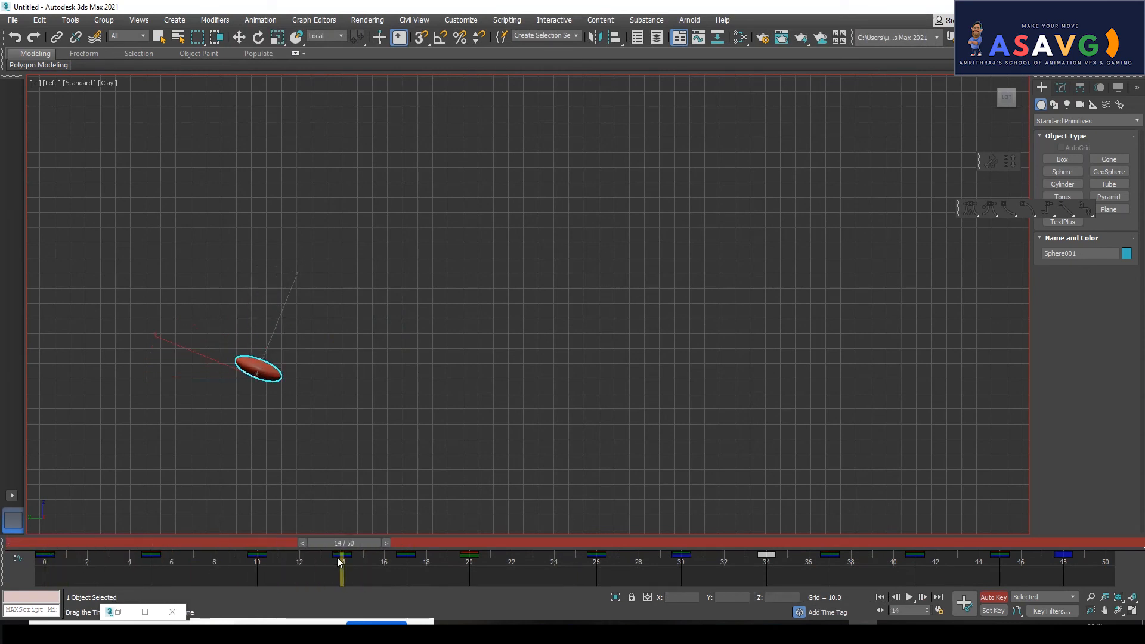
{"action": "key", "text": "r"}
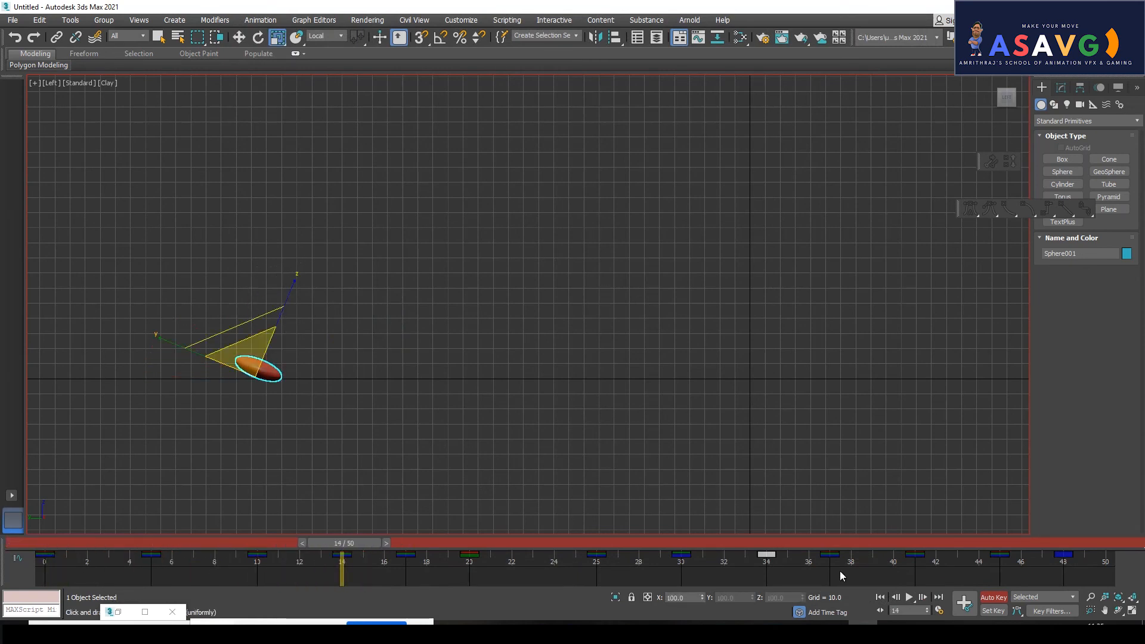
{"action": "left_click", "coordinate": [940, 610]}
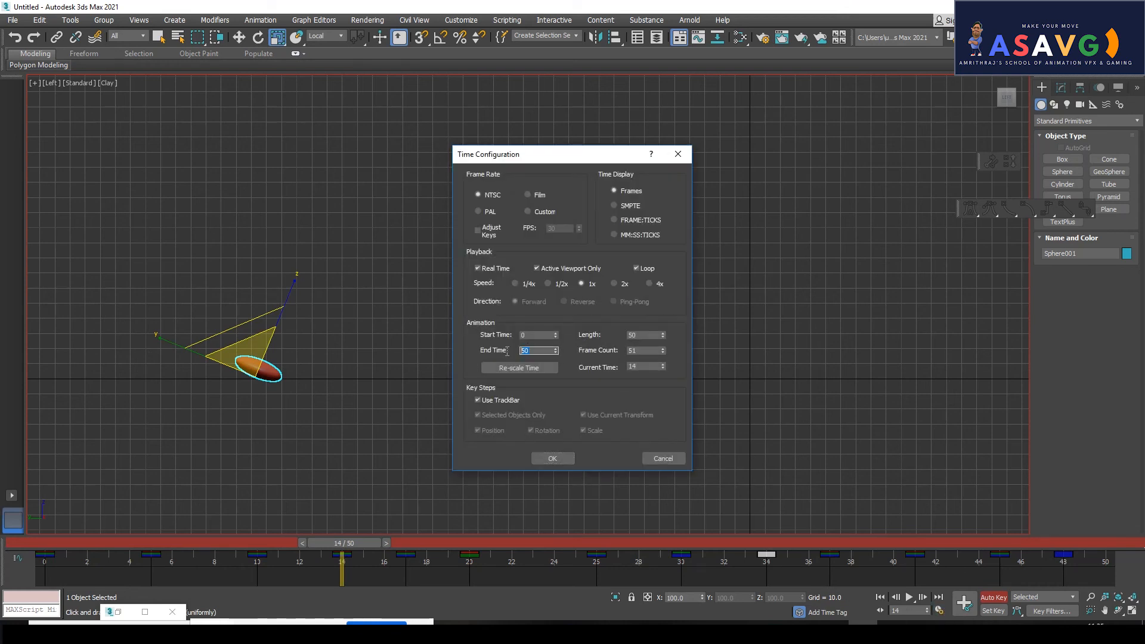
{"action": "left_click", "coordinate": [551, 459]}
- Shift all the sphere's keys from frame 14 onward four frames later, so the first one sits at frame 18
{"action": "left_click_drag", "start_coordinate": [217, 539], "coordinate": [941, 564]}
{"action": "key", "text": "r"}
{"action": "left_click_drag", "start_coordinate": [289, 556], "coordinate": [363, 555]}
{"action": "mouse_move", "coordinate": [295, 545]}
{"action": "left_mouse_down"}
{"action": "mouse_move", "coordinate": [93, 544]}
{"action": "mouse_move", "coordinate": [308, 553]}
{"action": "left_mouse_up"}
{"action": "left_click_drag", "start_coordinate": [376, 571], "coordinate": [340, 558]}
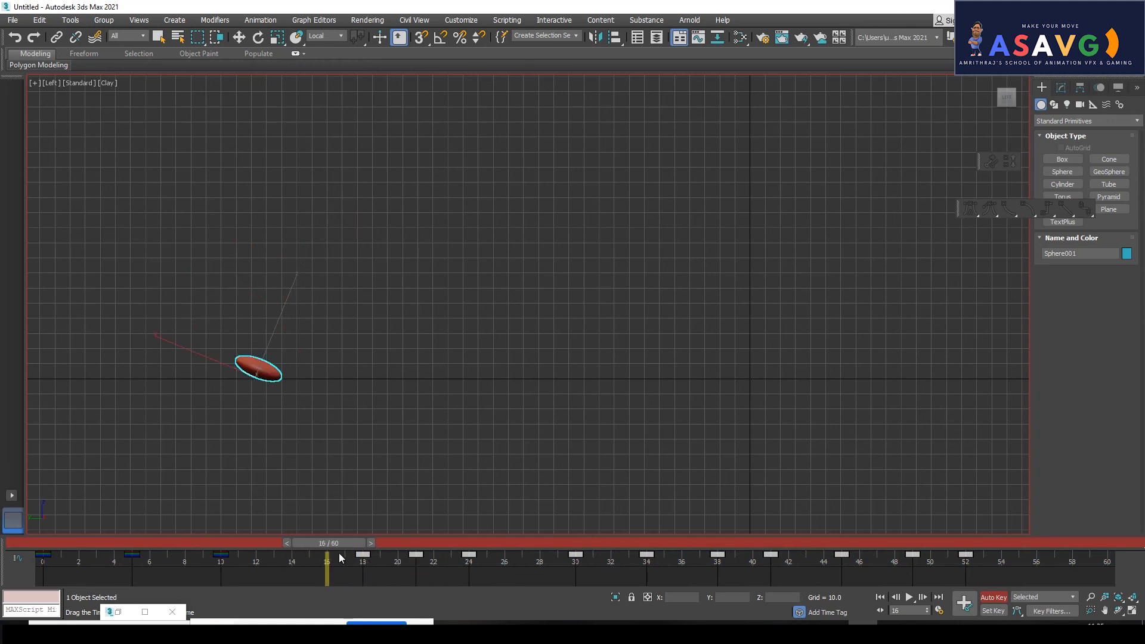
{"action": "key", "text": "r"}
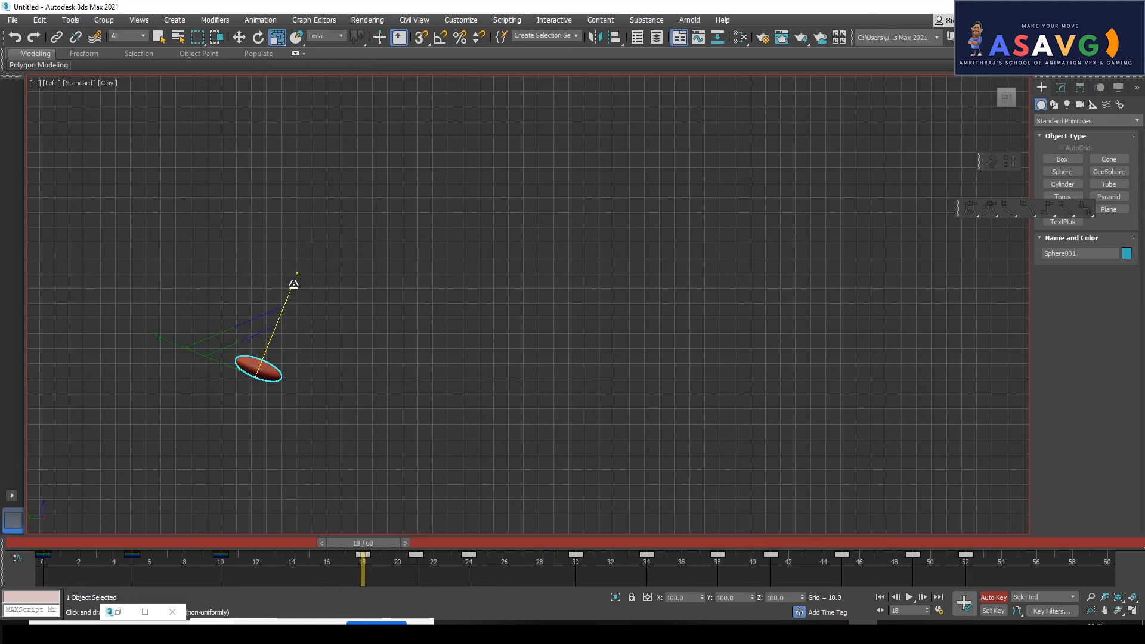
- Tighten the timing by moving the takeoff keys to frames 20 and 23 and the landing keys to frames 37, 40, 43, 47 and 50
{"action": "left_click_drag", "start_coordinate": [354, 545], "coordinate": [246, 564]}
{"action": "key", "text": "r"}
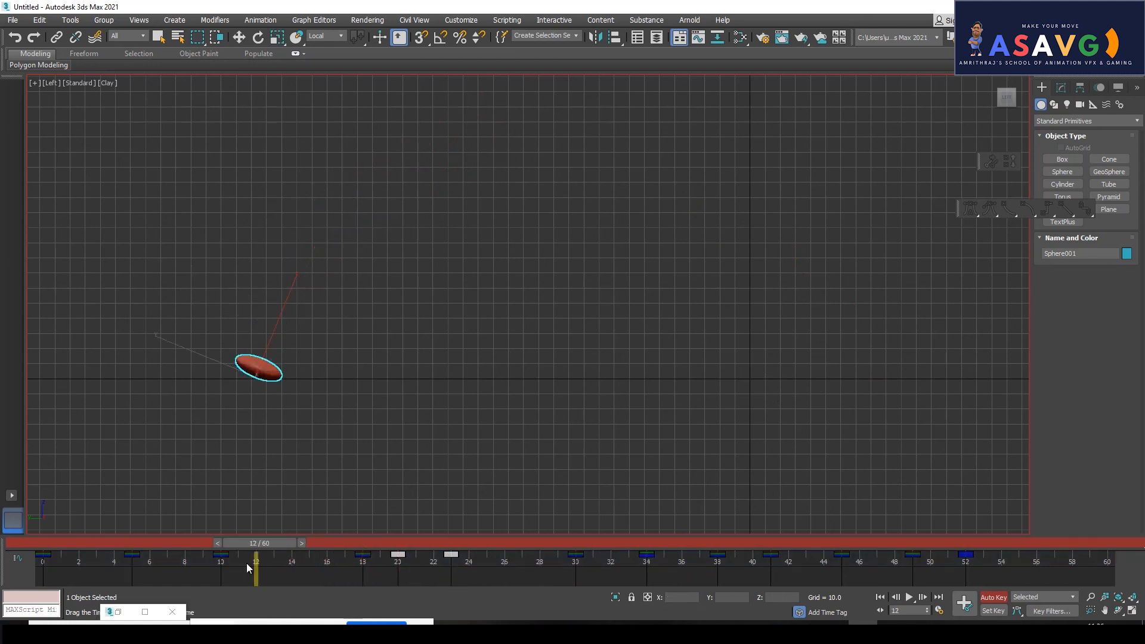
{"action": "left_click_drag", "start_coordinate": [363, 560], "coordinate": [699, 553]}
{"action": "key", "text": "r"}
{"action": "left_click_drag", "start_coordinate": [770, 554], "coordinate": [754, 558]}
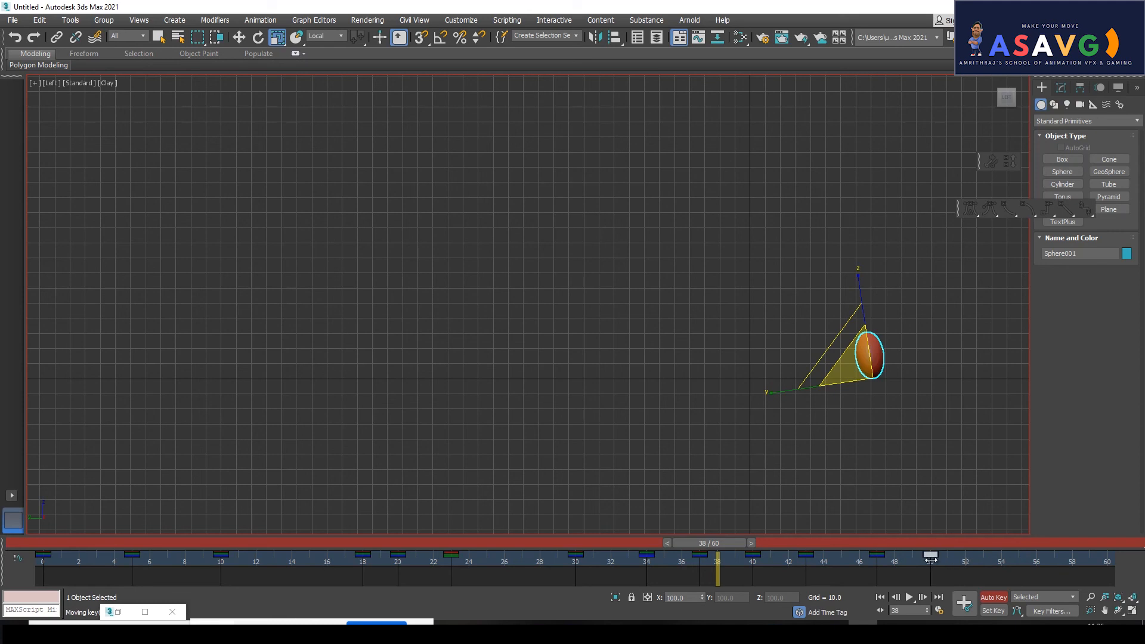
- Return the timeline to frame 0 and create a preview animation of the Left viewport to check the tightened timing
{"action": "left_click_drag", "start_coordinate": [722, 545], "coordinate": [64, 571]}
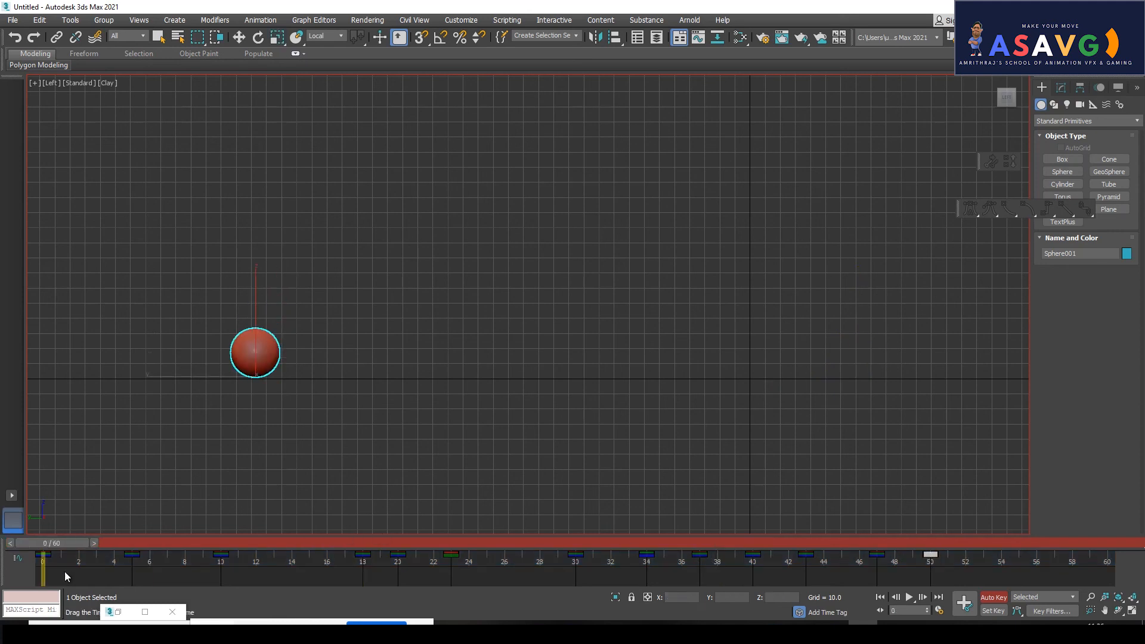
{"action": "left_click", "coordinate": [33, 83]}
{"action": "mouse_move", "coordinate": [95, 203]}
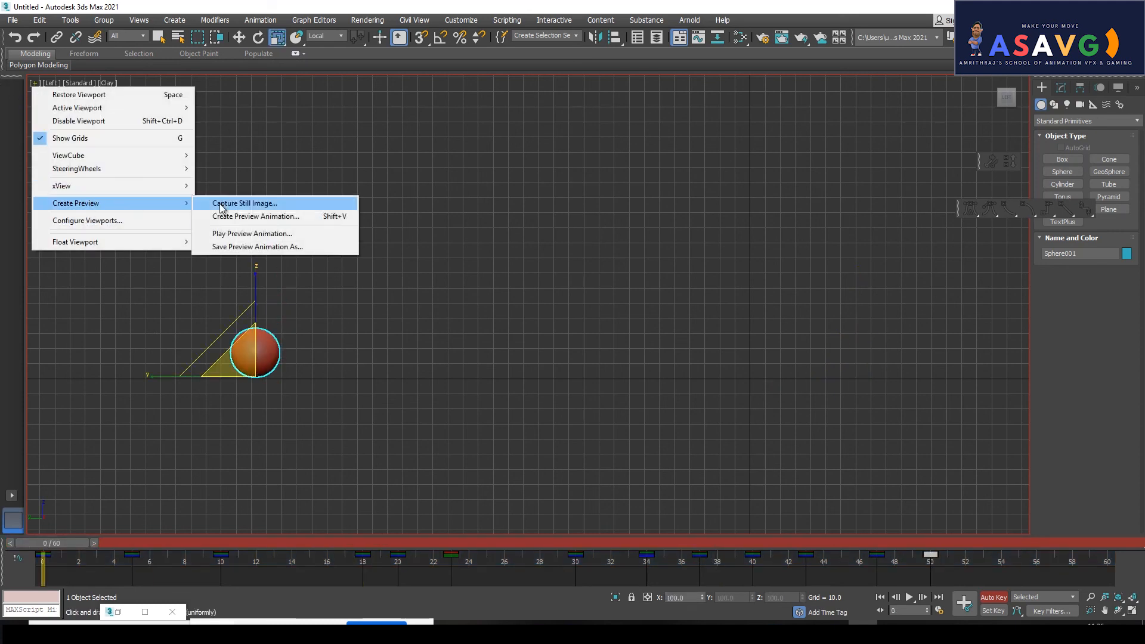
{"action": "left_click", "coordinate": [251, 216]}
{"action": "left_click", "coordinate": [621, 487]}
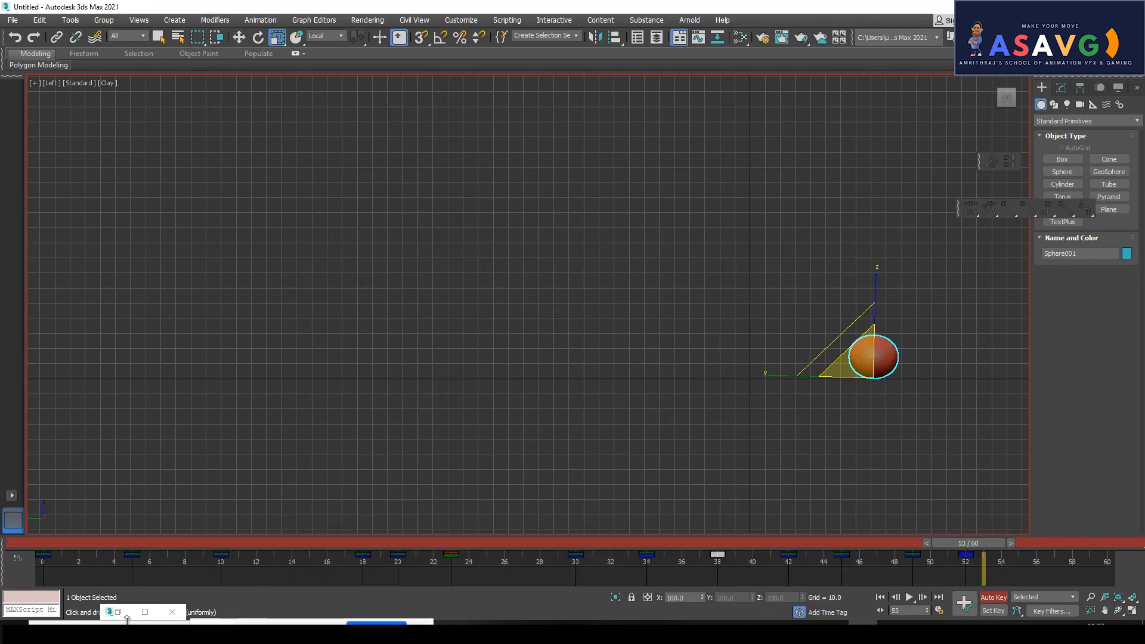
- Isolate the sphere's Z Position curve in the Curve Editor and break the tangents of the landing keys at frames 38 and 42
{"action": "left_click", "coordinate": [126, 614]}
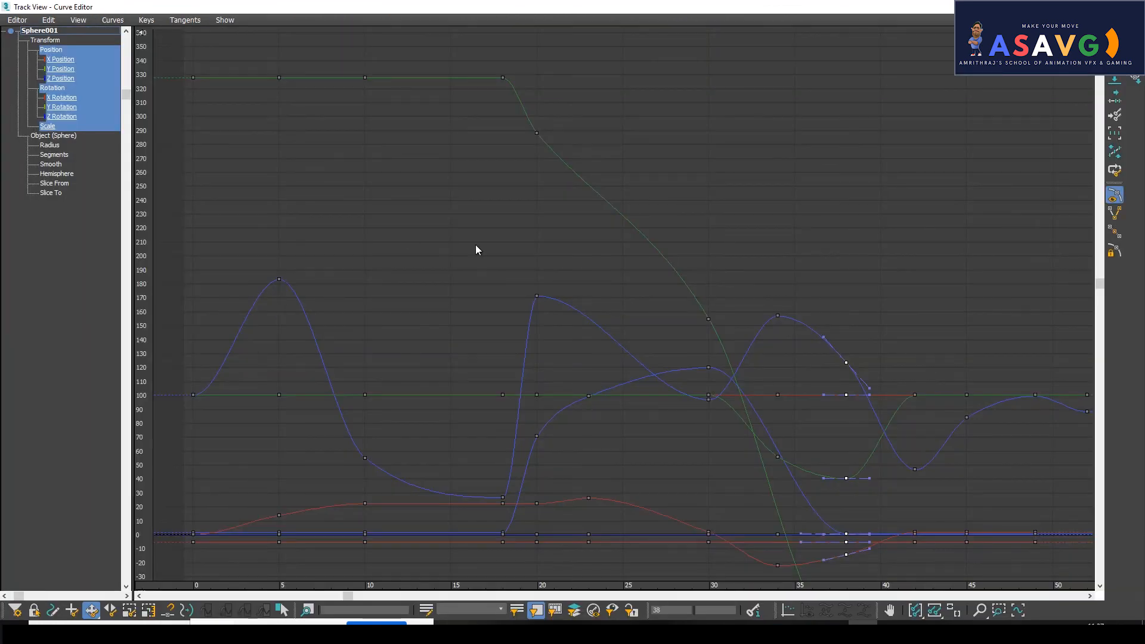
{"action": "left_click", "coordinate": [62, 78]}
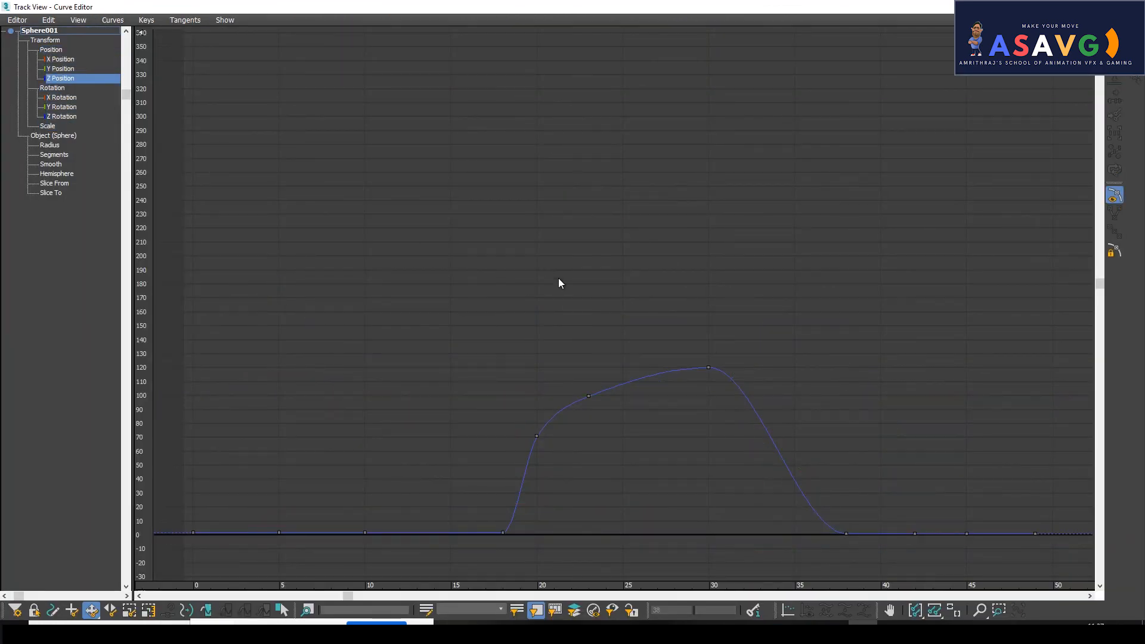
{"action": "left_click_drag", "start_coordinate": [785, 411], "coordinate": [966, 542]}
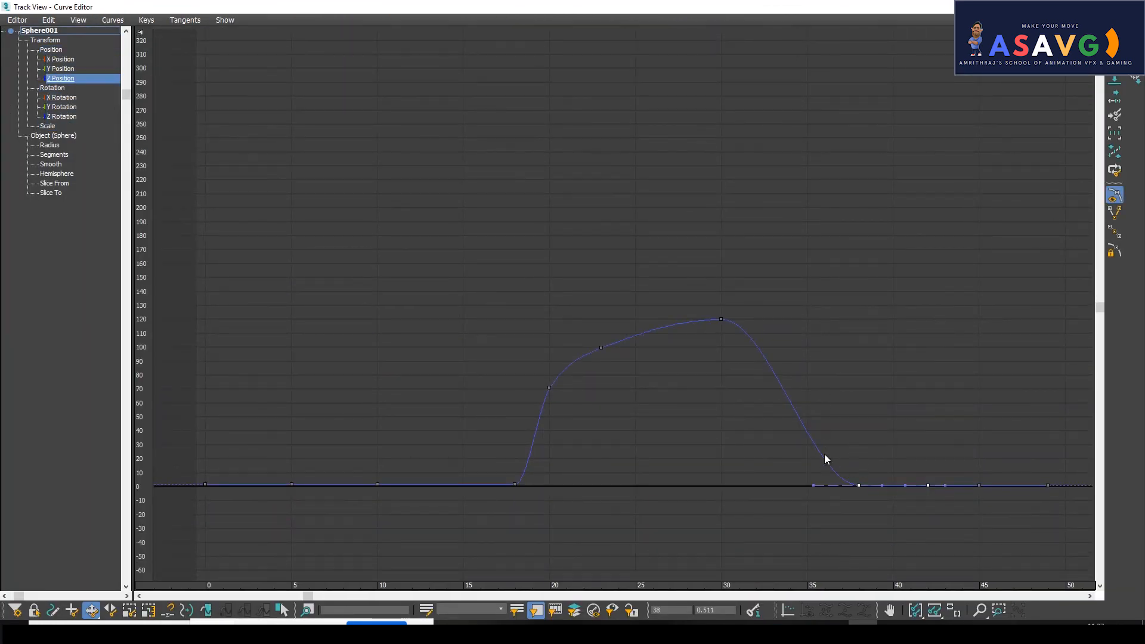
{"action": "left_click", "coordinate": [184, 20]}
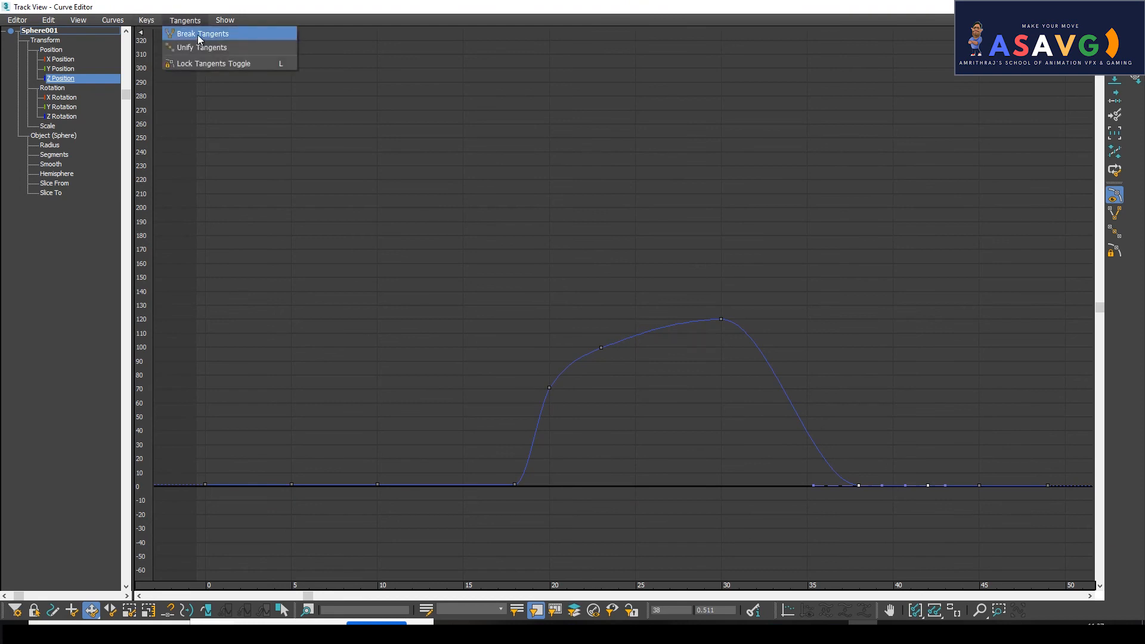
{"action": "left_click", "coordinate": [199, 34]}
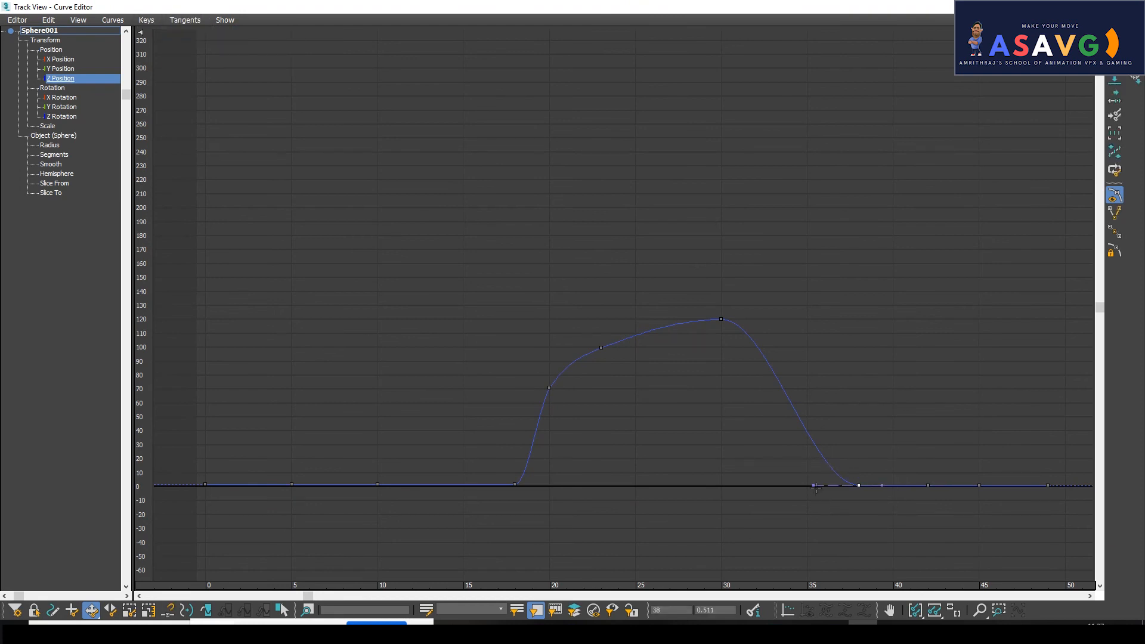
- Break the tangents of the Z Position key at frame 38 and raise its incoming handle so the ball drops steeply into the landing
{"action": "left_click", "coordinate": [814, 487]}
{"action": "left_click_drag", "start_coordinate": [813, 487], "coordinate": [857, 475]}
{"action": "left_click", "coordinate": [853, 475]}
{"action": "left_click", "coordinate": [184, 19]}
{"action": "left_click", "coordinate": [199, 34]}
{"action": "middle_click_drag", "start_coordinate": [882, 506], "coordinate": [797, 378]}
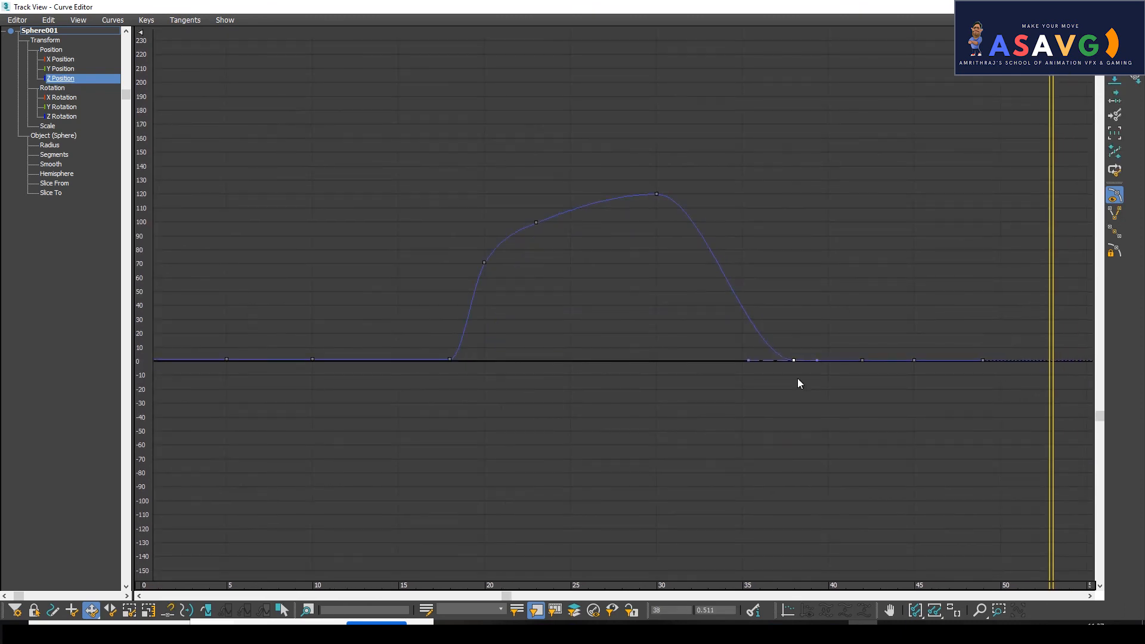
{"action": "left_click", "coordinate": [793, 339]}
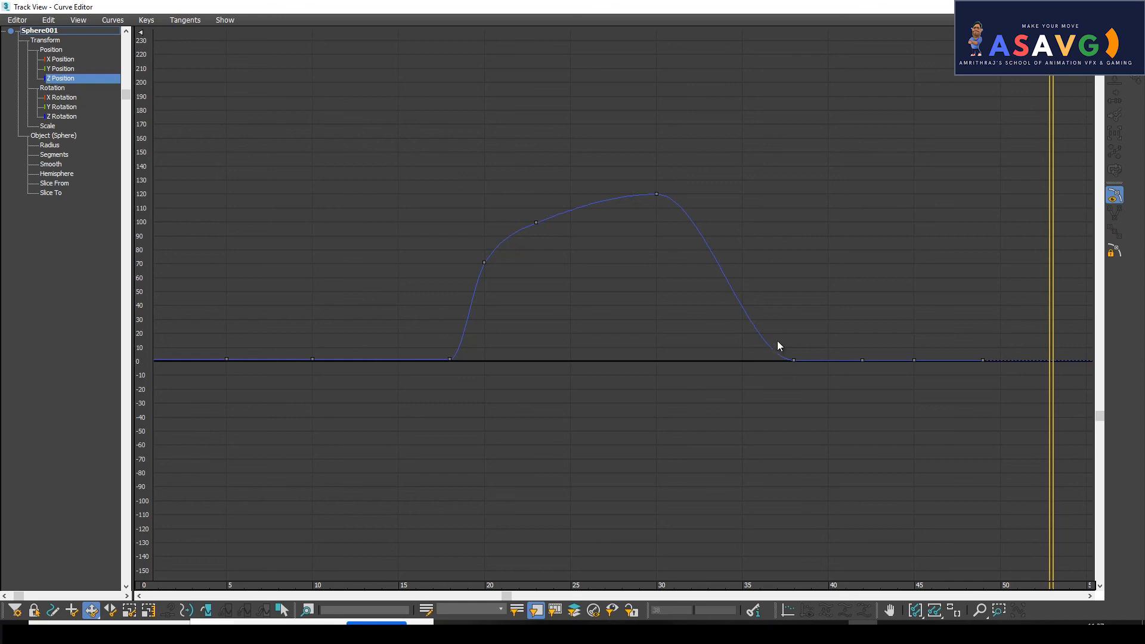
{"action": "left_click", "coordinate": [792, 359]}
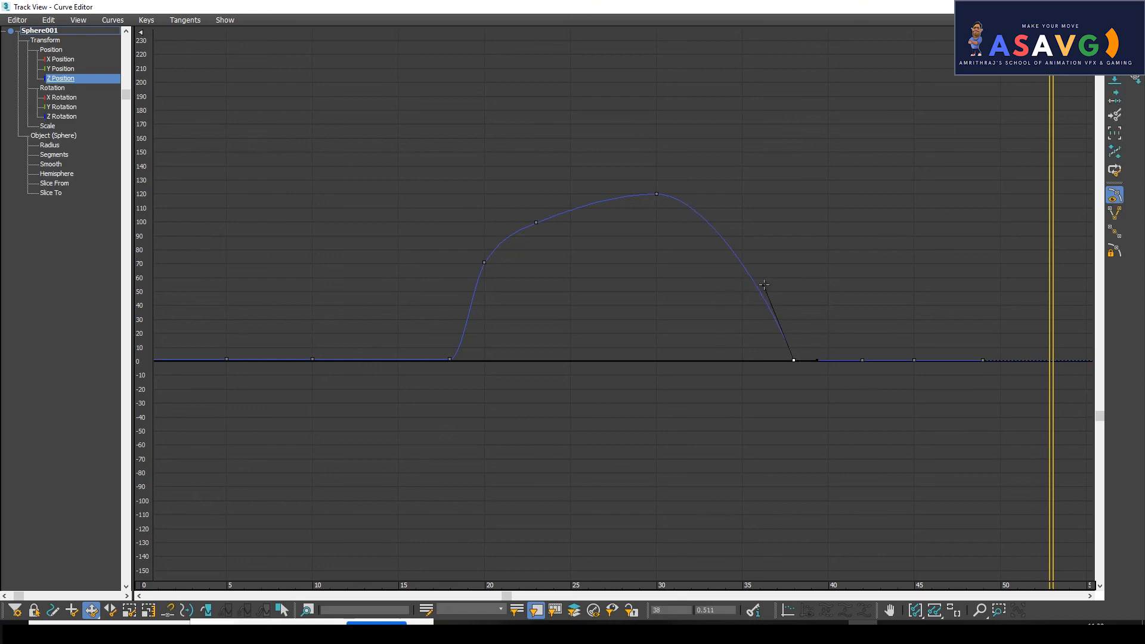
- Scrub to the takeoff at frame 22 and delete the Y Position key at frame 20, keeping the ball in view beside the curve
{"action": "mouse_move", "coordinate": [448, 543]}
{"action": "left_mouse_down"}
{"action": "mouse_move", "coordinate": [746, 582]}
{"action": "mouse_move", "coordinate": [538, 566]}
{"action": "mouse_move", "coordinate": [449, 491]}
{"action": "mouse_move", "coordinate": [605, 521]}
{"action": "mouse_move", "coordinate": [384, 527]}
{"action": "mouse_move", "coordinate": [519, 514]}
{"action": "mouse_move", "coordinate": [432, 537]}
{"action": "left_mouse_up"}
{"action": "key", "text": "r"}
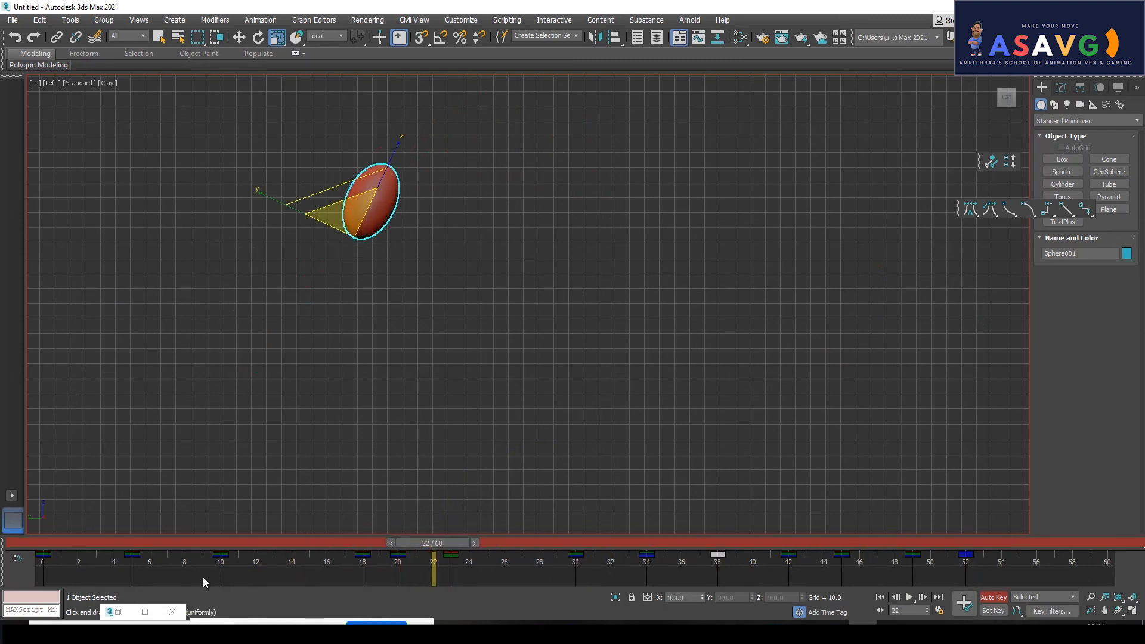
{"action": "left_click", "coordinate": [149, 613]}
{"action": "left_click", "coordinate": [71, 69]}
{"action": "middle_click_drag", "start_coordinate": [657, 174], "coordinate": [679, 357]}
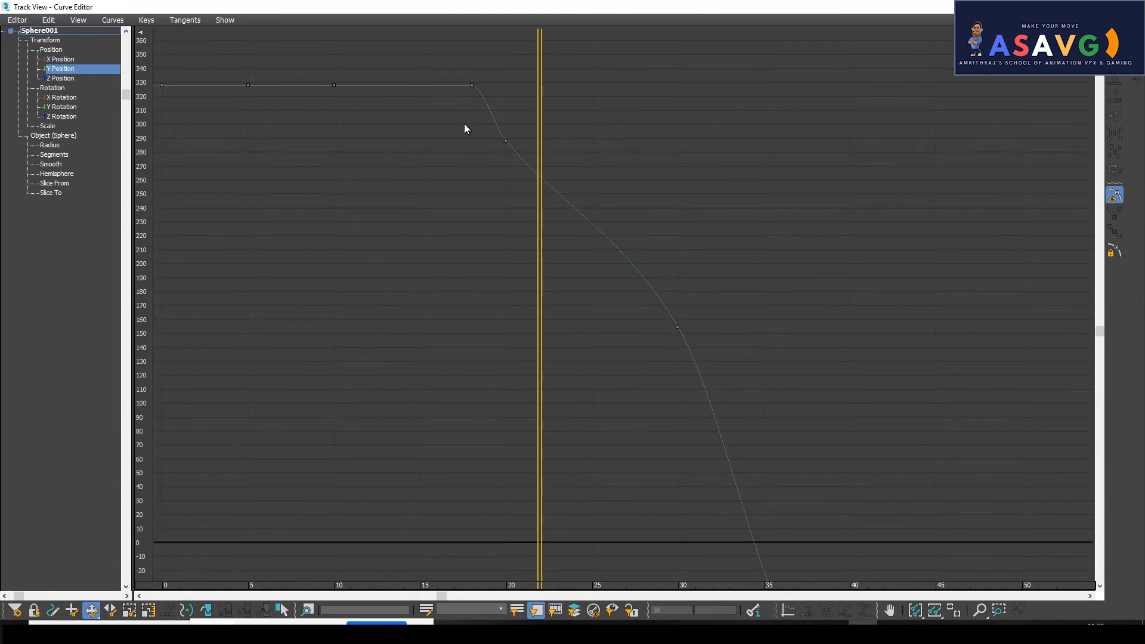
{"action": "left_click_drag", "start_coordinate": [463, 124], "coordinate": [615, 212]}
{"action": "key", "text": "Delete"}
{"action": "key", "text": "ctrl+z"}
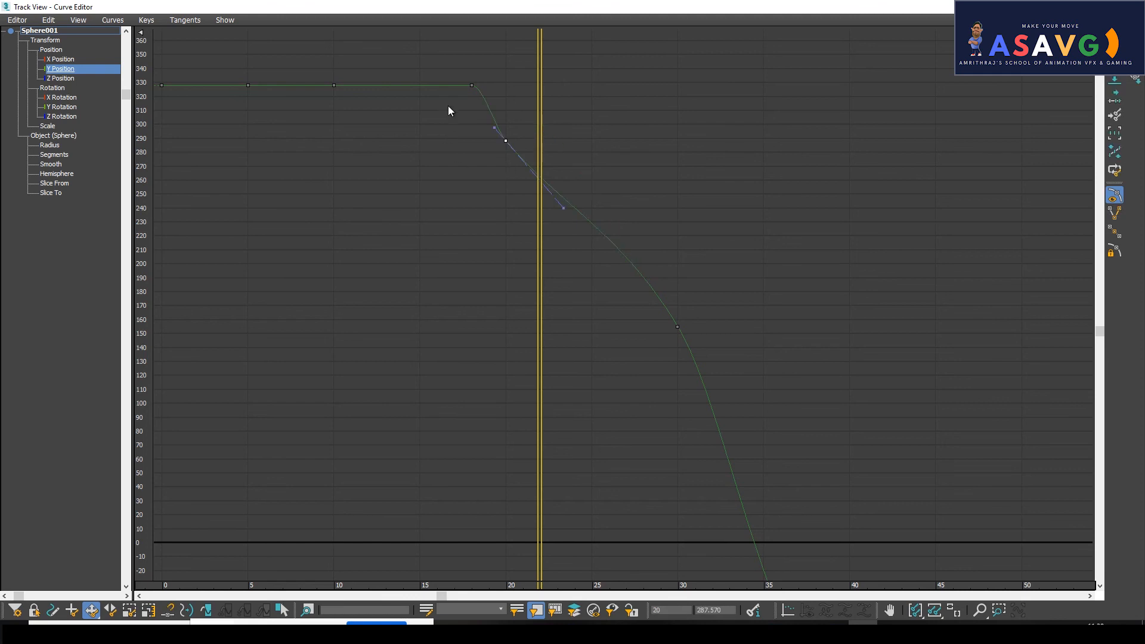
{"action": "left_click_drag", "start_coordinate": [488, 21], "coordinate": [684, 345]}
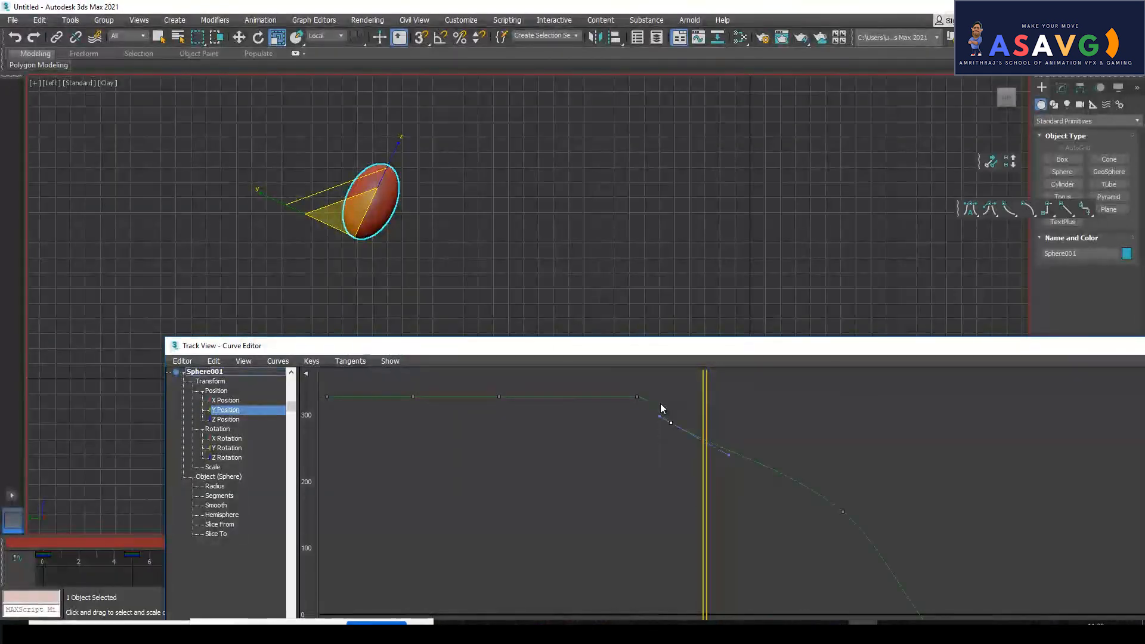
{"action": "key", "text": "Delete"}
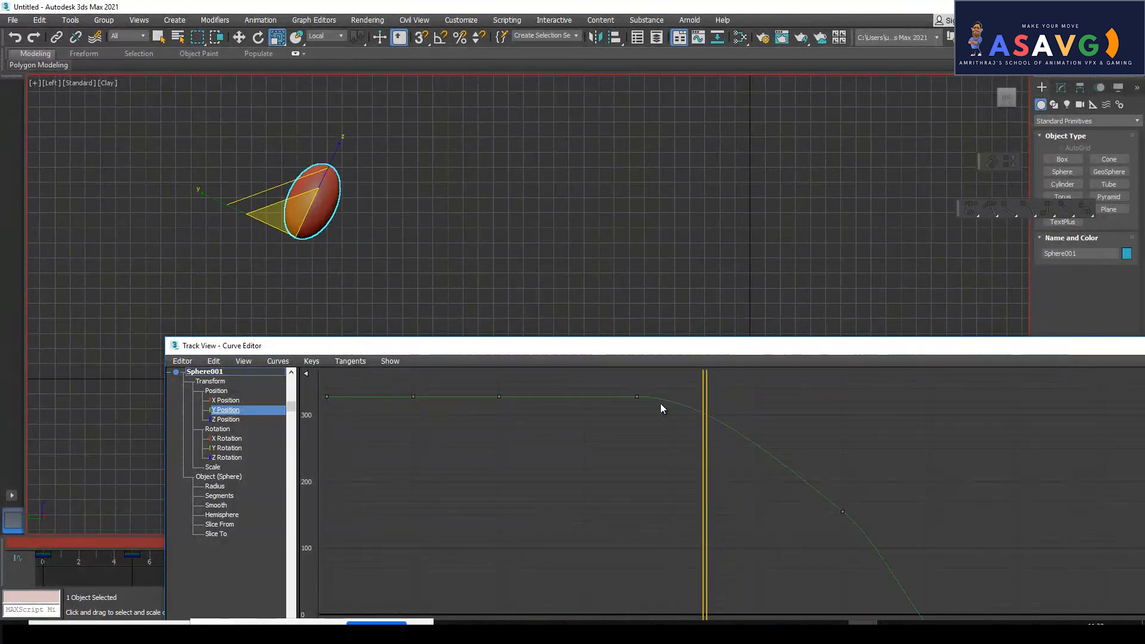
- Move the timeline to frame 30 and delete the Y Position key there to smooth the forward travel
{"action": "double_click", "coordinate": [682, 345]}
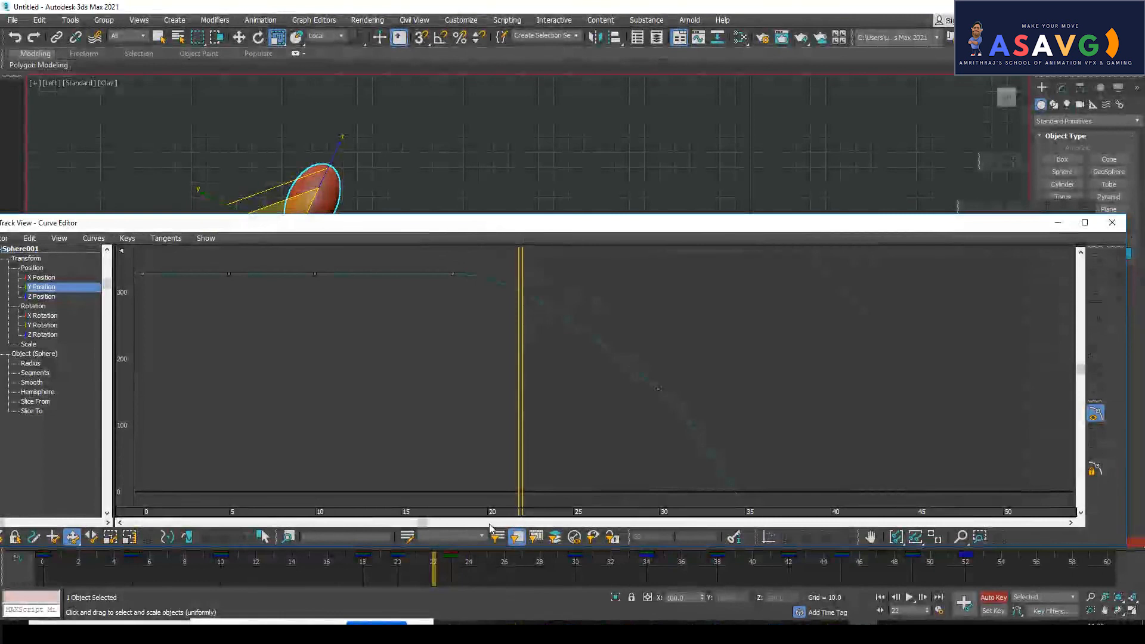
{"action": "left_click_drag", "start_coordinate": [508, 226], "coordinate": [515, 192]}
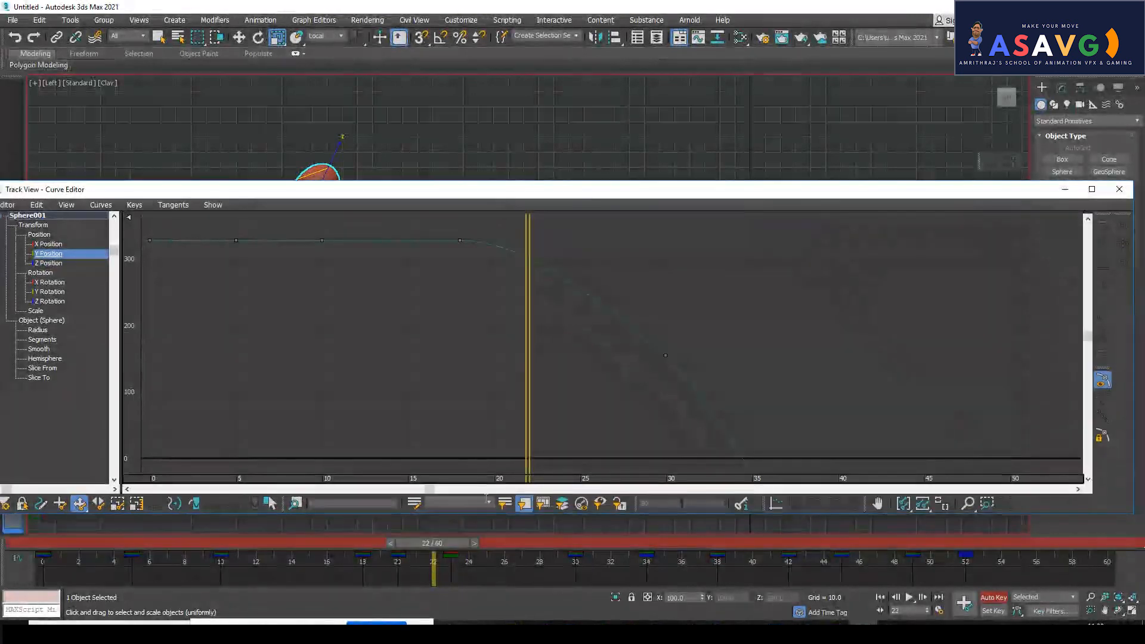
{"action": "left_click_drag", "start_coordinate": [452, 541], "coordinate": [576, 556]}
{"action": "left_click_drag", "start_coordinate": [612, 190], "coordinate": [618, 272]}
{"action": "left_click", "coordinate": [670, 437]}
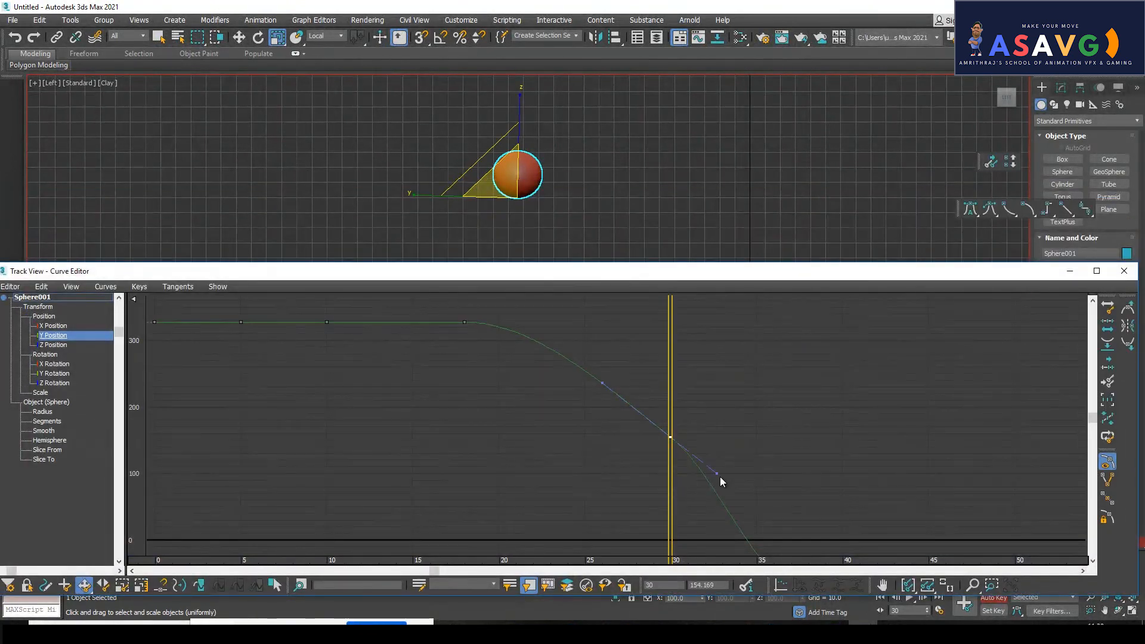
{"action": "key", "text": "Delete"}
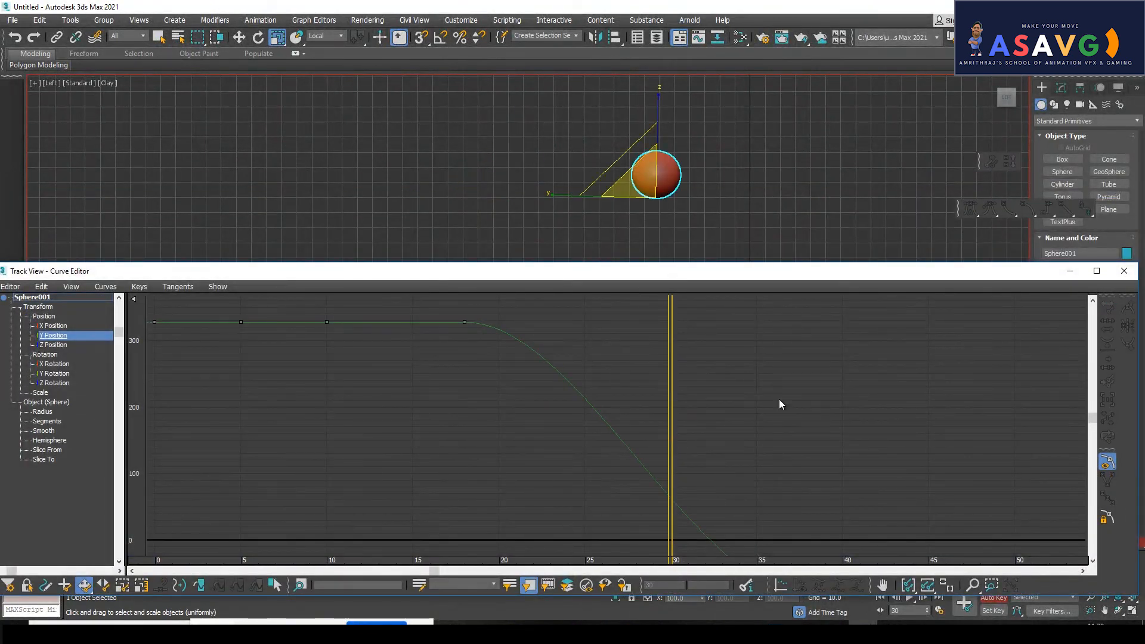
- Scrub the jump back to frame 23 and restore the deleted Y Position key at frame 30
{"action": "left_click", "coordinate": [1070, 271]}
{"action": "left_click_drag", "start_coordinate": [571, 547], "coordinate": [549, 543]}
{"action": "left_click_drag", "start_coordinate": [847, 543], "coordinate": [448, 577]}
{"action": "key", "text": "r"}
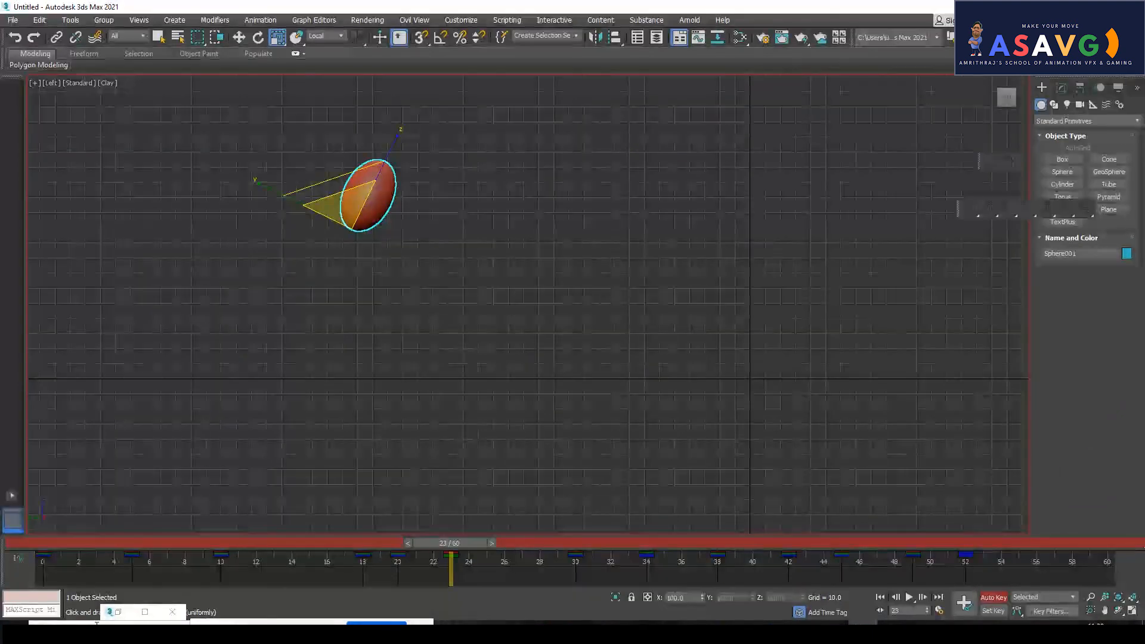
{"action": "left_click", "coordinate": [138, 613]}
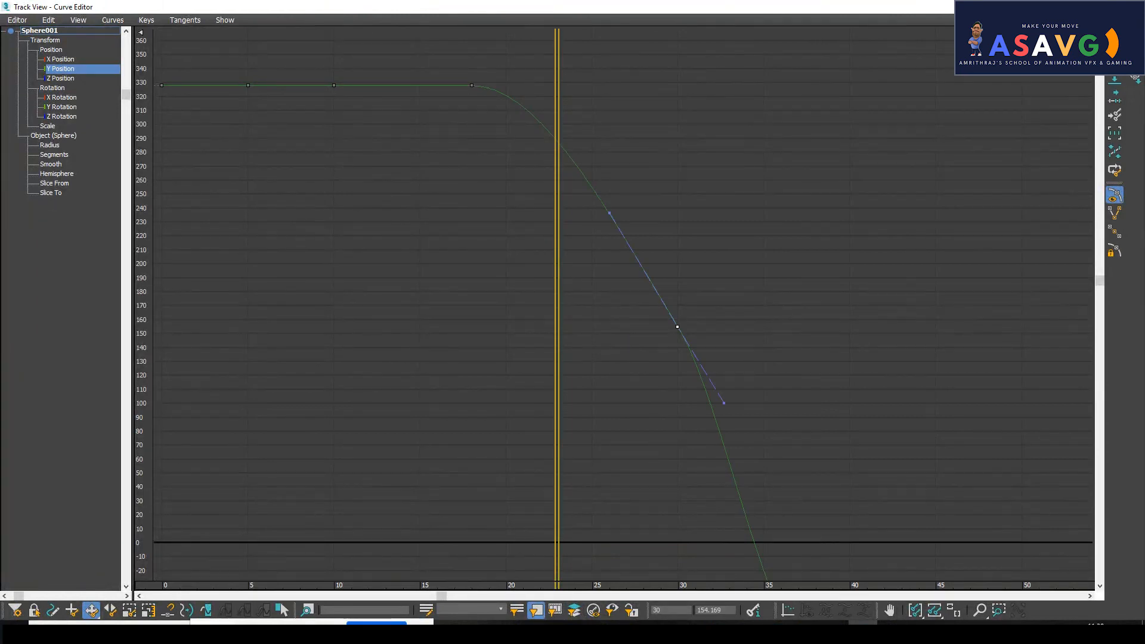
{"action": "key", "text": "alt+Tab"}
- Create a new preview animation of the Left viewport and play it to check the forward motion
{"action": "left_click", "coordinate": [34, 81]}
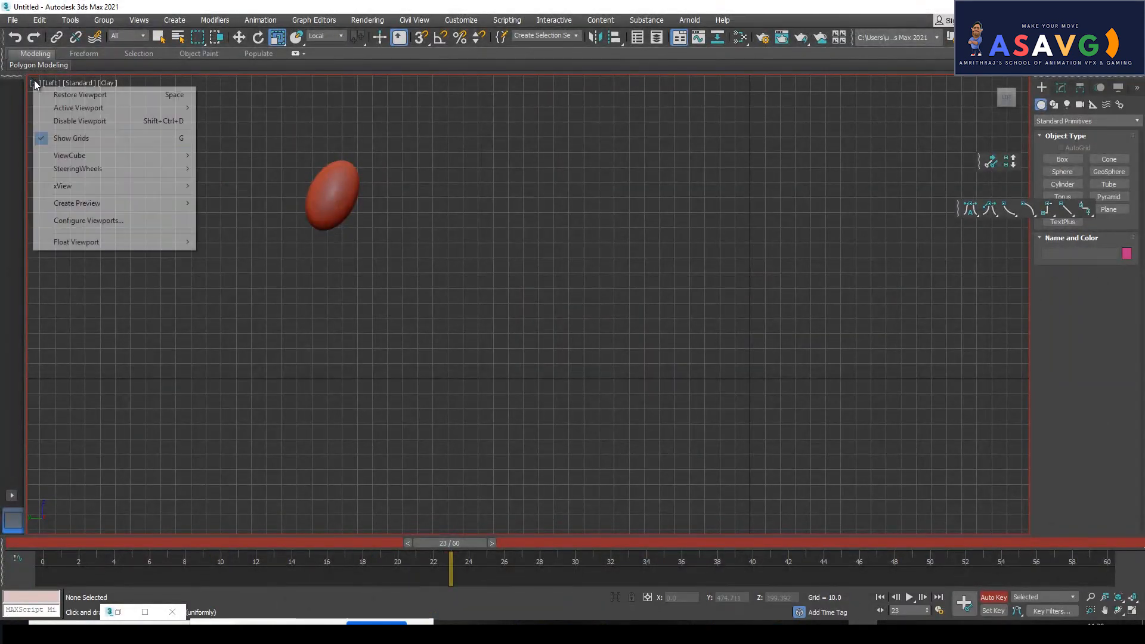
{"action": "mouse_move", "coordinate": [92, 203]}
{"action": "left_click", "coordinate": [279, 216]}
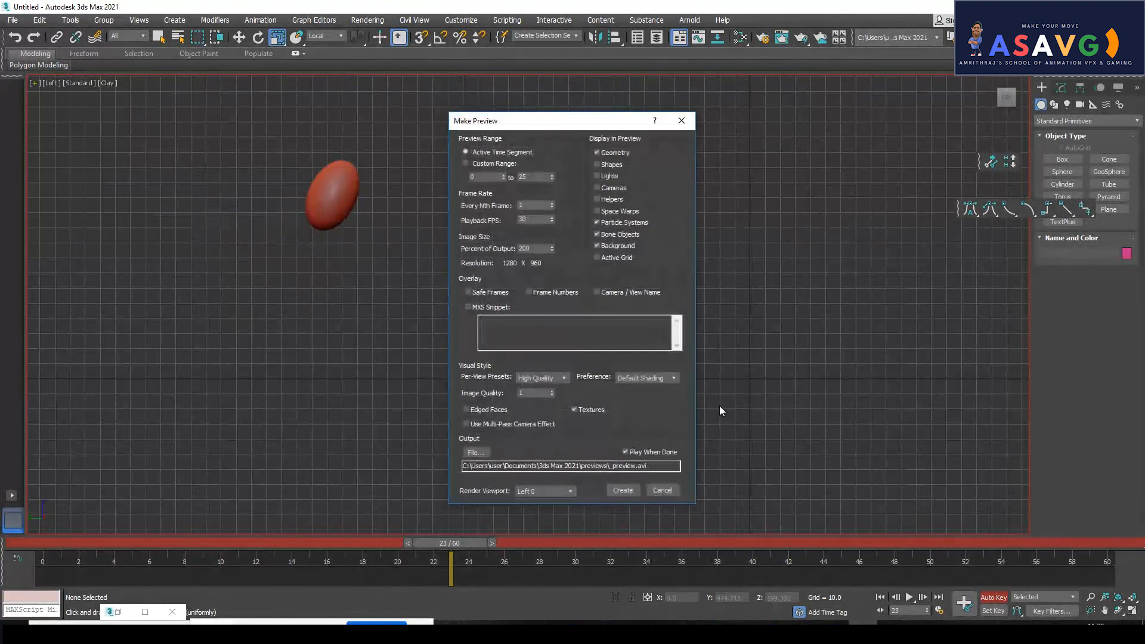
{"action": "left_click", "coordinate": [611, 491]}
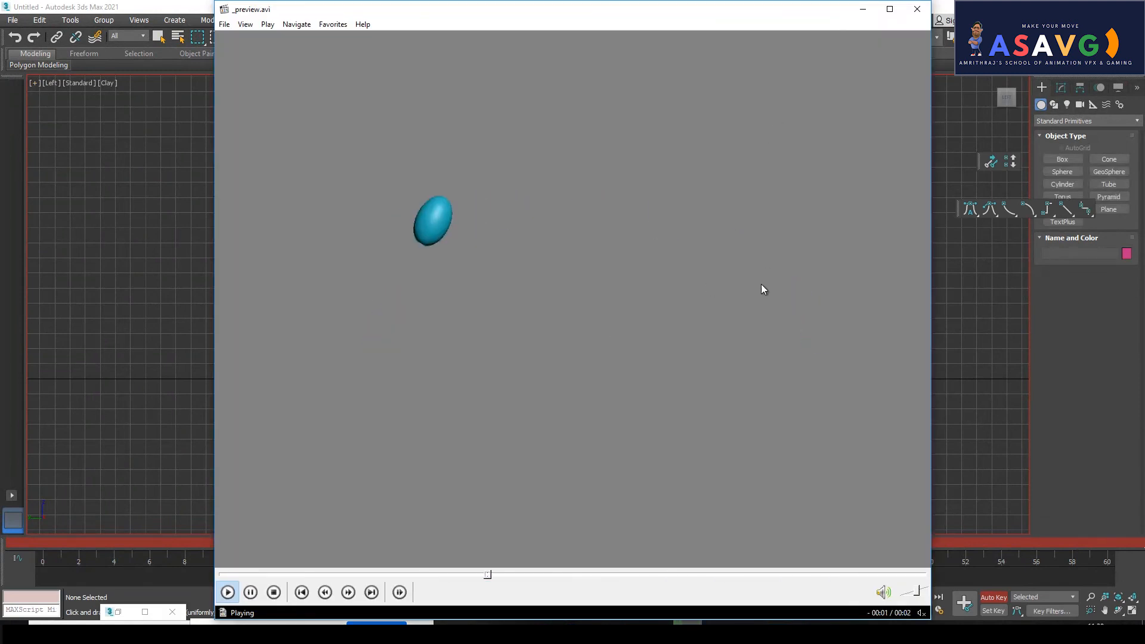
- Close the preview player and restore the deleted Y Position key at frame 20 in the sphere's curves
{"action": "left_click", "coordinate": [203, 617]}
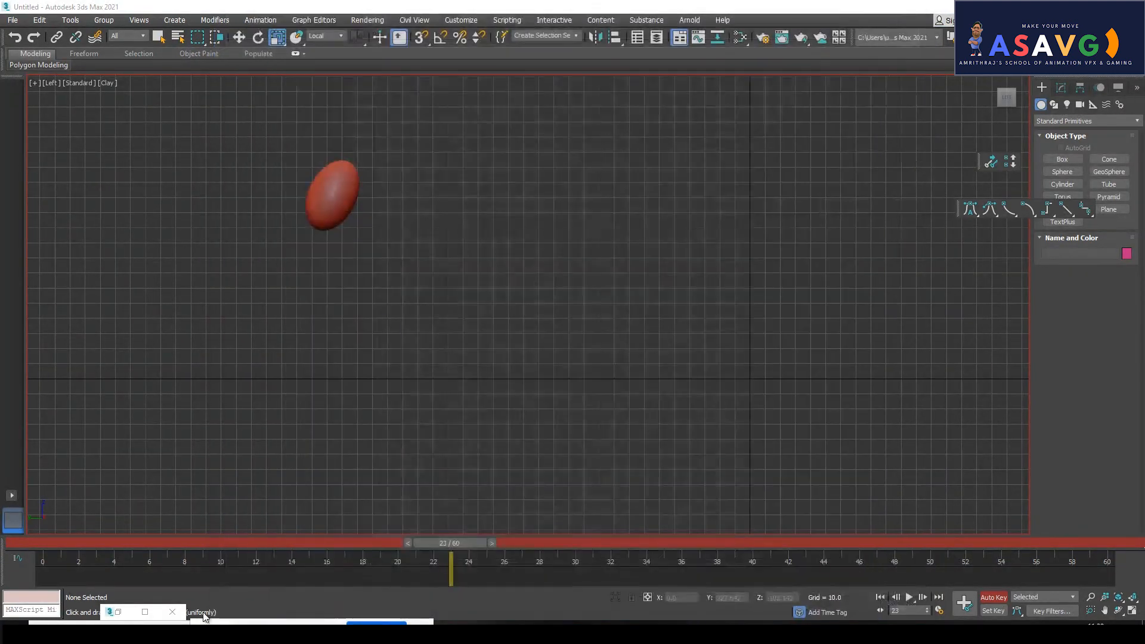
{"action": "left_click", "coordinate": [144, 616]}
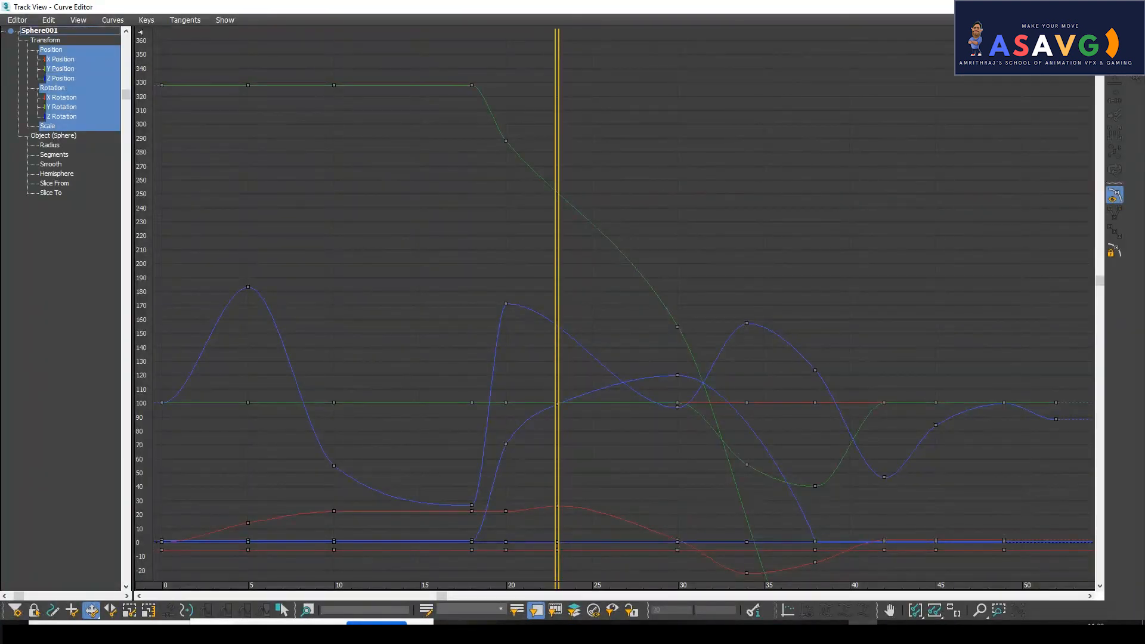
{"action": "left_click", "coordinate": [1096, 7]}
- Create another preview animation of the Left viewport with the restored Y Position keys
{"action": "left_click", "coordinate": [34, 82]}
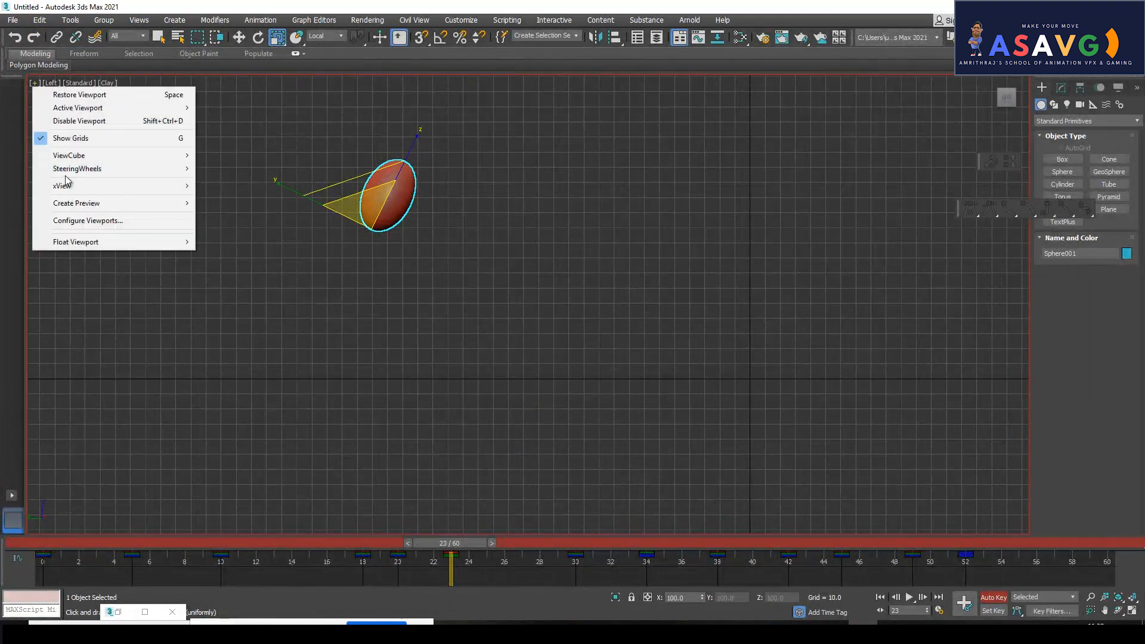
{"action": "mouse_move", "coordinate": [178, 203]}
{"action": "left_click", "coordinate": [268, 214]}
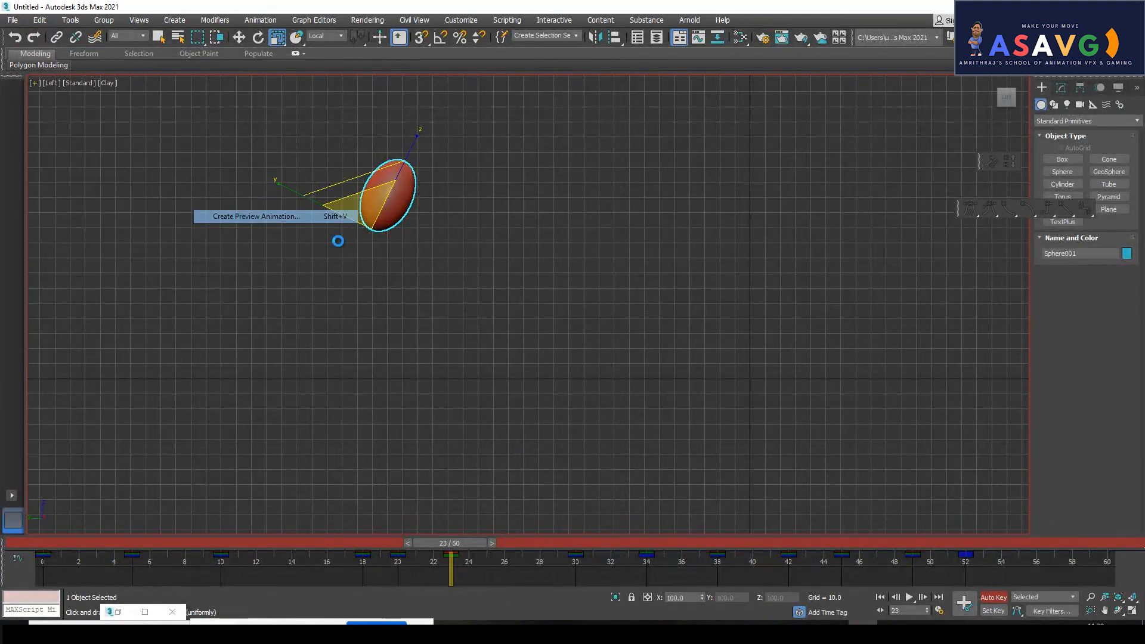
{"action": "left_click", "coordinate": [624, 493]}
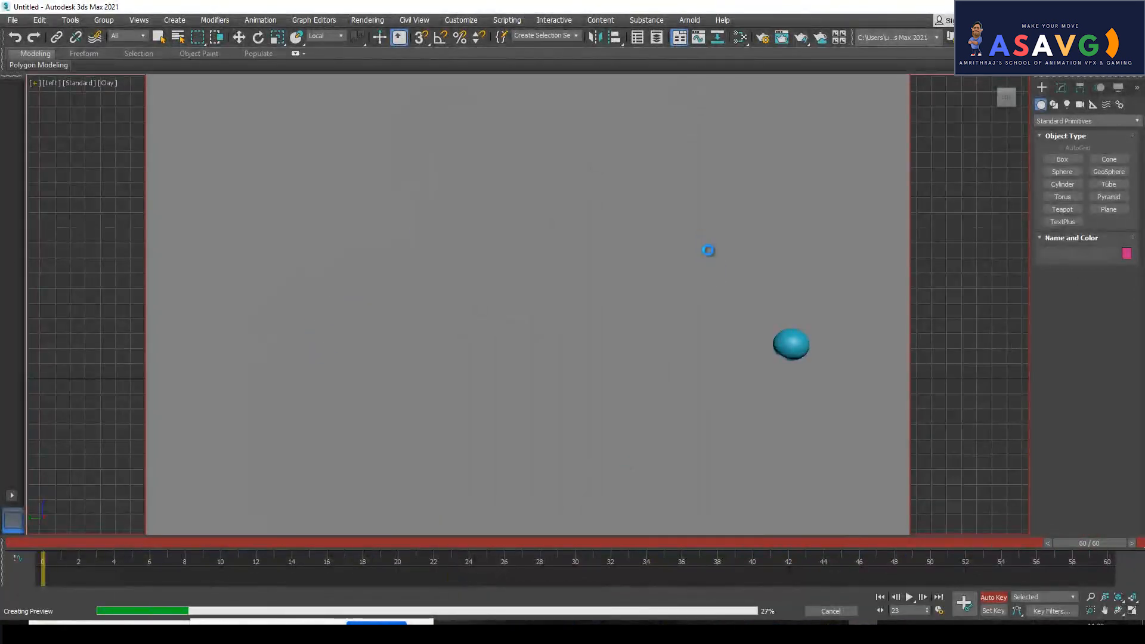